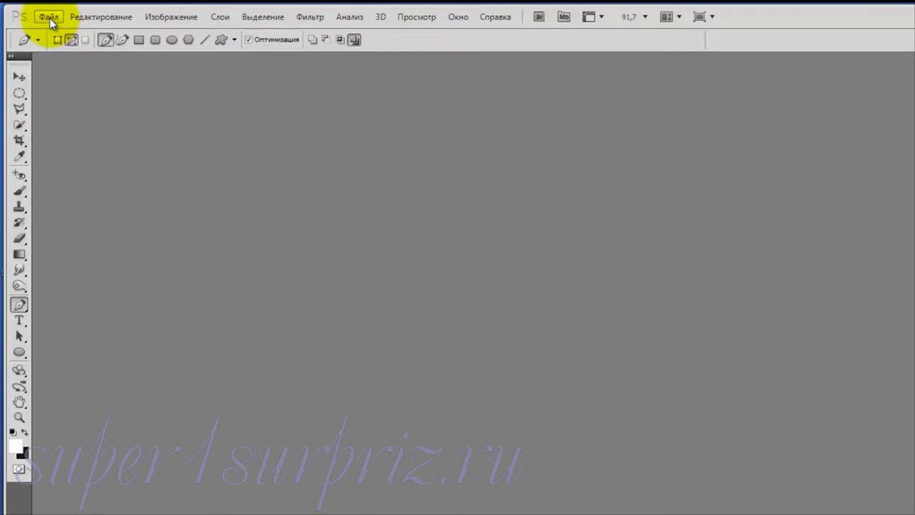
- Open the egg photo яйцо1.jpg from the lesson materials folder
click(49, 18)
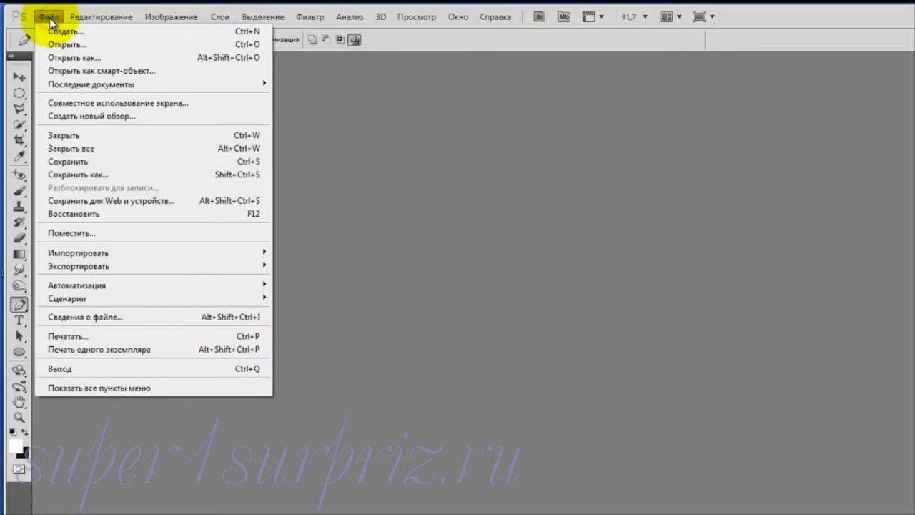
click(49, 41)
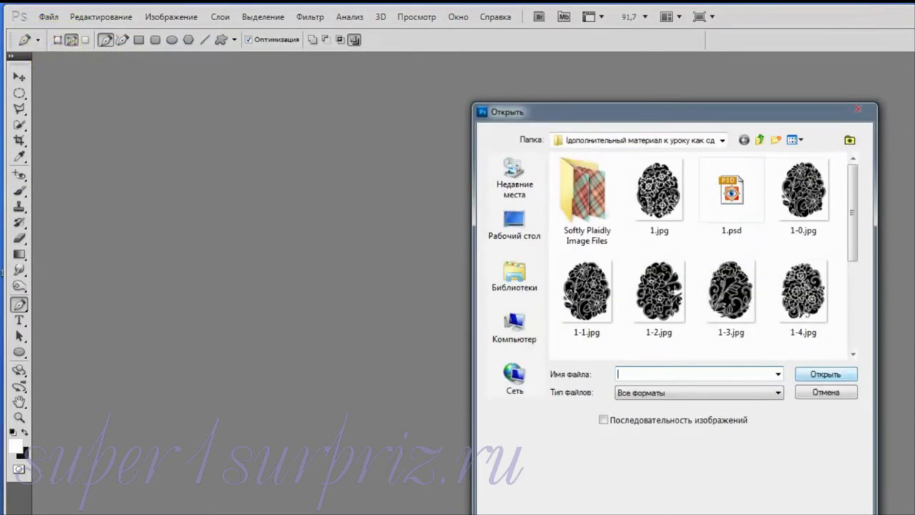
drag(854, 188, 854, 306)
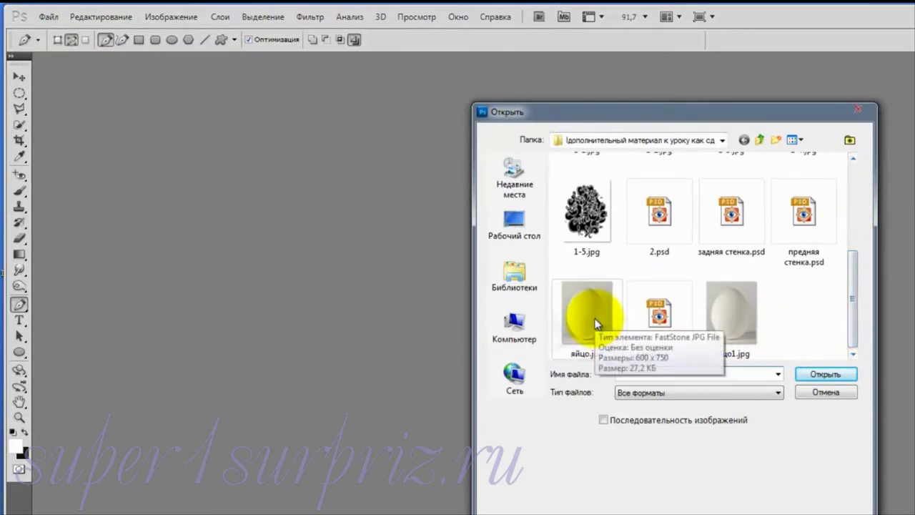
click(730, 321)
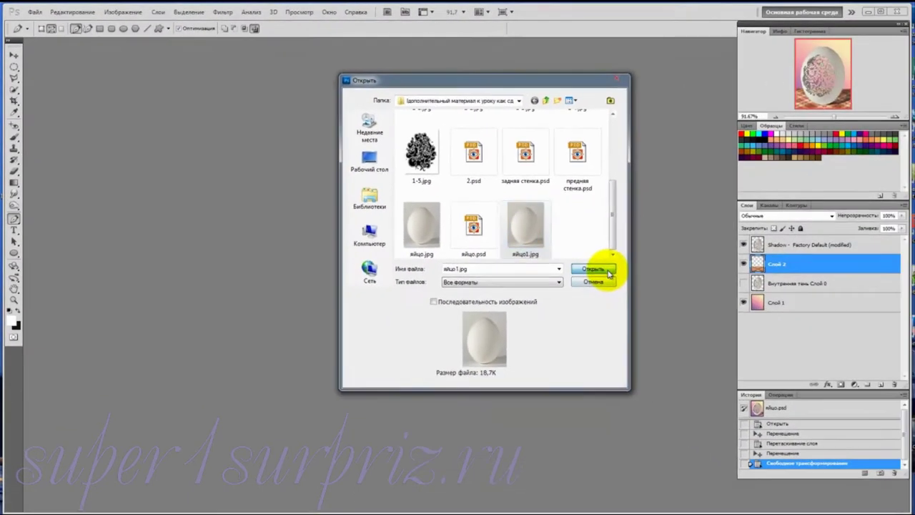
click(825, 374)
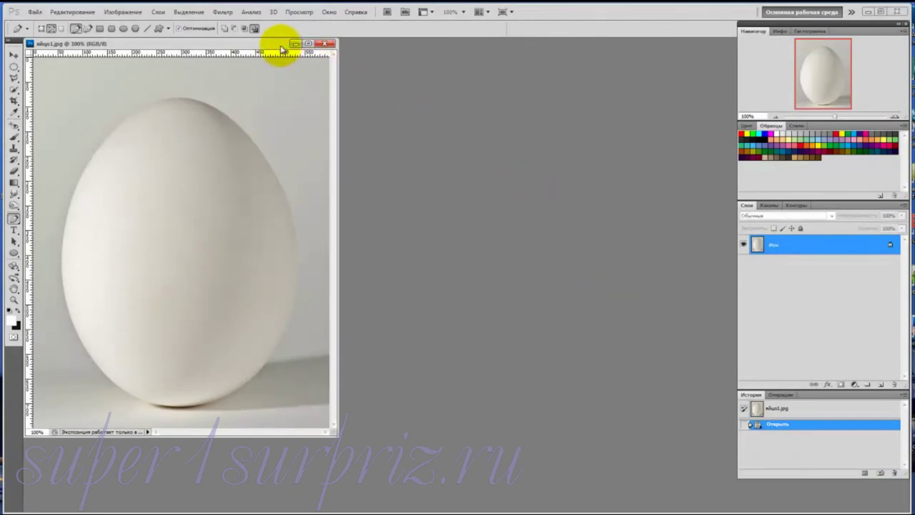
- Move the image window towards the middle of the workspace and convert the locked background into the regular layer Слой 0
drag(278, 45, 574, 70)
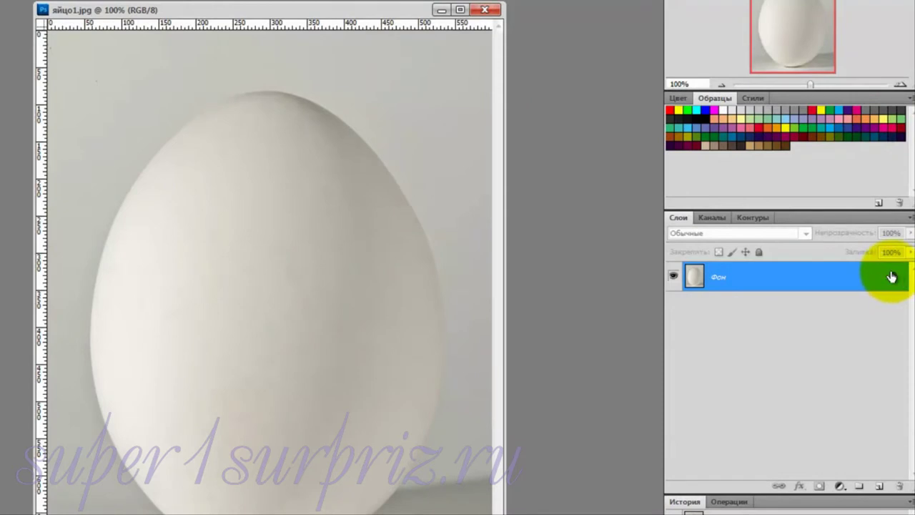
double_click(801, 281)
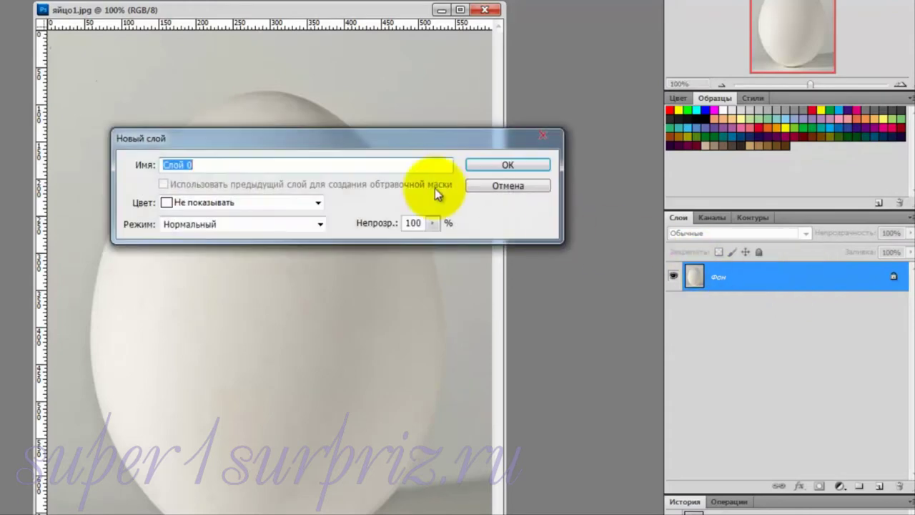
click(489, 168)
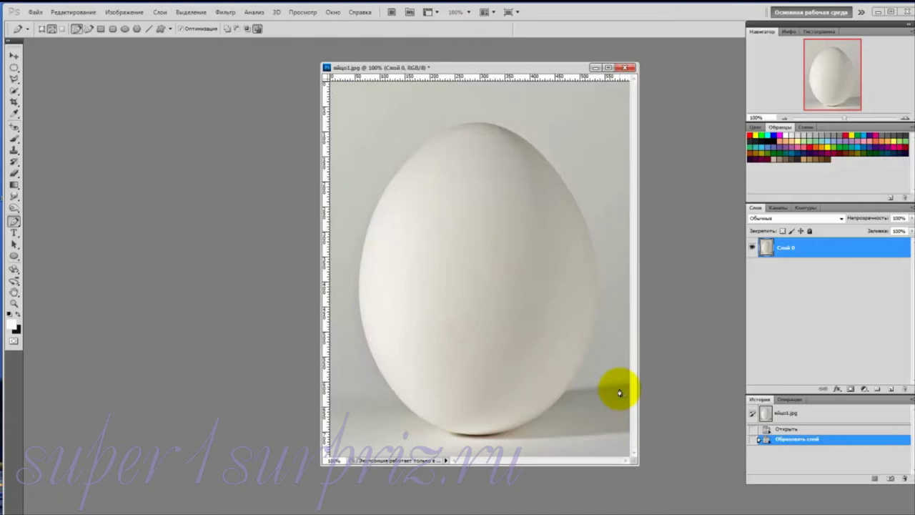
click(347, 316)
click(378, 215)
click(403, 112)
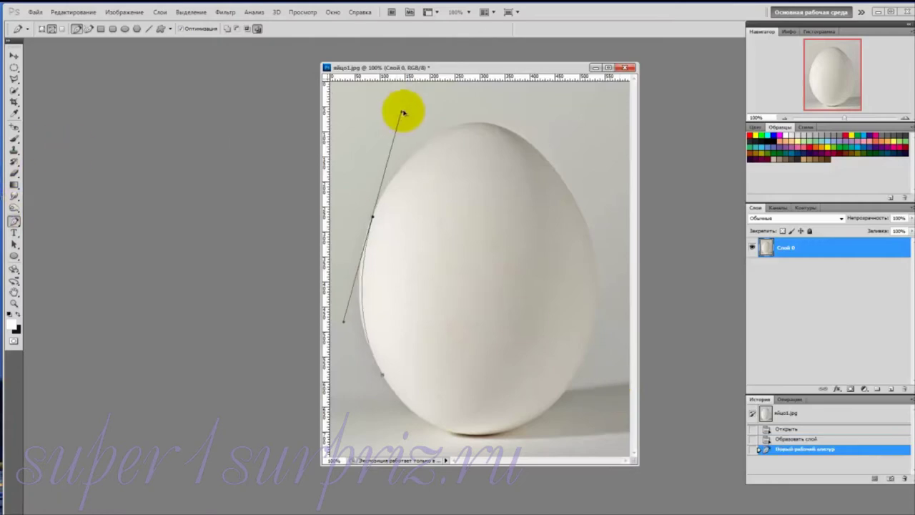
key(ctrl+alt+z)
key(ctrl+alt+z)
key(ctrl+alt+z)
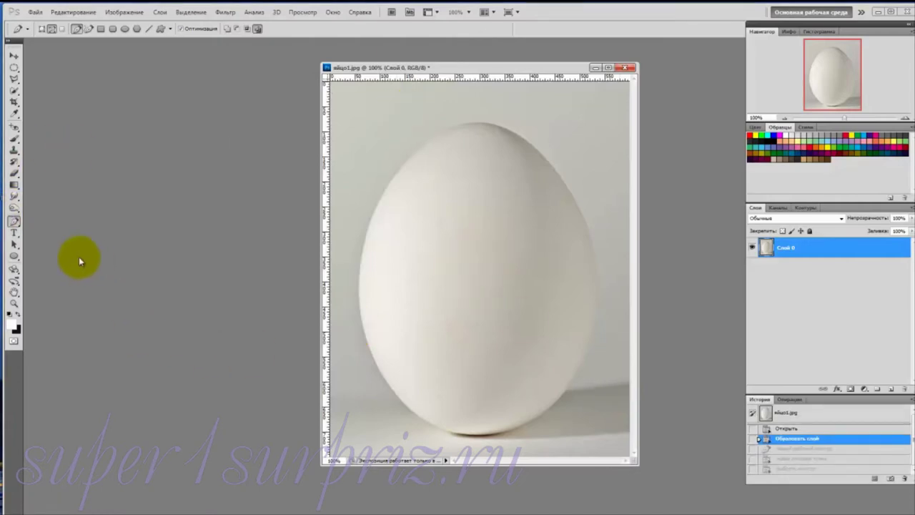
- Trace the egg's outline with the Pen tool, starting at its lower-left edge and curving the segments along the shell
click(373, 357)
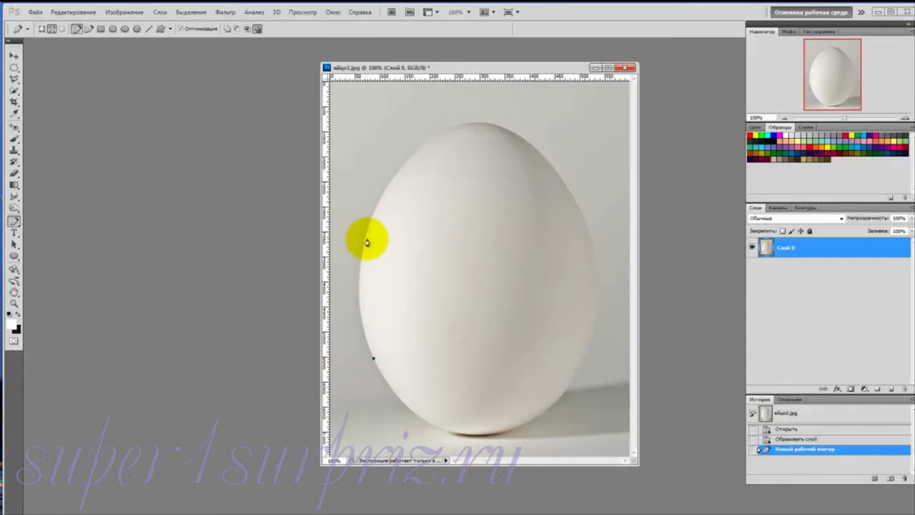
click(365, 240)
drag(365, 240, 384, 170)
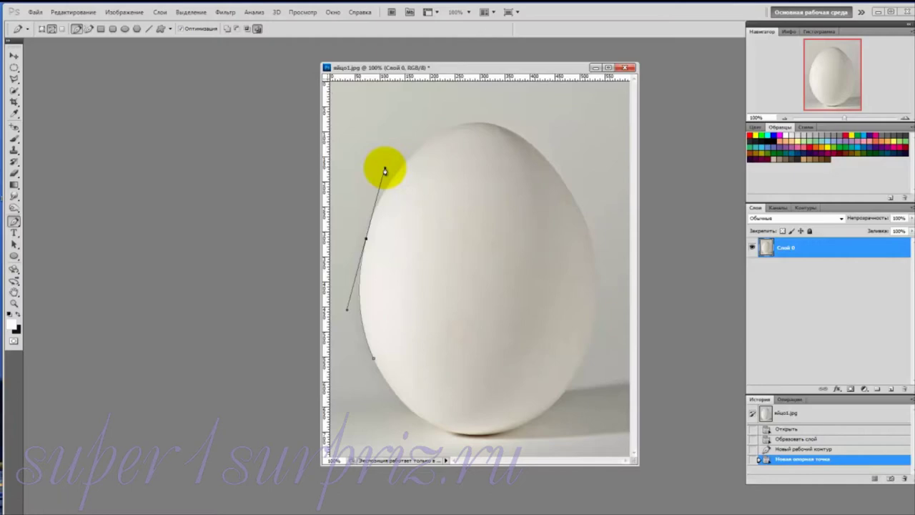
key(ctrl+0)
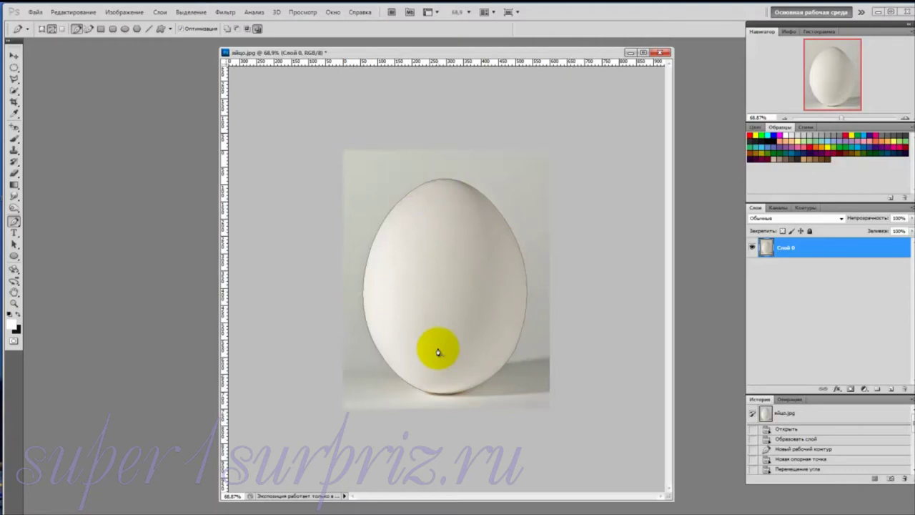
- Turn the egg's path into a new anti-aliased selection with a feather radius of 0 pixels
right_click(444, 291)
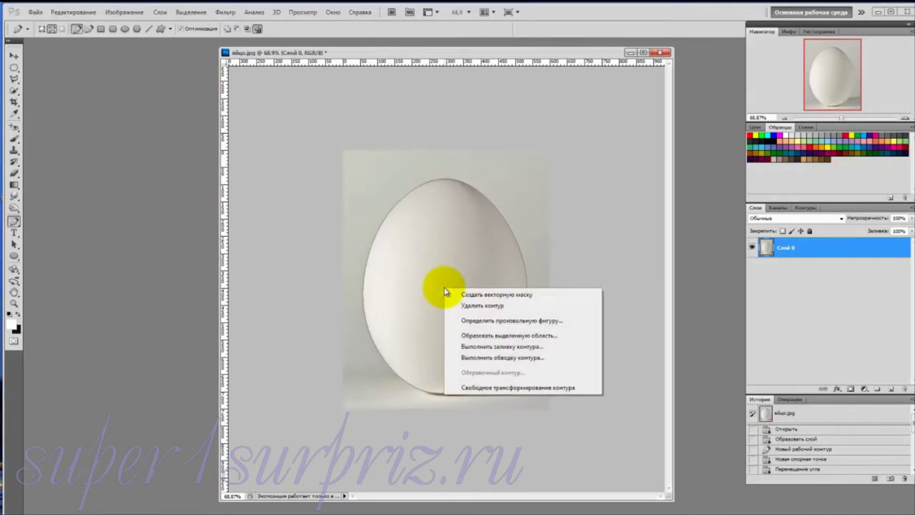
click(476, 336)
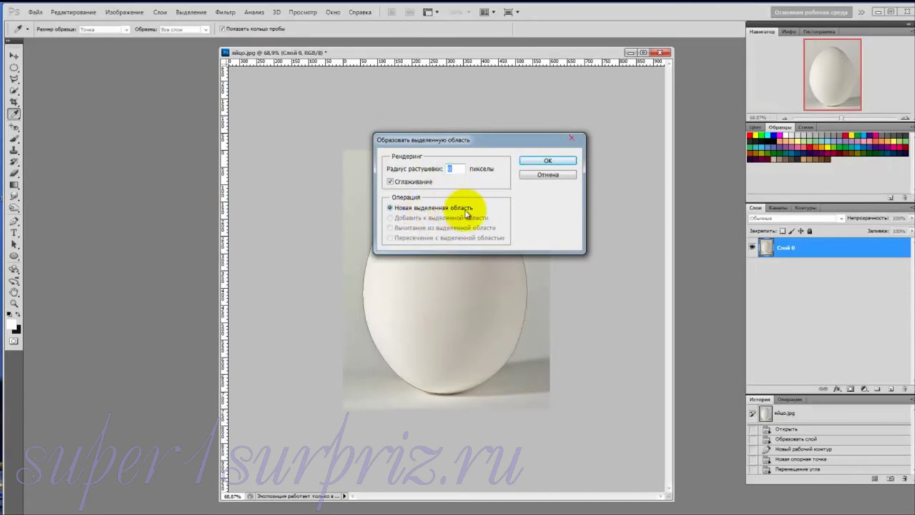
click(538, 163)
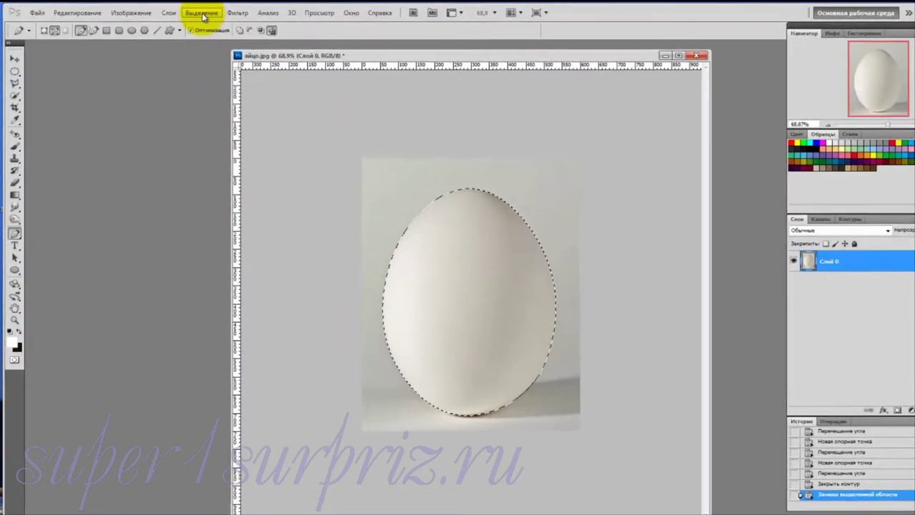
- Invert the selection, delete the background around the egg and deselect
click(202, 14)
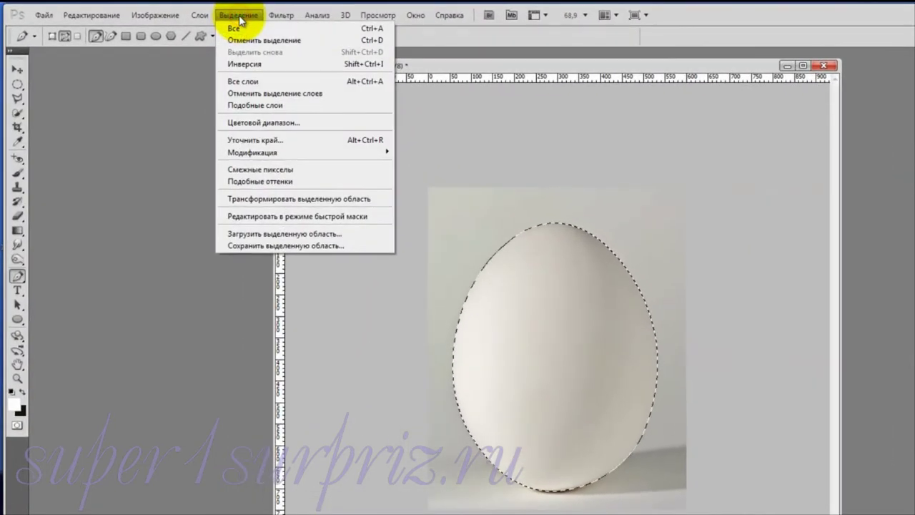
click(237, 63)
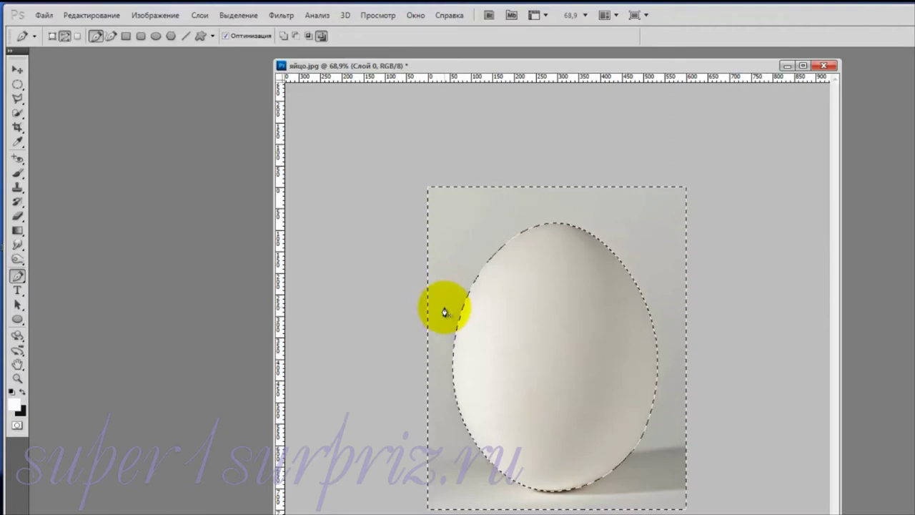
key(Delete)
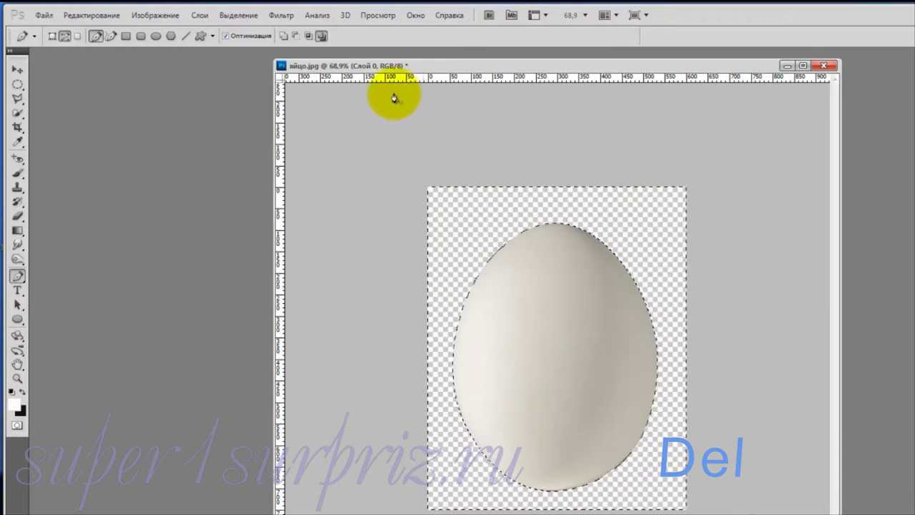
click(237, 14)
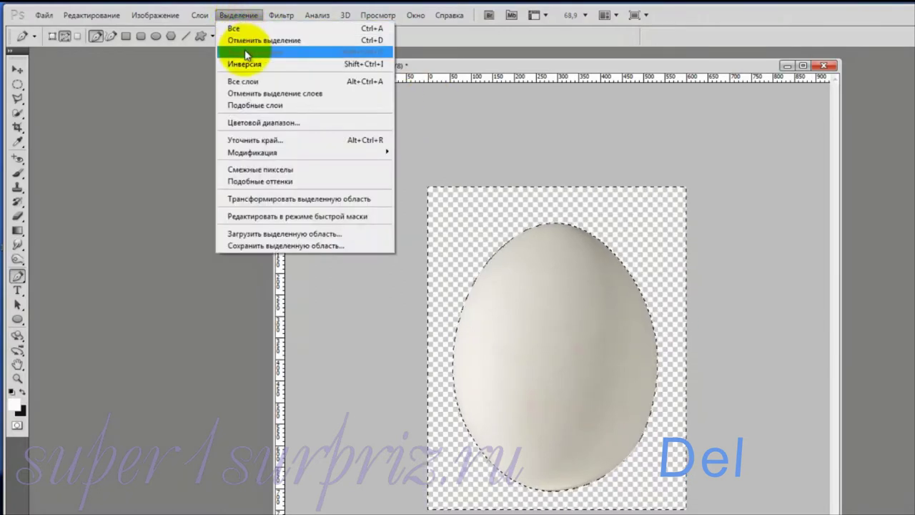
click(245, 41)
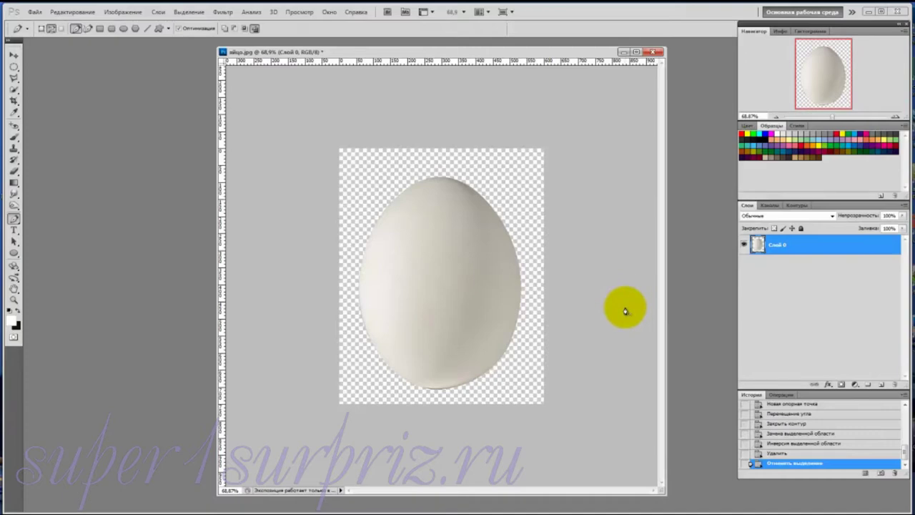
- Duplicate the cut-out egg layer and name the copy передняя стенка
key(ctrl+j)
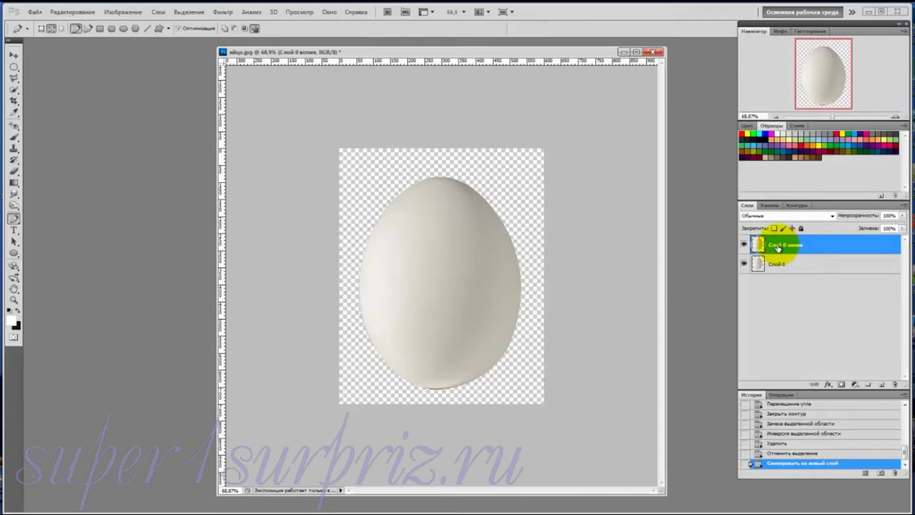
double_click(778, 245)
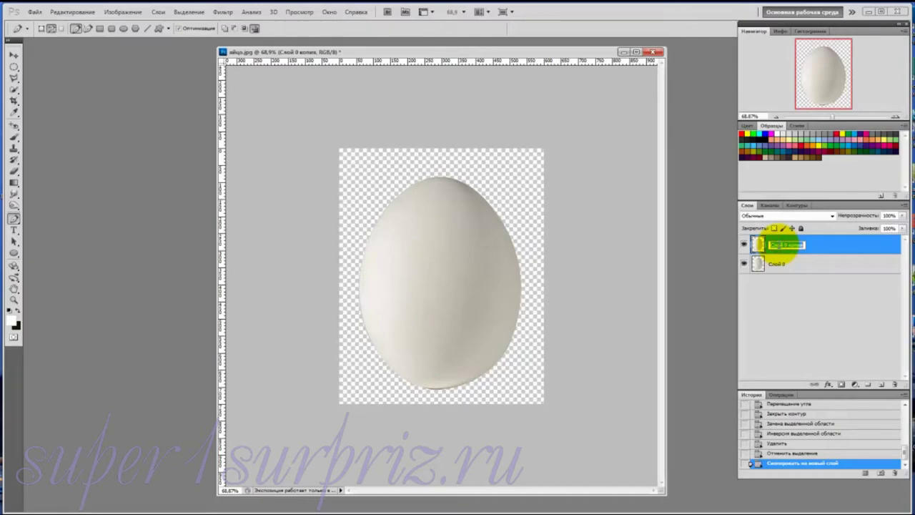
text(передняя ч)
text(тенка)
key(Return)
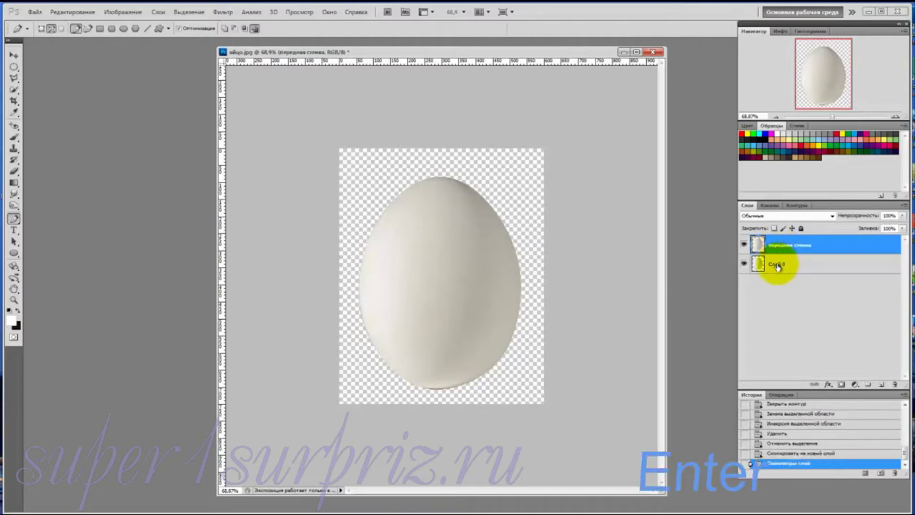
- Rename the original egg layer Слой 0 as задняя стенка
click(777, 264)
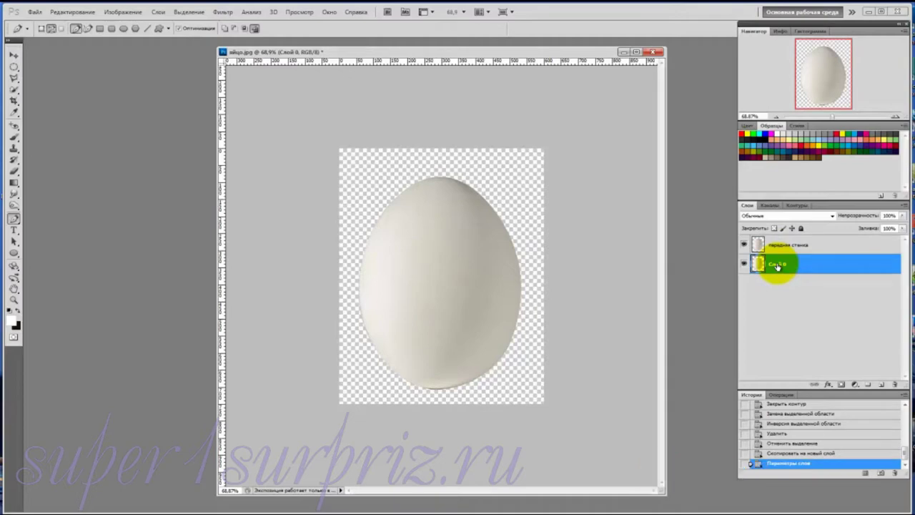
double_click(777, 264)
text(задняя стенка)
click(787, 264)
key(Delete)
key(Return)
key(Return)
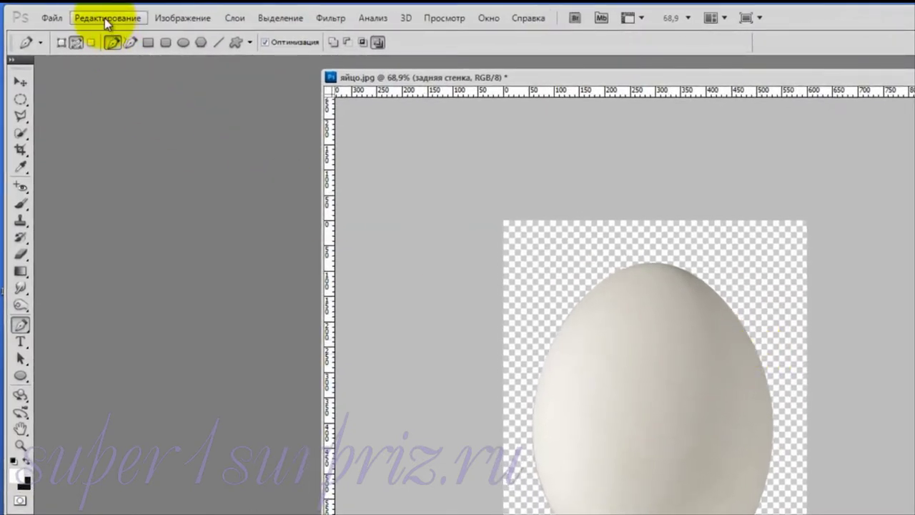
- Flip the задняя стенка layer horizontally and check it by temporarily hiding the передняя стенка layer
click(106, 19)
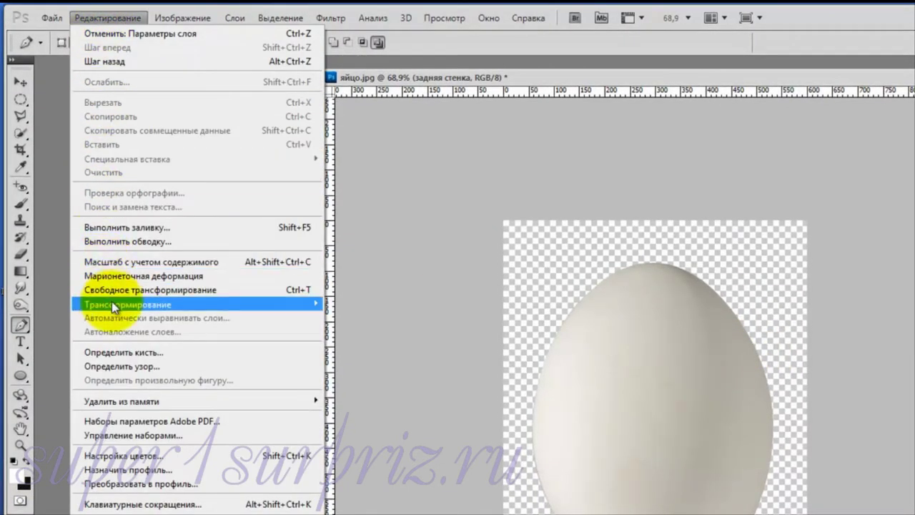
mouse_move(111, 304)
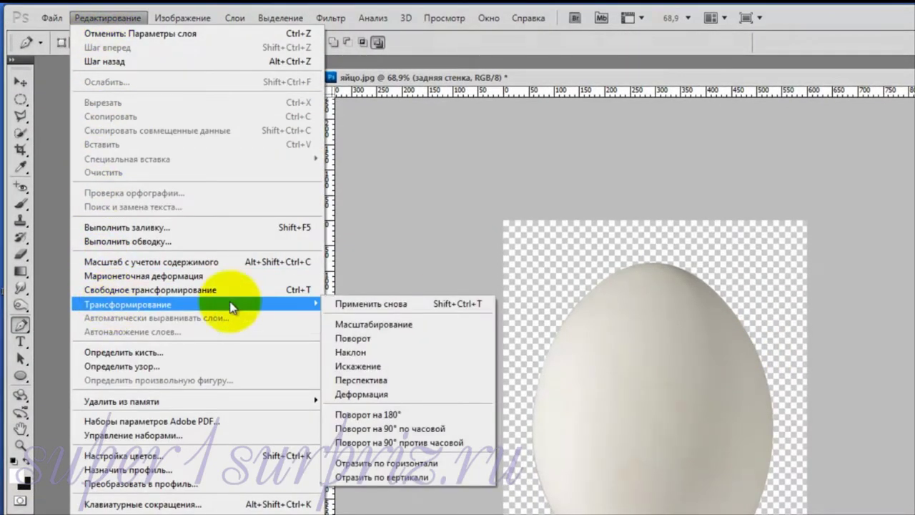
click(389, 463)
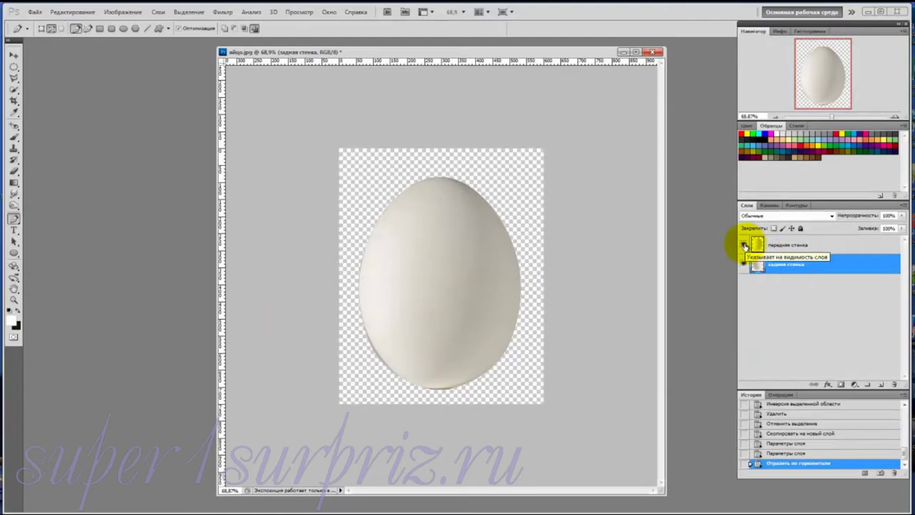
click(744, 245)
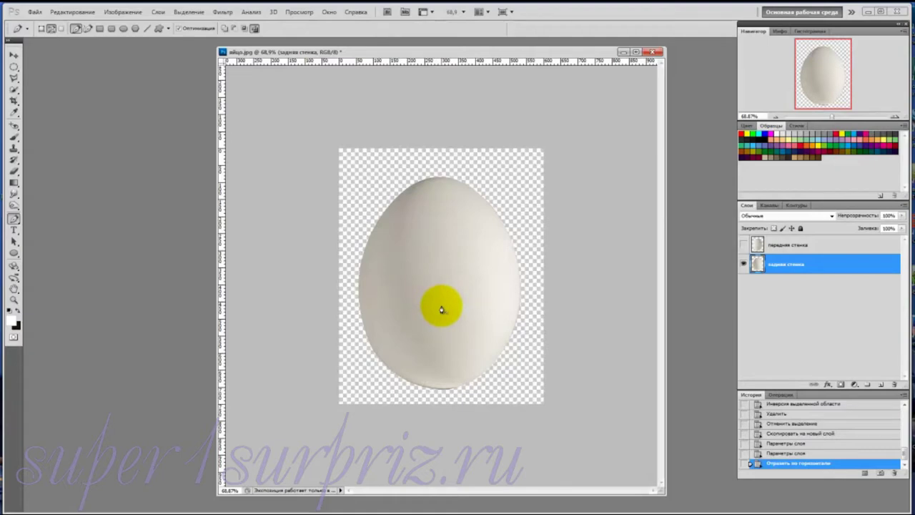
click(744, 245)
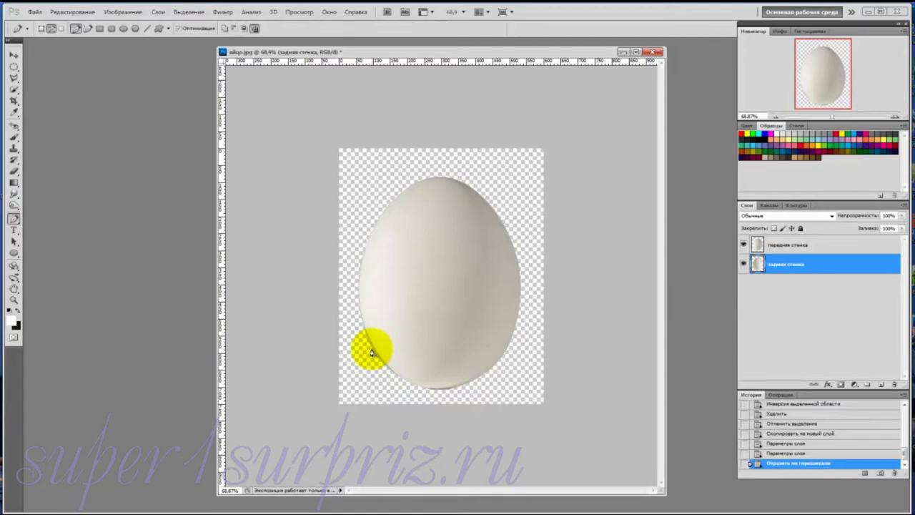
ctrl+click(772, 245)
ctrl+click(772, 245)
key(ctrl+d)
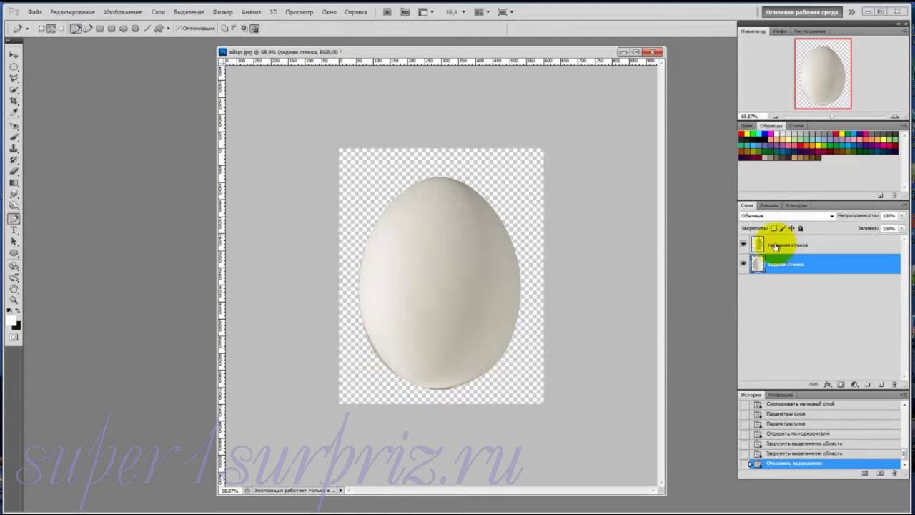
- Load the transparency of the передняя стенка layer as a new selection
click(774, 246)
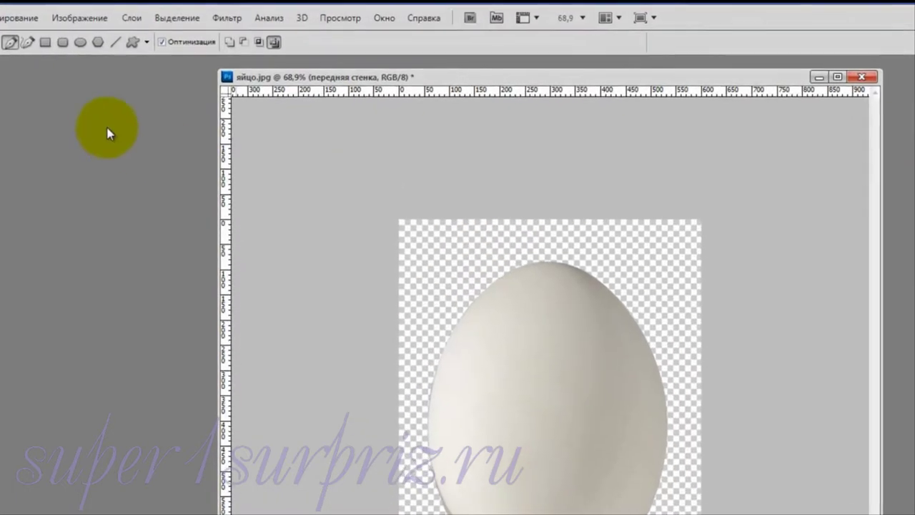
click(173, 17)
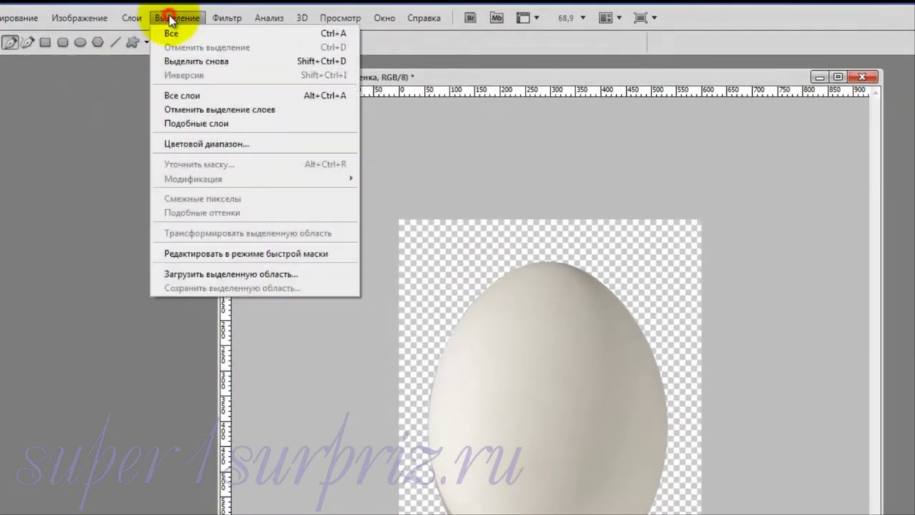
click(179, 275)
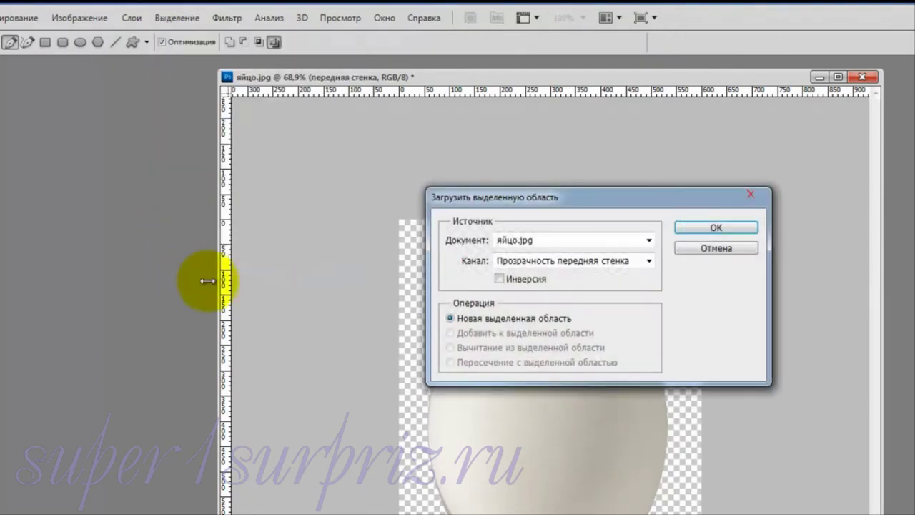
click(740, 232)
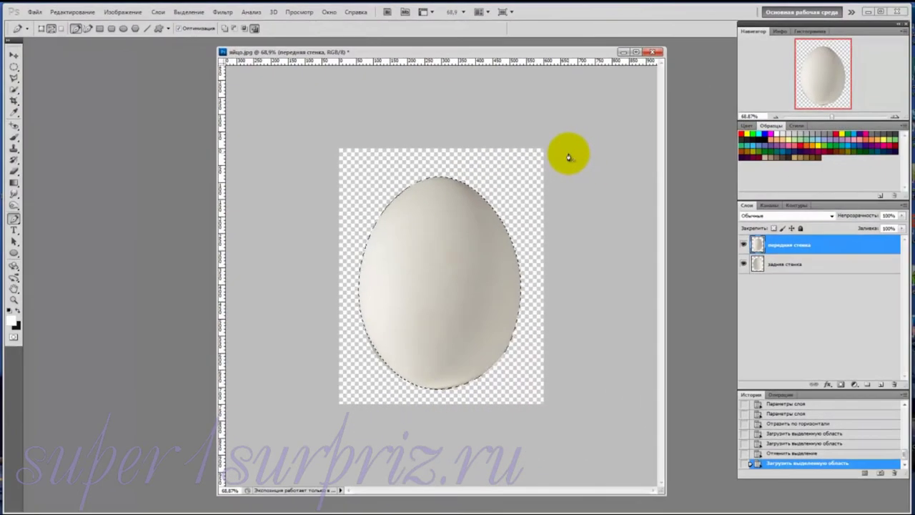
- Invert the egg selection, delete the excess outside it from the задняя стенка layer and deselect
click(779, 266)
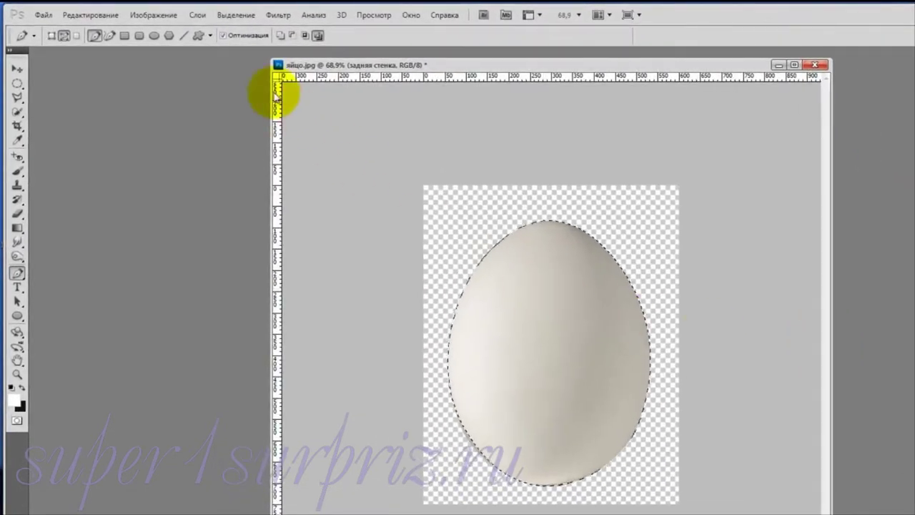
click(238, 16)
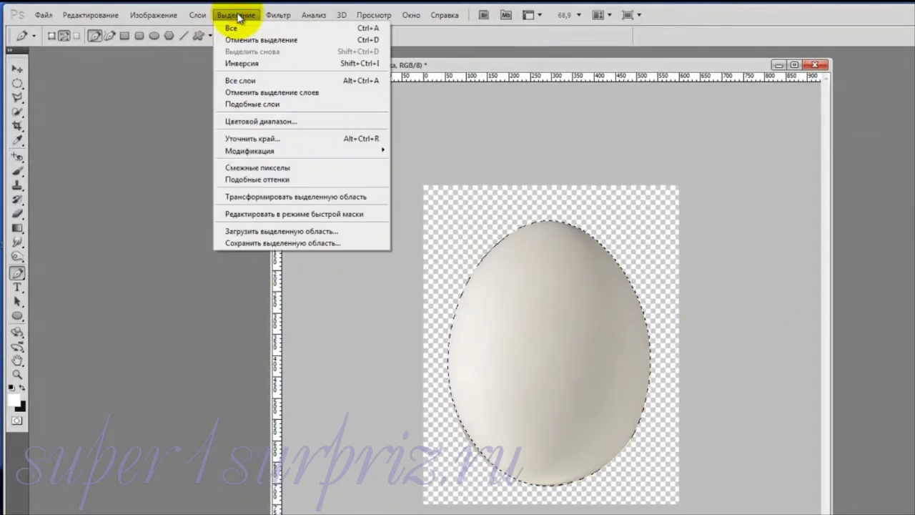
click(237, 63)
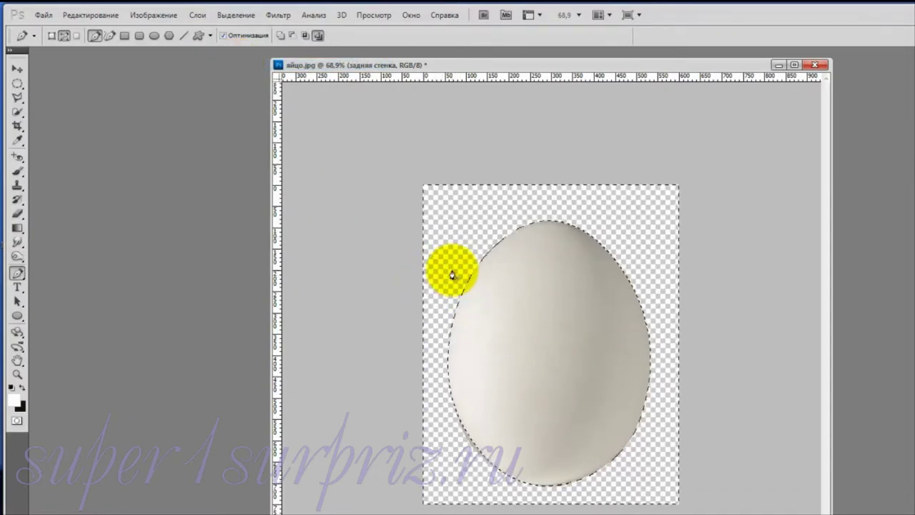
key(Delete)
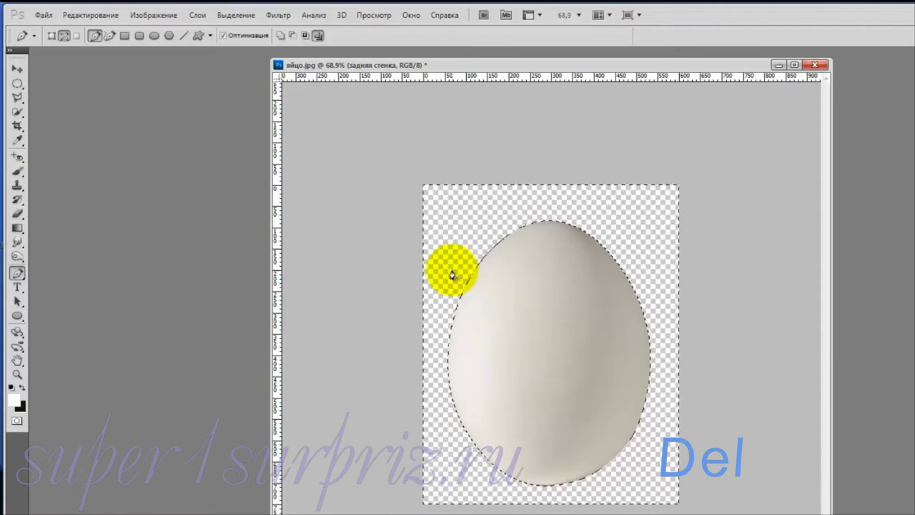
click(236, 16)
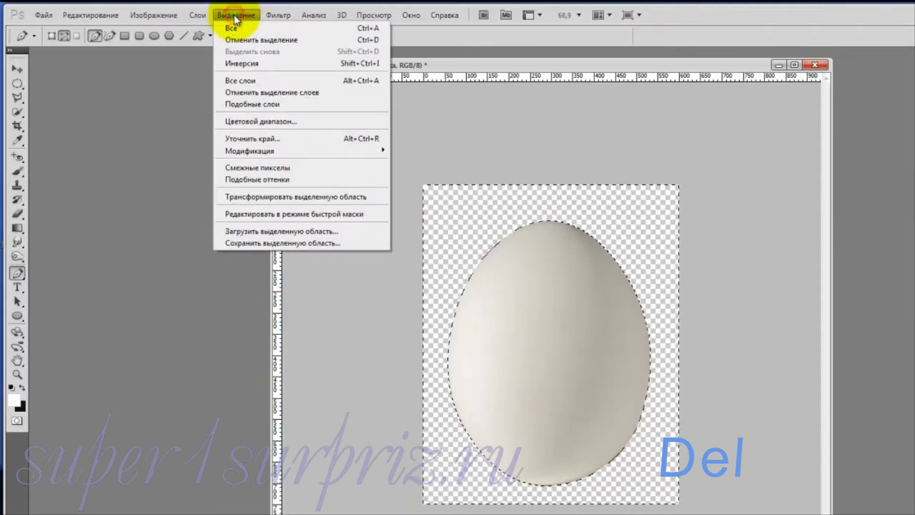
click(238, 40)
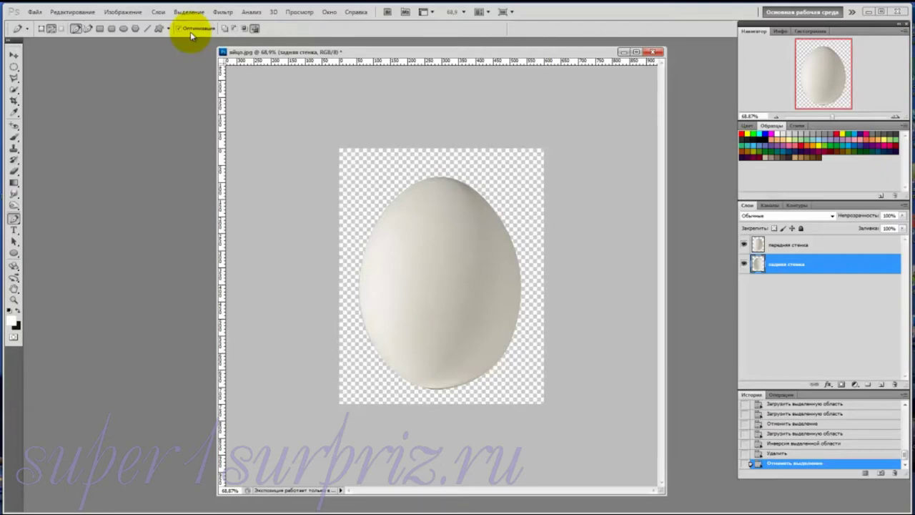
- Load the transparency of the задняя стенка layer as a new selection
click(827, 283)
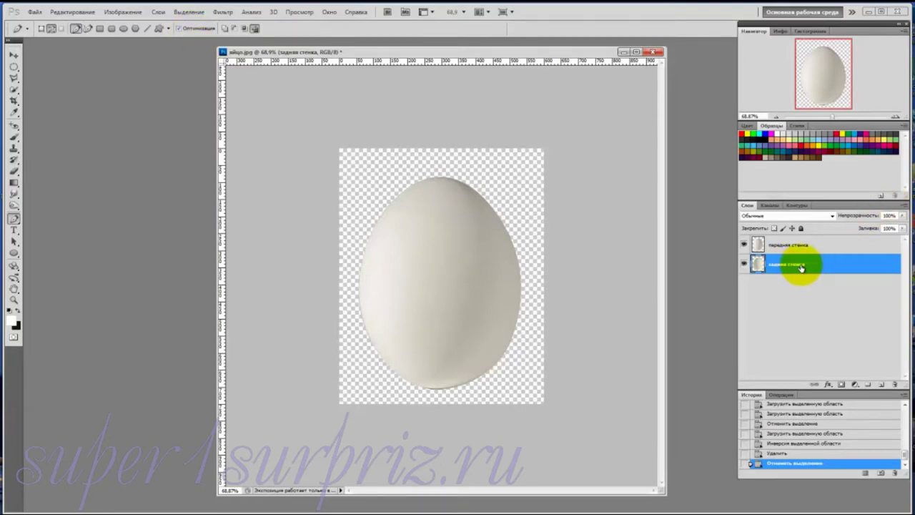
click(192, 16)
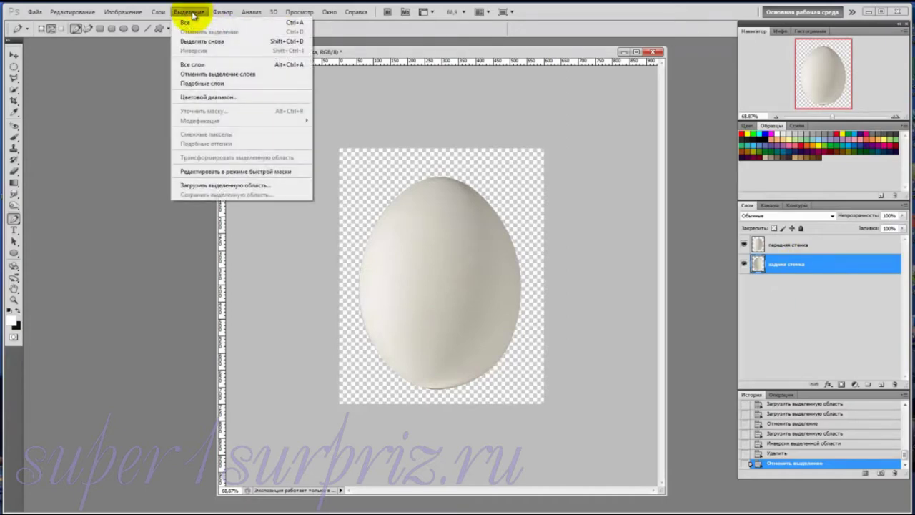
click(200, 186)
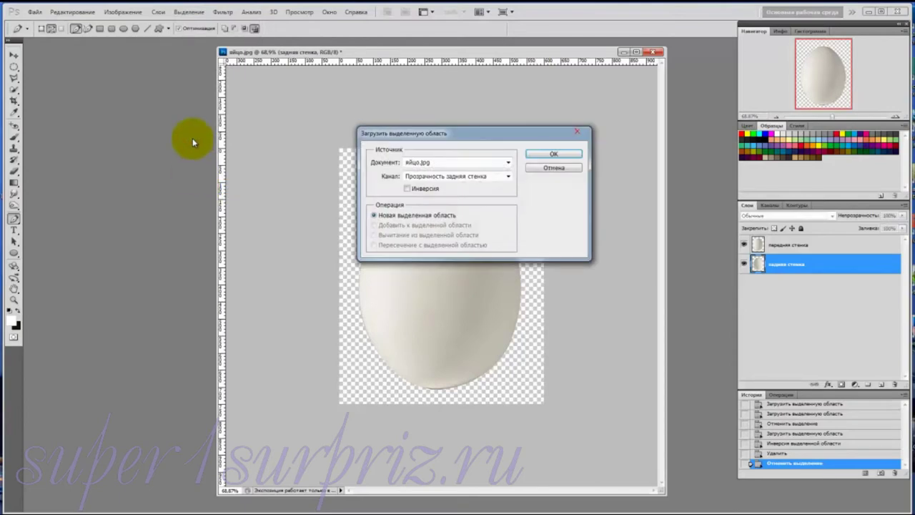
click(541, 156)
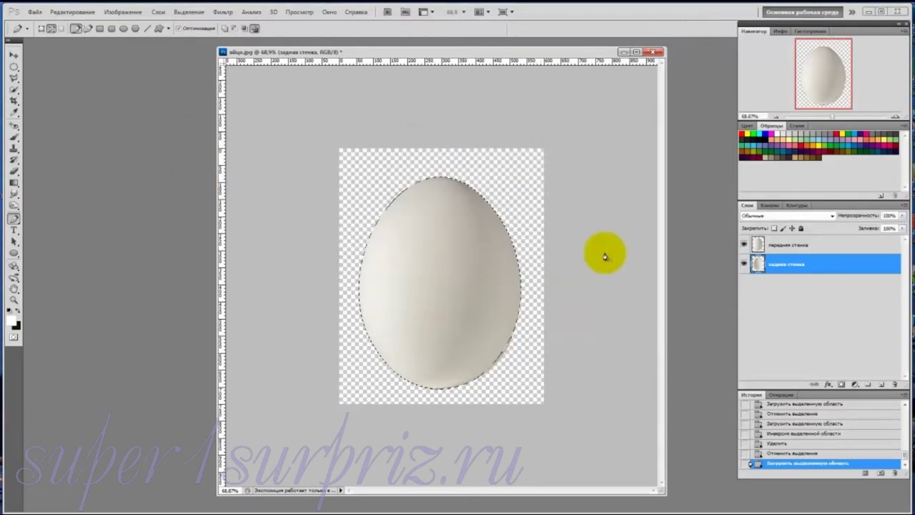
- Invert the egg selection, delete the excess outside it from the передняя стенка layer and deselect
click(783, 246)
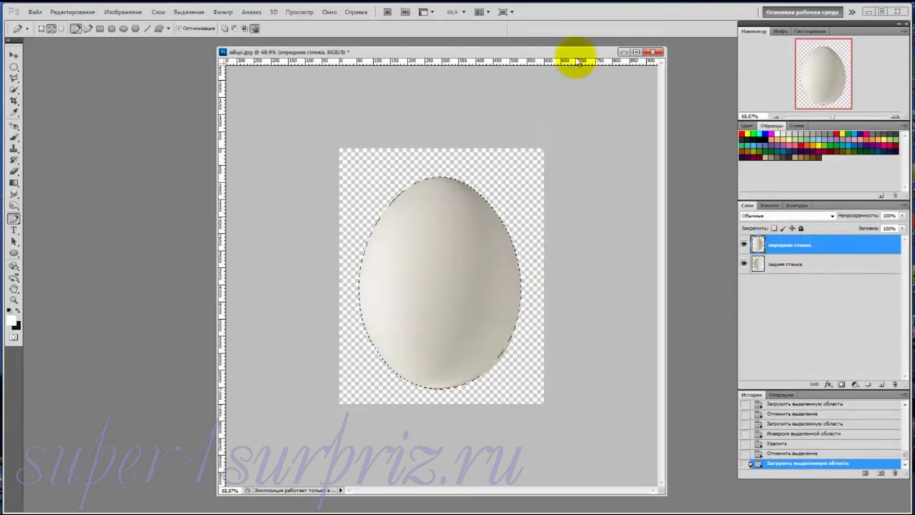
click(189, 13)
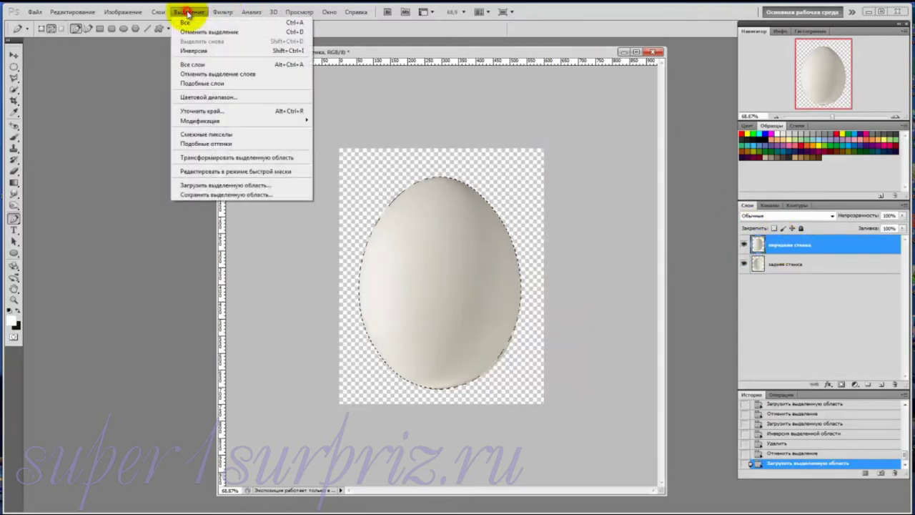
click(182, 51)
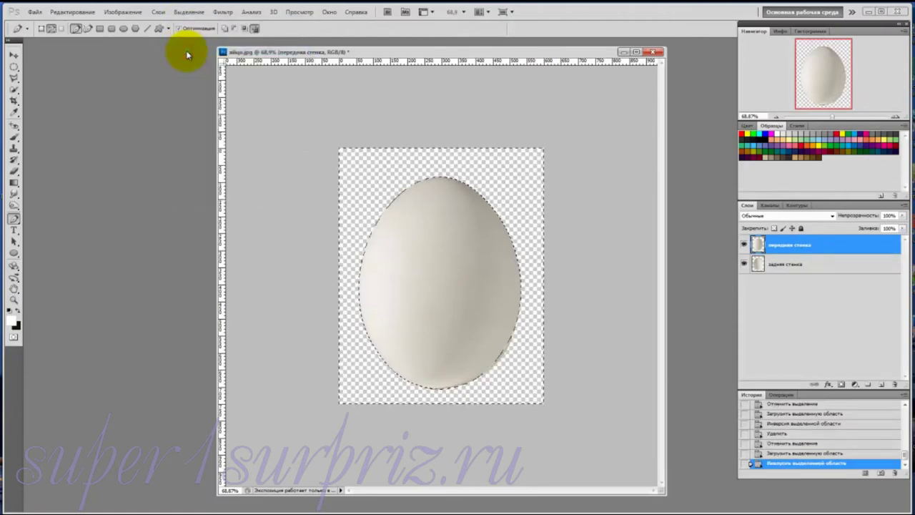
key(Delete)
click(188, 12)
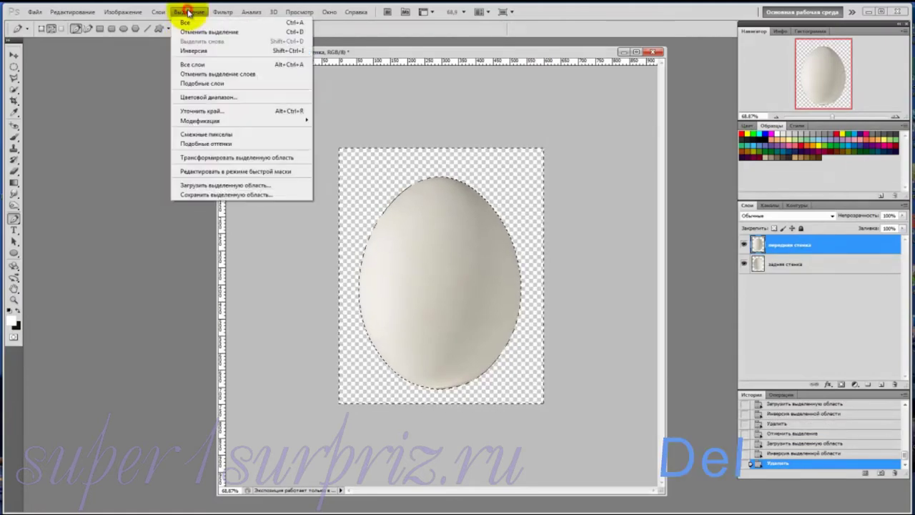
click(194, 33)
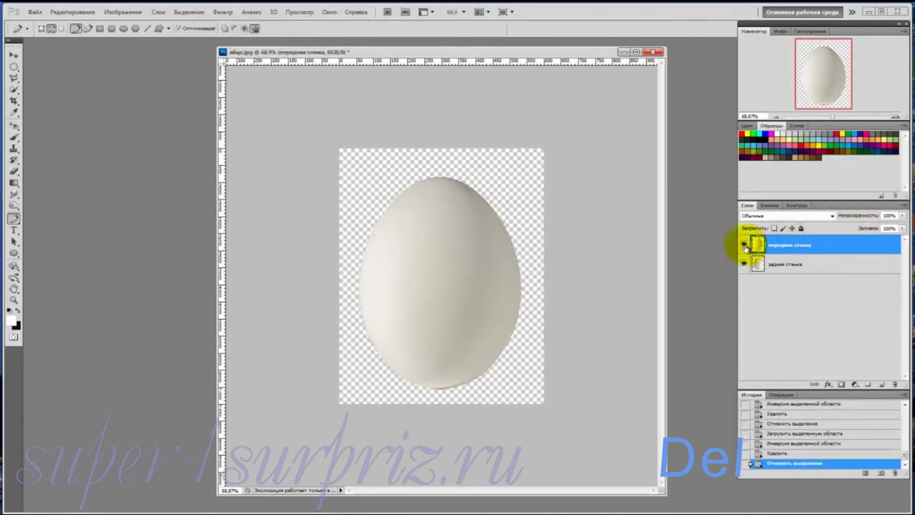
- Compare the outlines of both egg walls by hiding and showing the передняя стенка layer
click(745, 247)
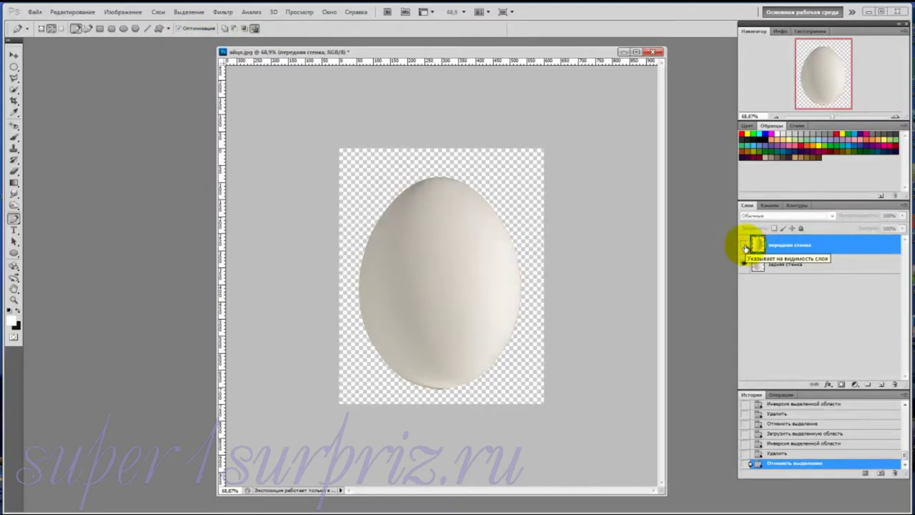
click(744, 247)
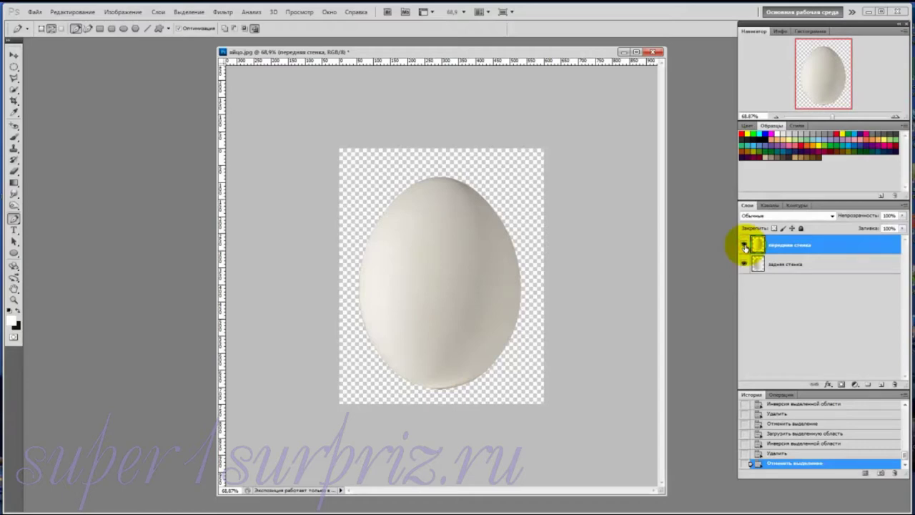
click(745, 247)
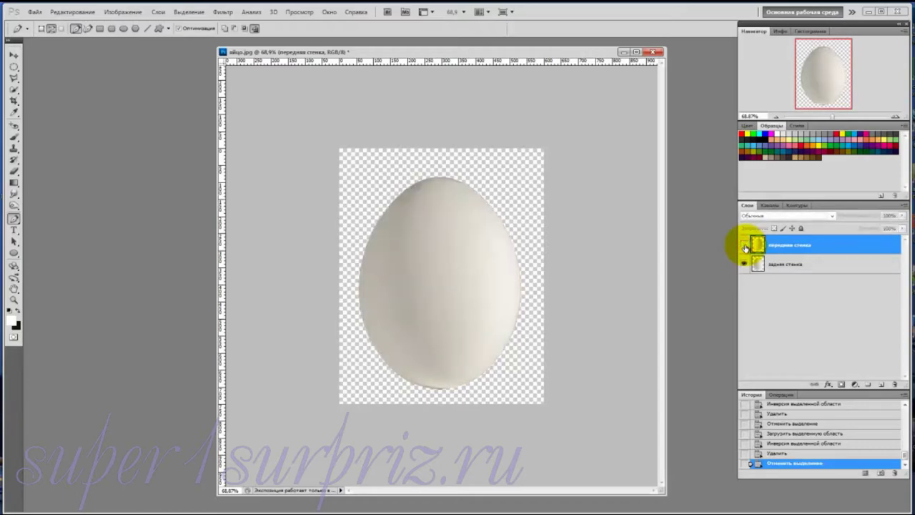
click(744, 247)
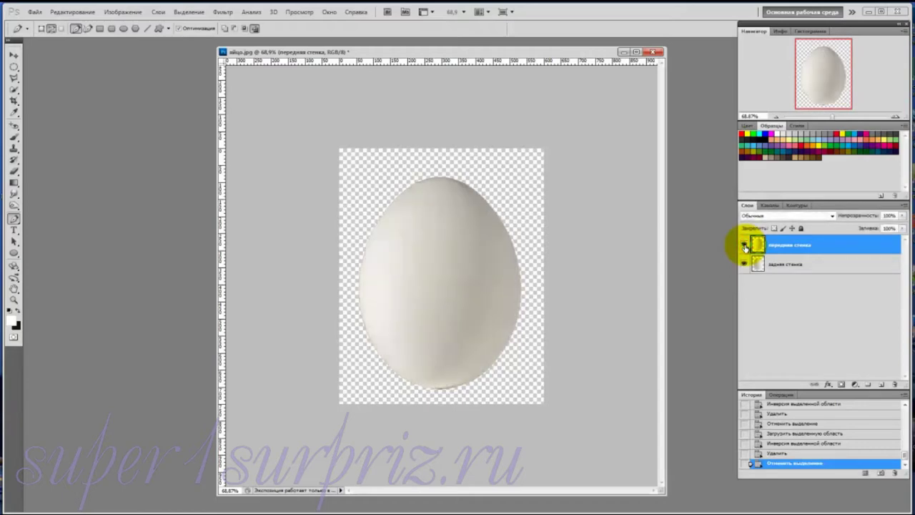
- Hide the передняя стенка layer and darken the задняя стенка layer using Levels with midtone input 0,44 and output black 14
click(783, 266)
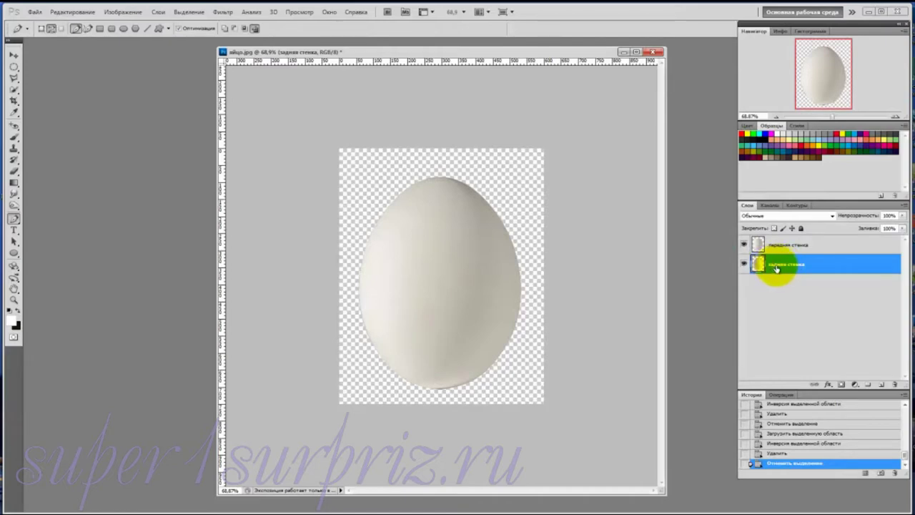
click(745, 246)
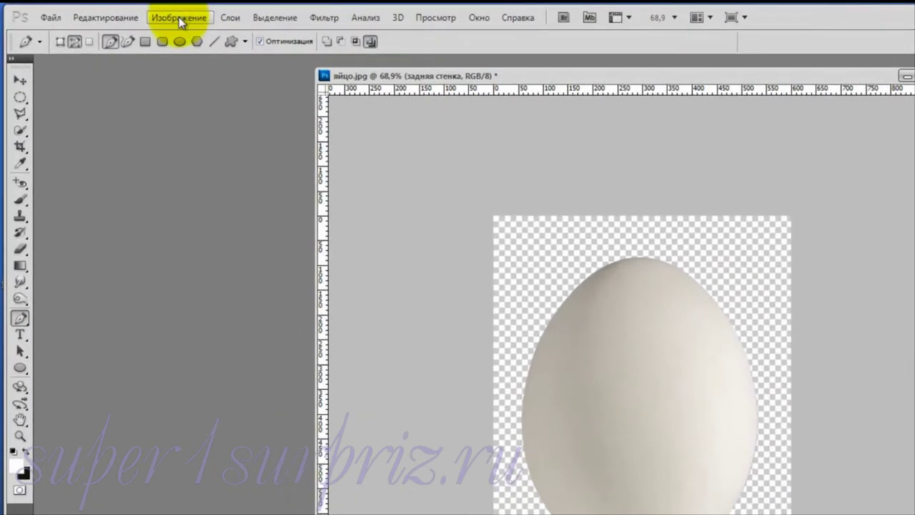
click(180, 18)
mouse_move(175, 57)
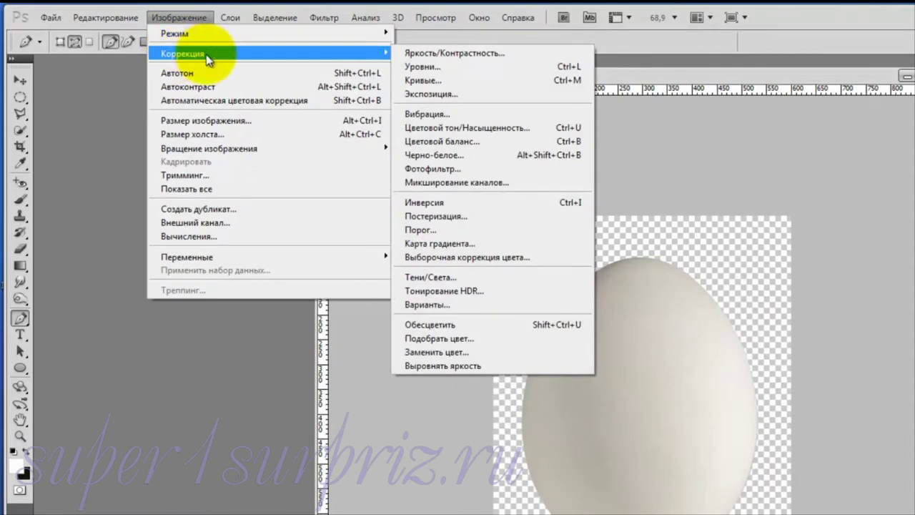
click(457, 67)
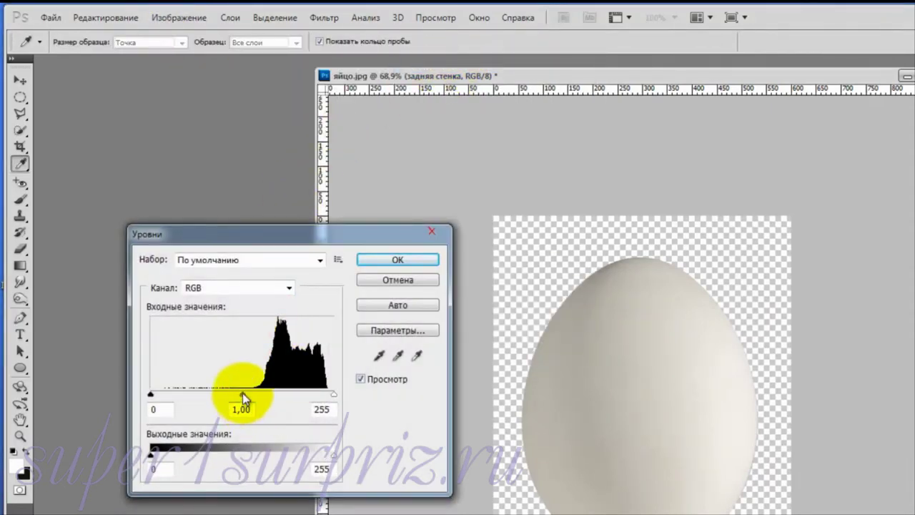
drag(243, 394, 286, 398)
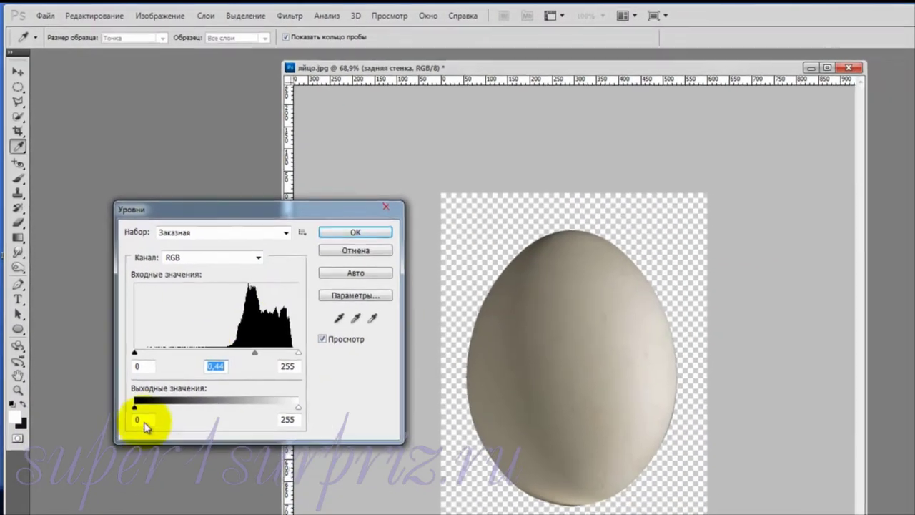
mouse_move(135, 406)
mouse_down()
mouse_move(159, 405)
mouse_move(142, 405)
mouse_up()
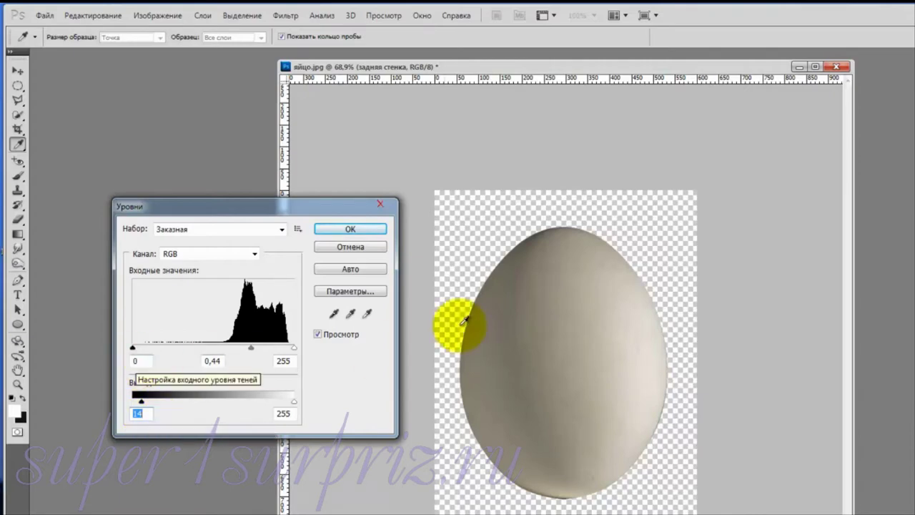
click(364, 230)
key(p)
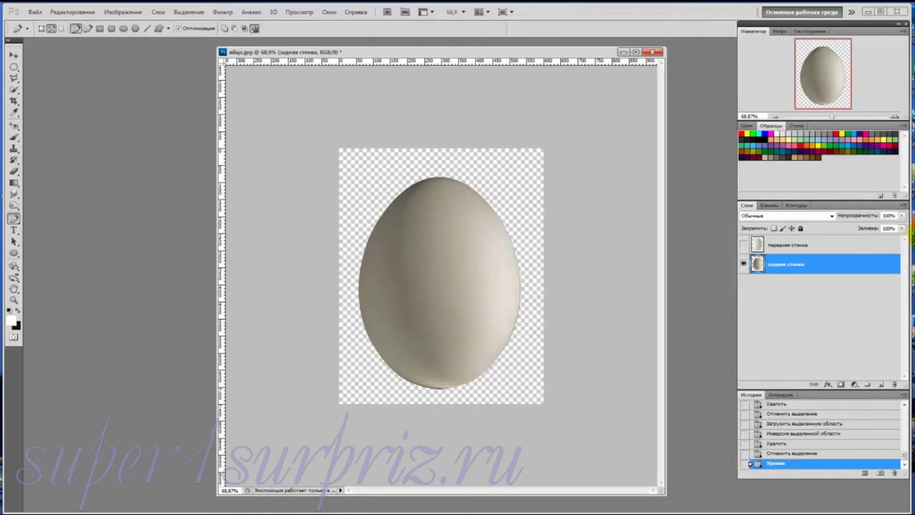
- Show only the передняя стенка layer, select it, and save the document as предняя стенка.psd over the existing file with maximum compatibility
click(745, 245)
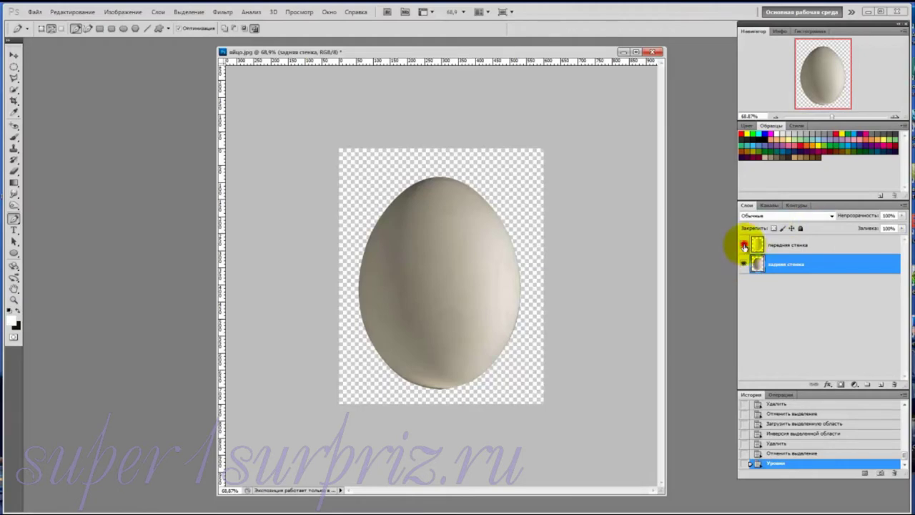
click(781, 246)
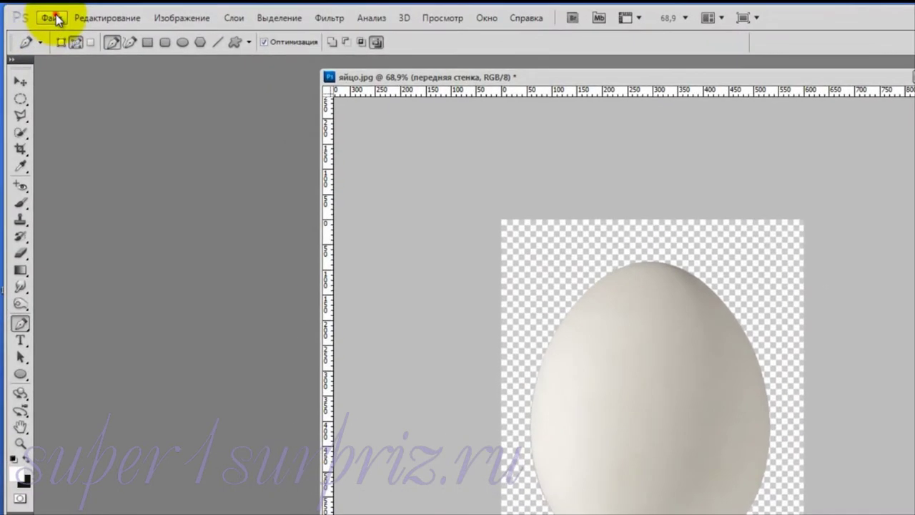
click(36, 11)
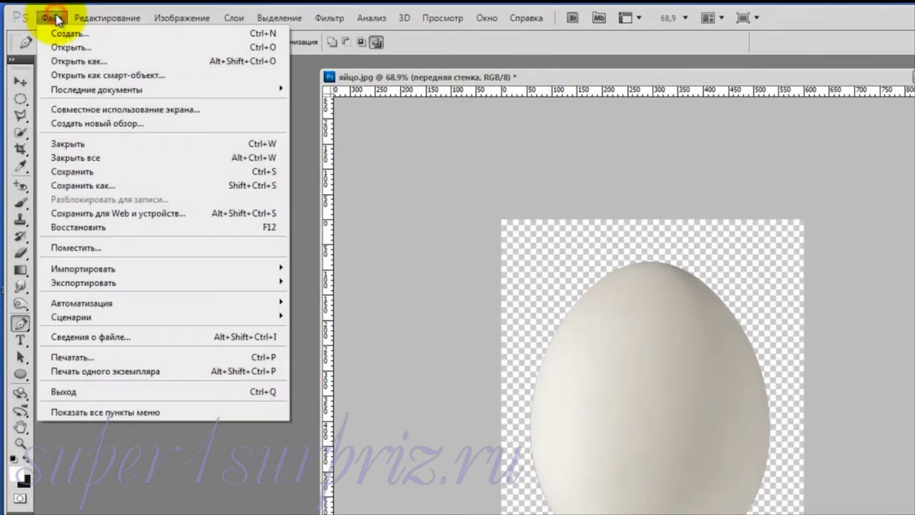
click(72, 187)
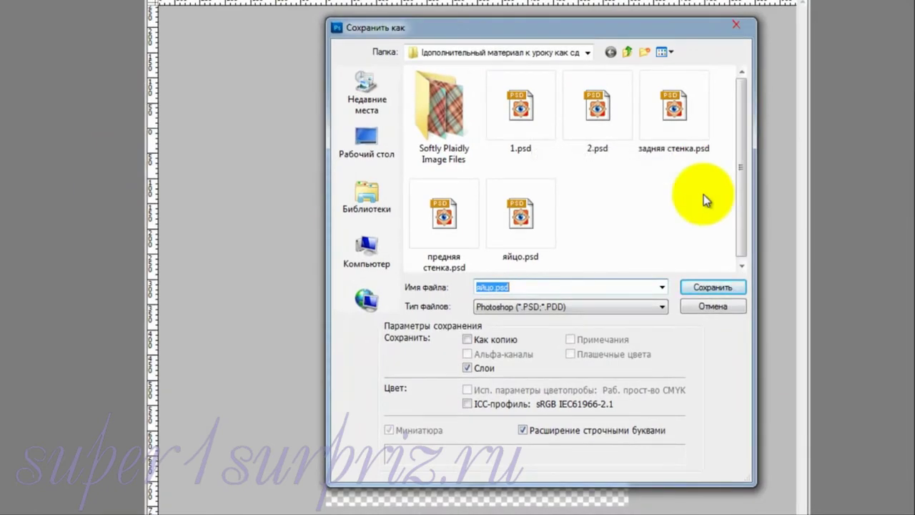
click(441, 218)
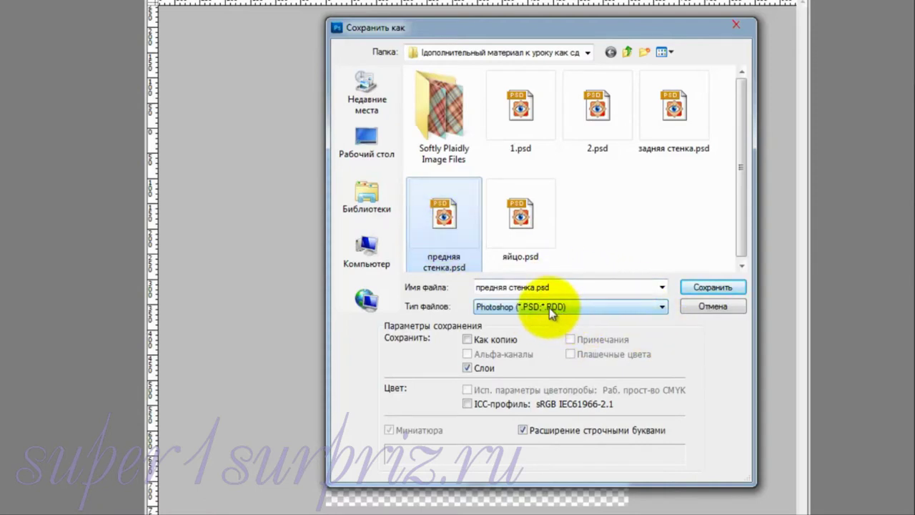
click(715, 287)
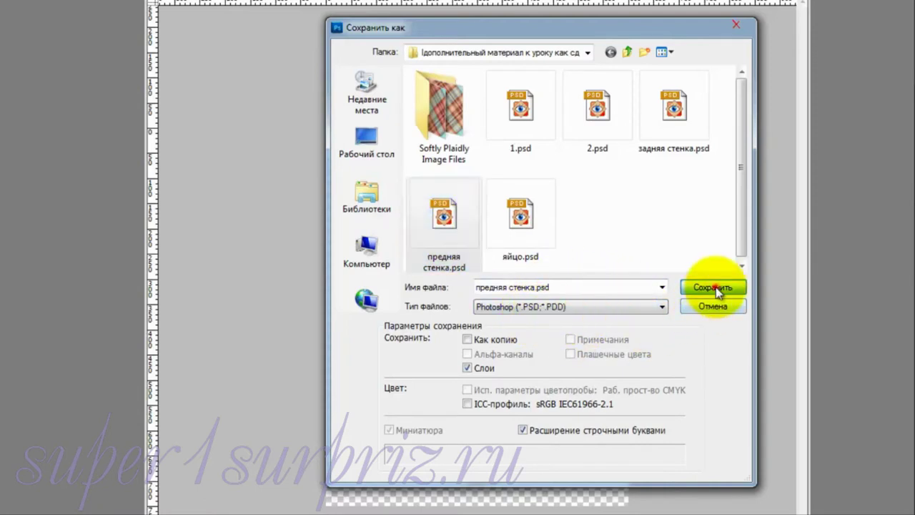
click(402, 204)
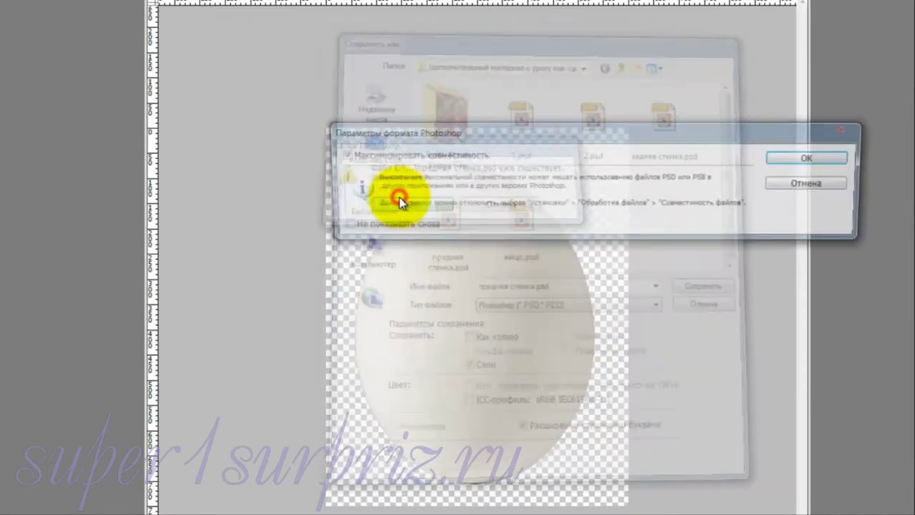
click(792, 159)
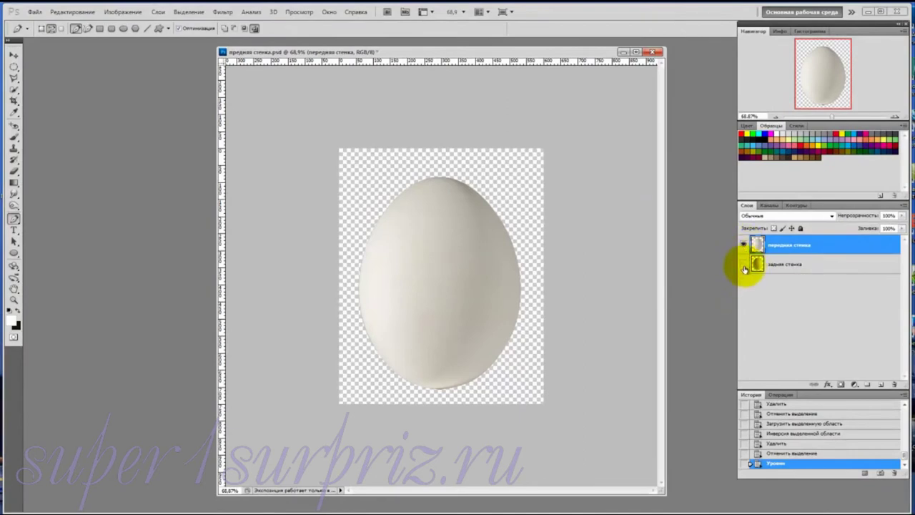
- Show the задняя стенка layer, hide the передняя стенка layer, and save the document as задняя стенка.psd over the existing file
click(744, 266)
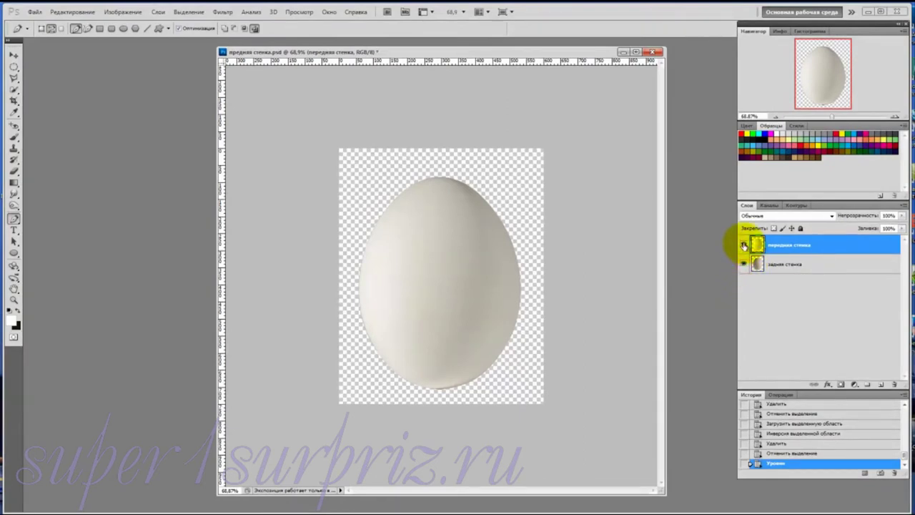
click(744, 245)
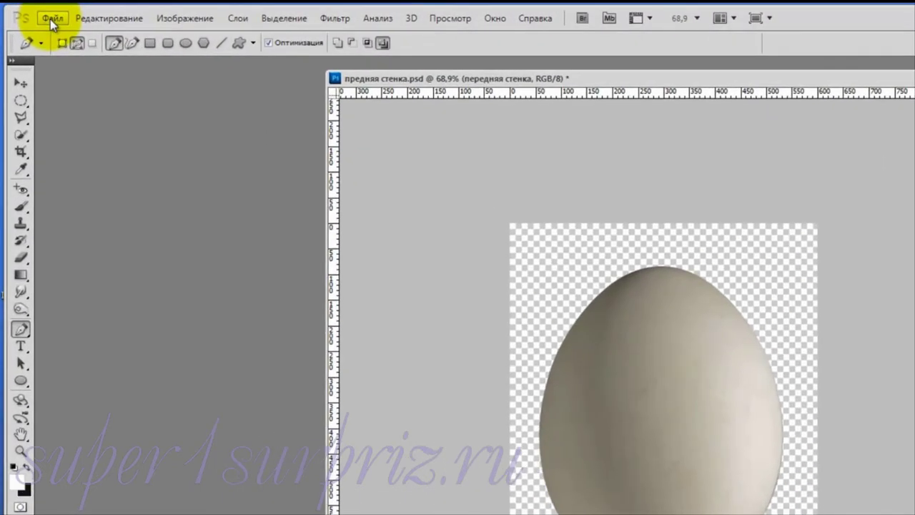
click(51, 21)
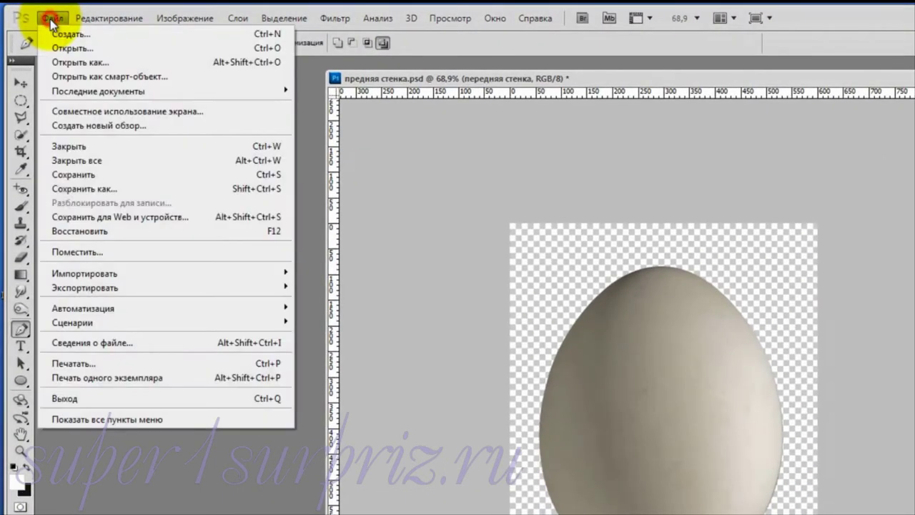
click(62, 190)
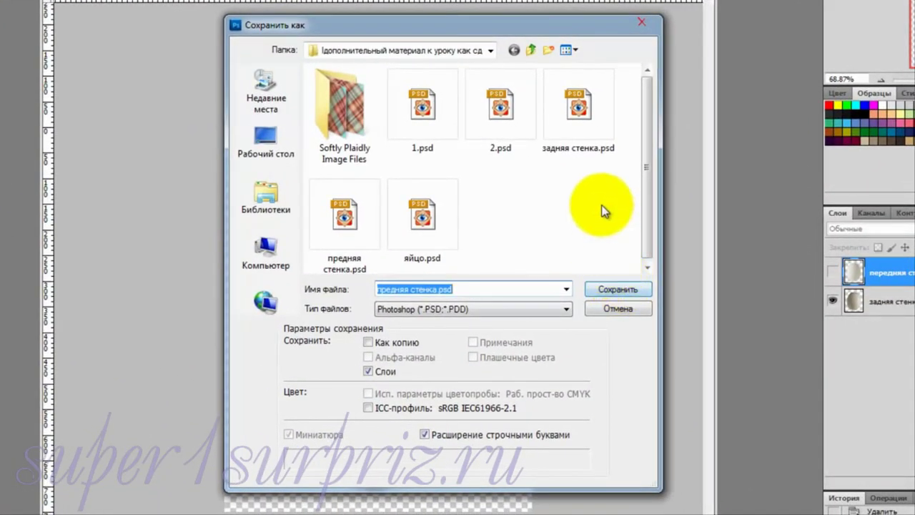
click(576, 106)
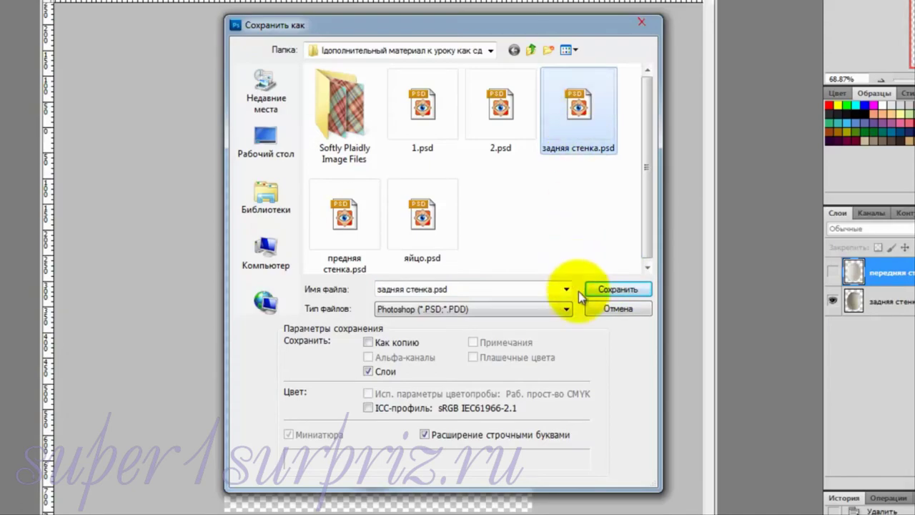
click(618, 290)
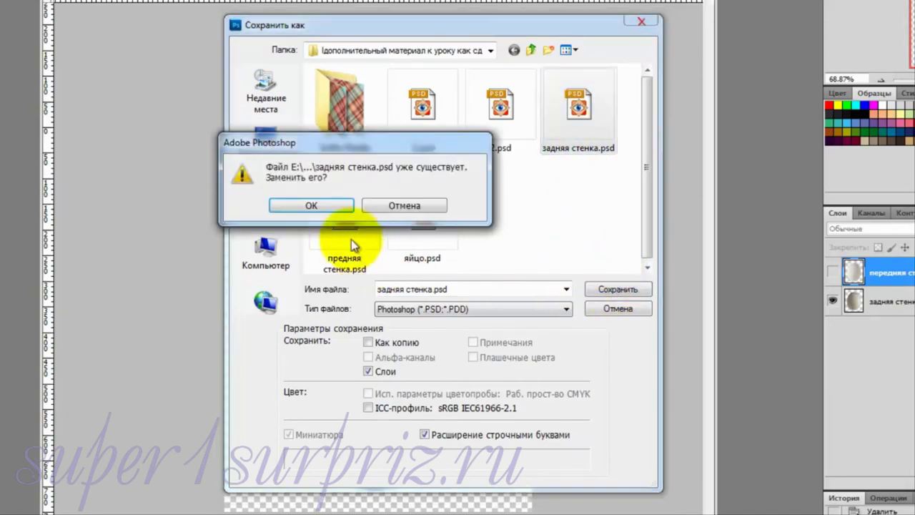
click(323, 206)
click(717, 158)
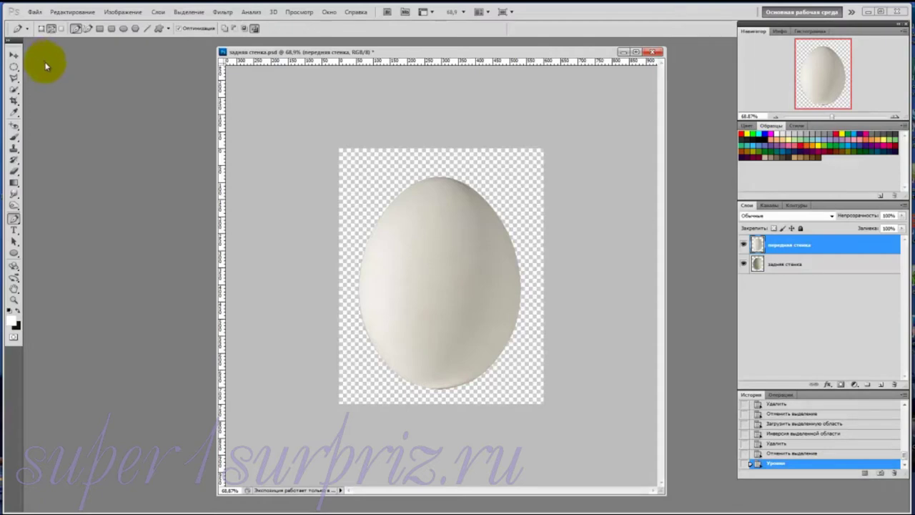
- Open the black floral ornament image 1-5.jpg from the lesson's supplementary materials folder
click(34, 12)
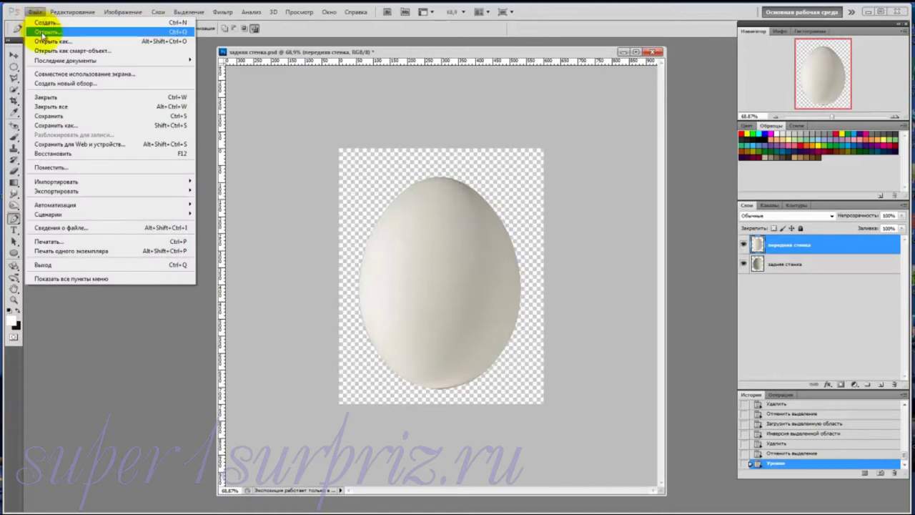
click(45, 32)
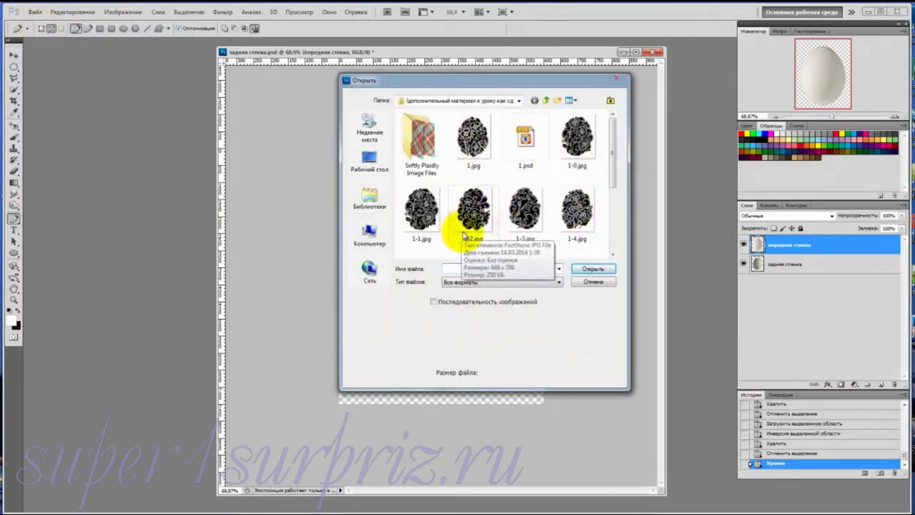
drag(612, 180, 617, 198)
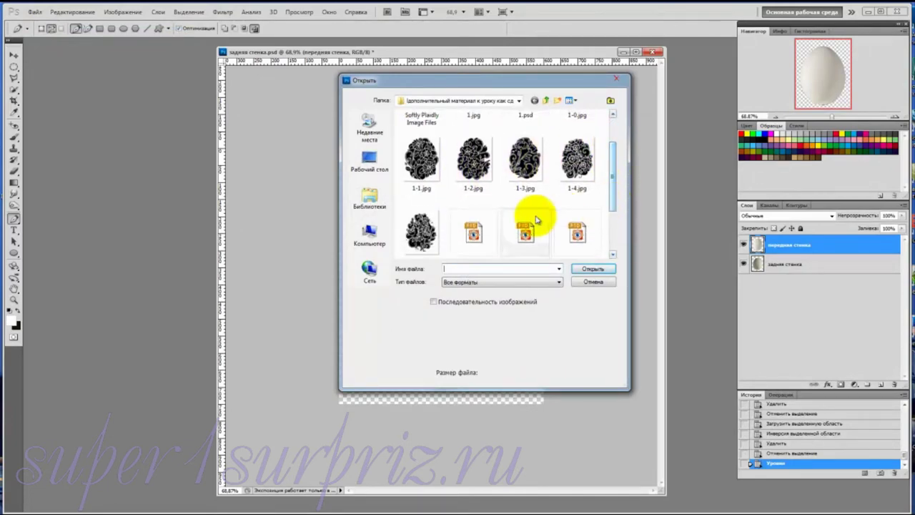
click(426, 237)
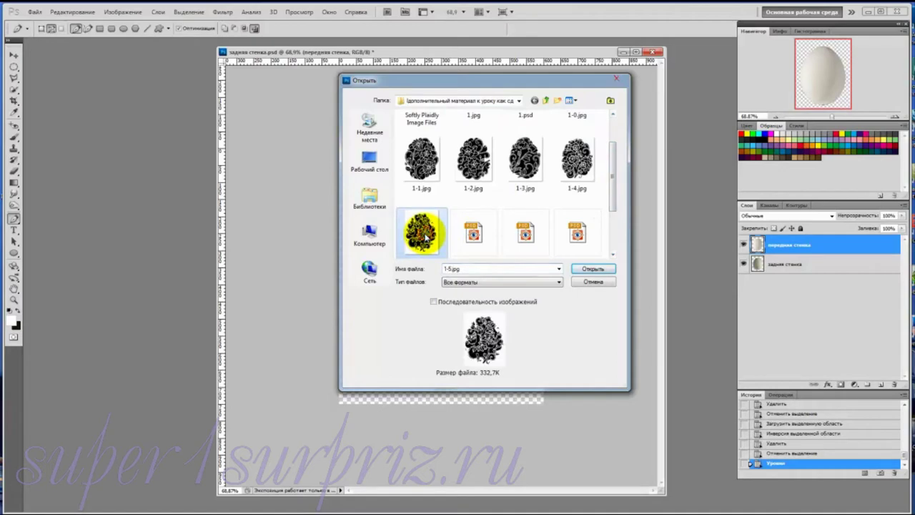
click(595, 269)
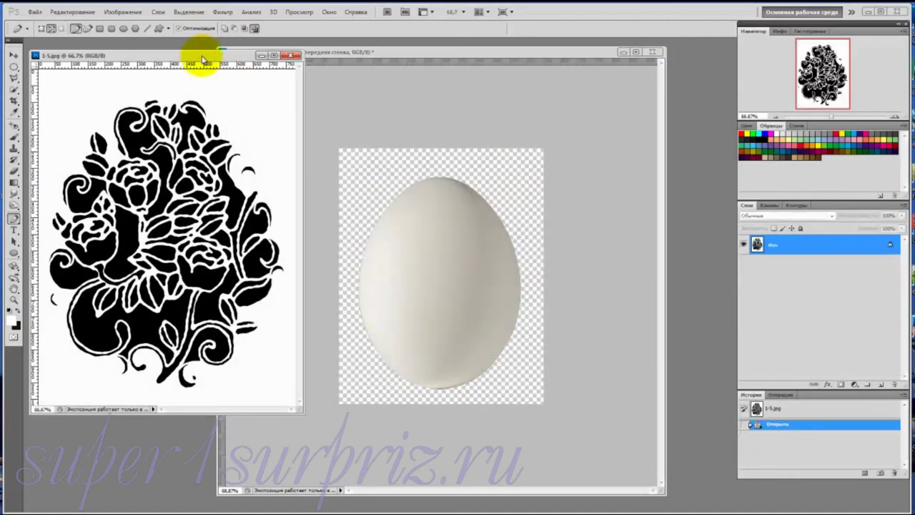
drag(202, 55, 202, 51)
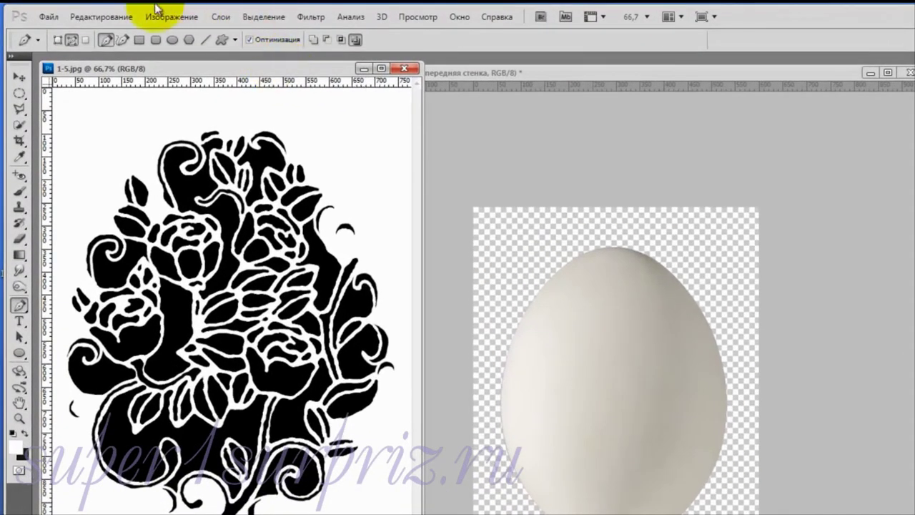
- Define the floral ornament image as a brush named 1-5.jpg
click(93, 15)
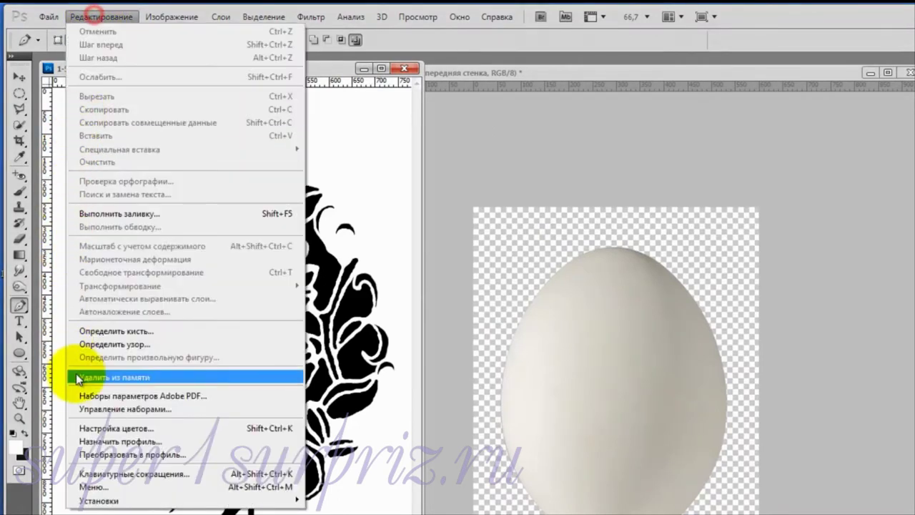
click(107, 333)
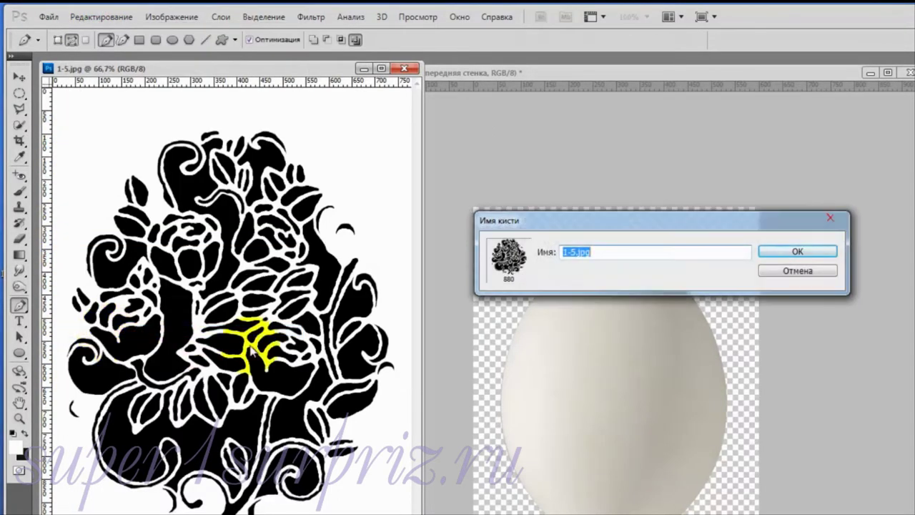
click(787, 252)
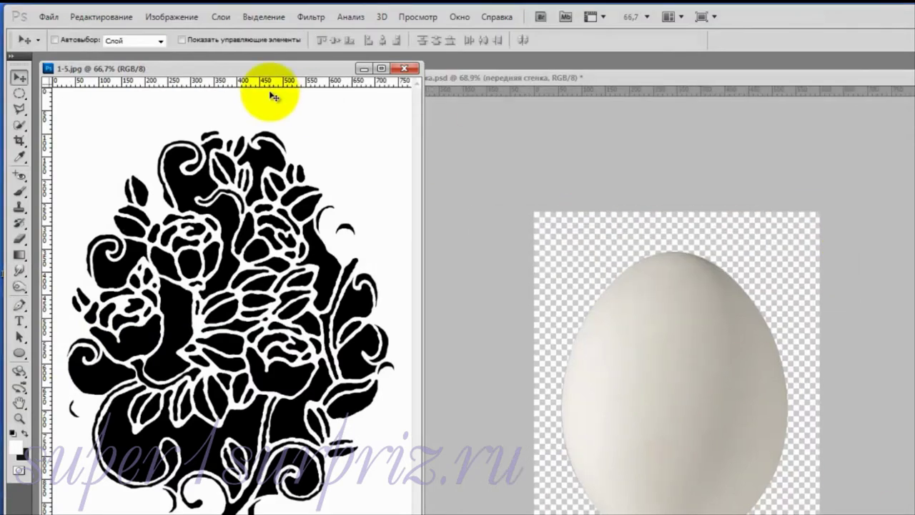
- Use the Brush tool with the new ornament tip and set its size to 484 px to fit inside the egg
click(21, 192)
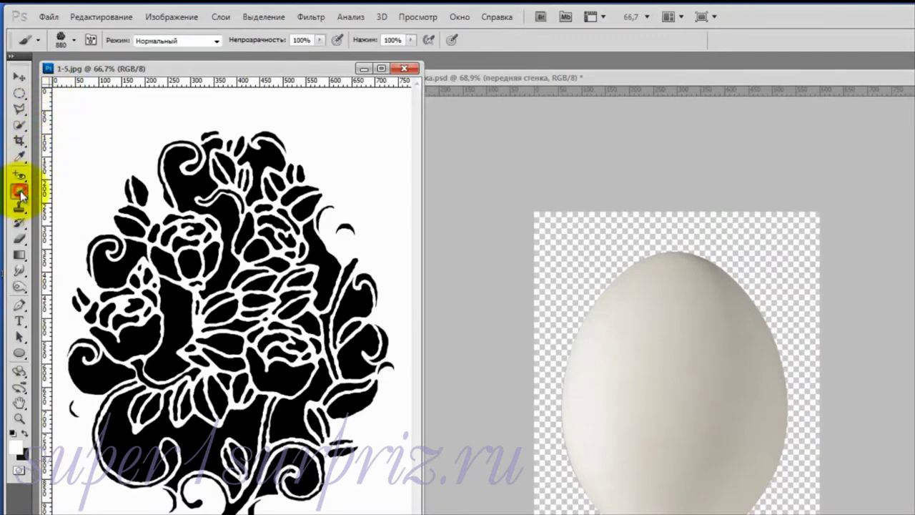
click(74, 42)
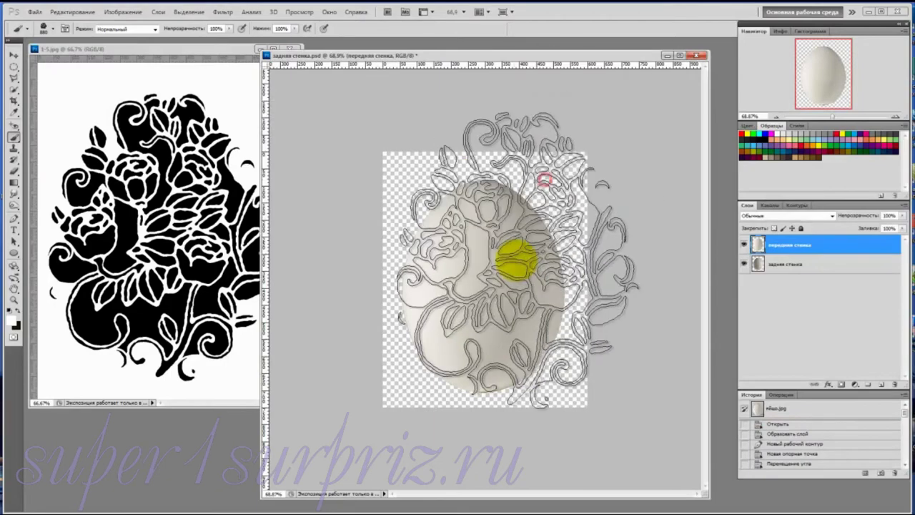
drag(521, 259, 478, 295)
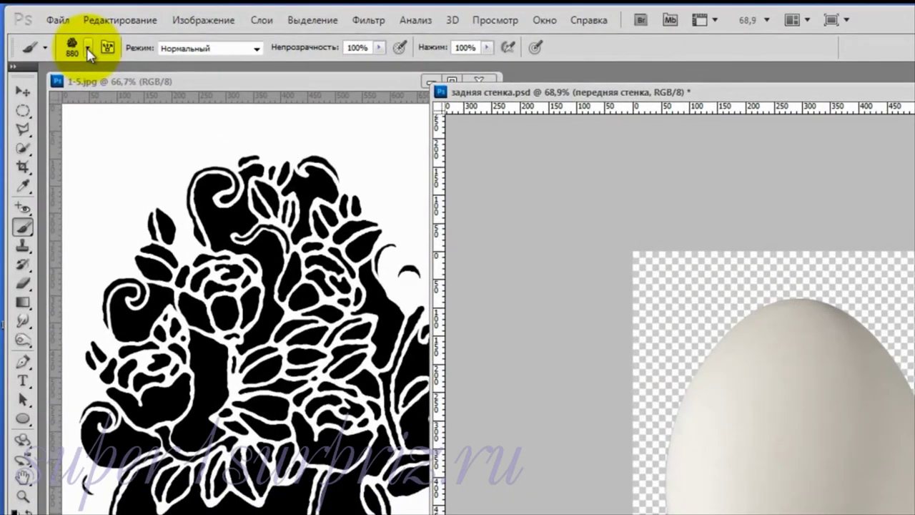
click(77, 42)
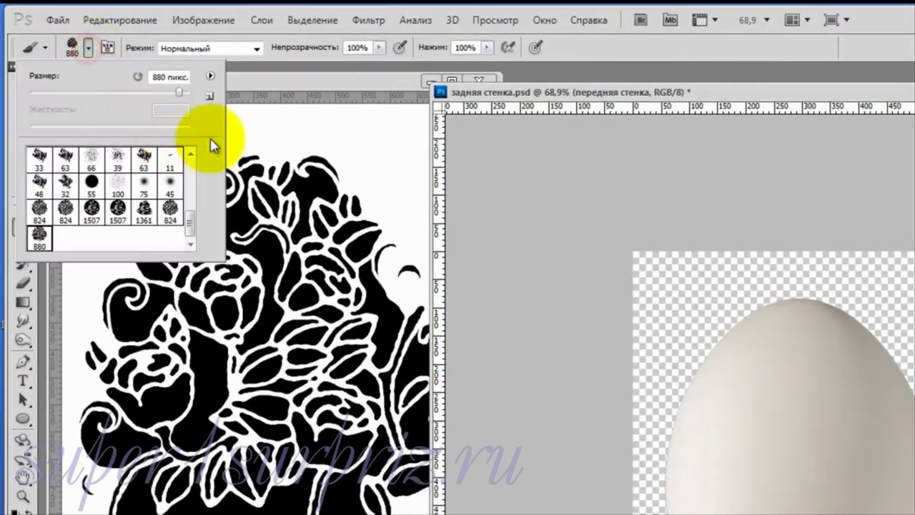
drag(187, 100, 173, 98)
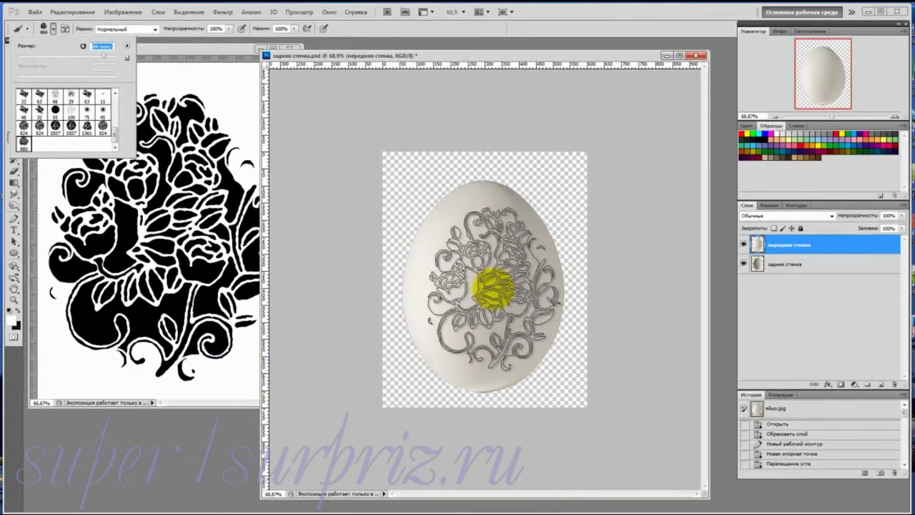
key(Return)
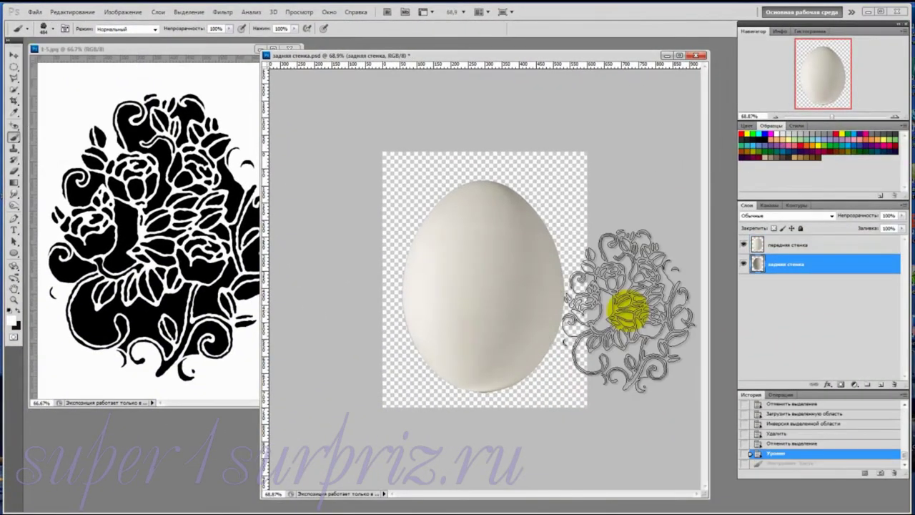
- Add a layer mask unlinked from the передняя стенка layer and stamp the ornament on it once in black at the egg's centre
click(791, 245)
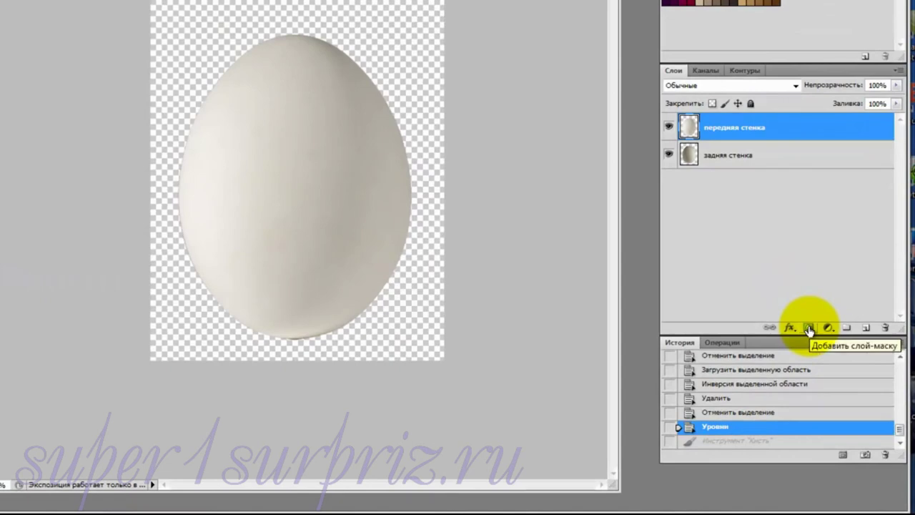
click(809, 328)
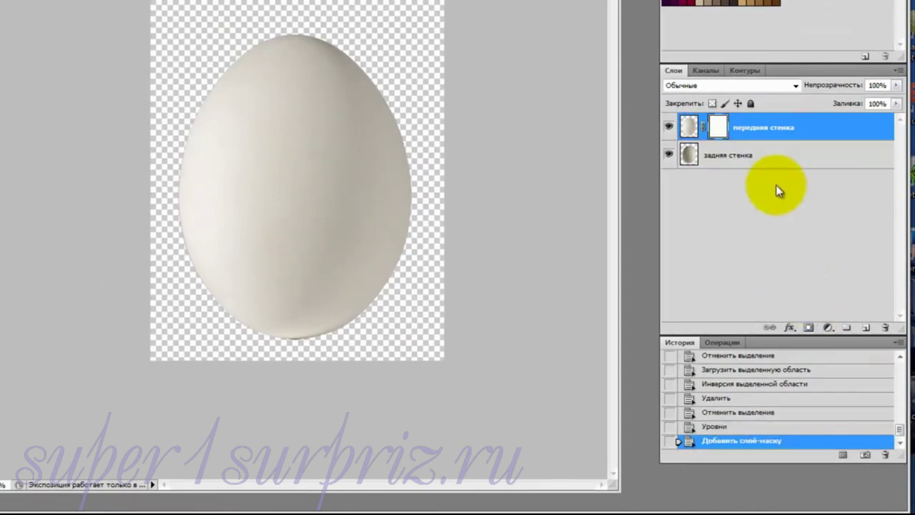
click(704, 128)
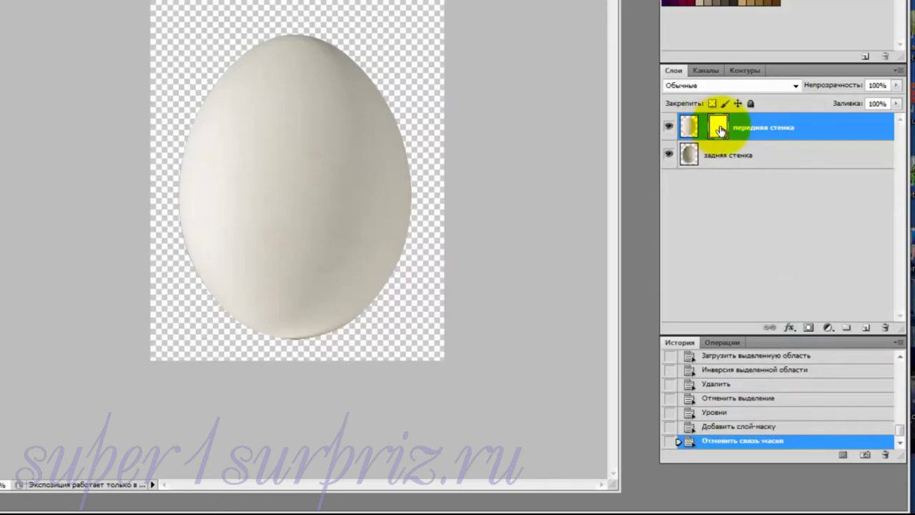
drag(718, 129, 296, 182)
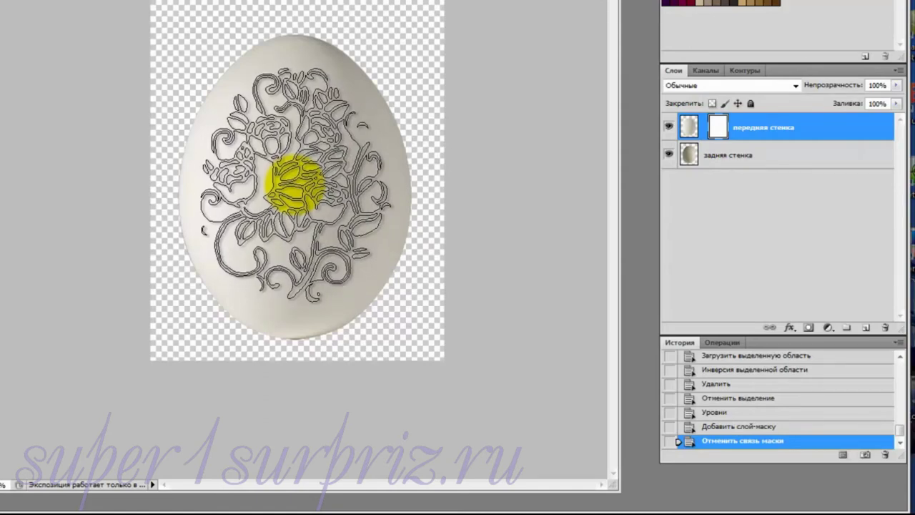
click(295, 183)
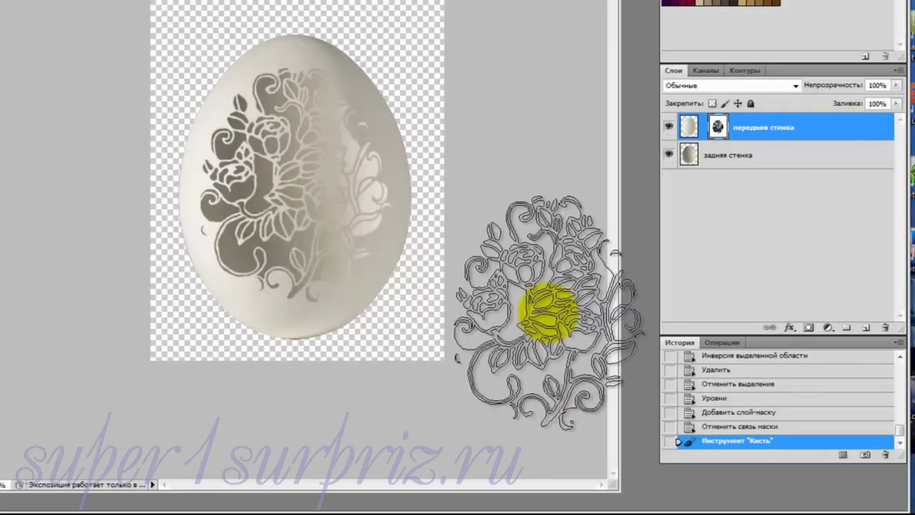
click(547, 311)
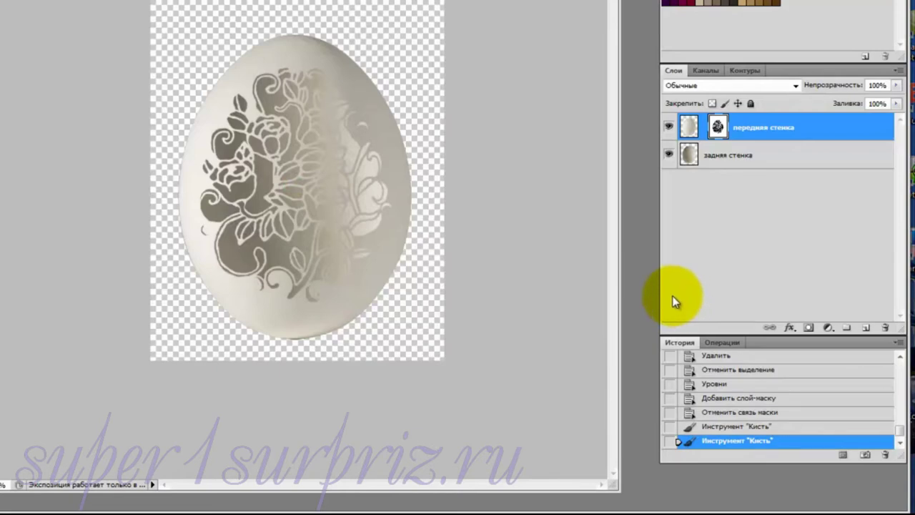
- Add an inner shadow to the передняя стенка layer with its colour, e5e2db, sampled from the light upper part of the eggshell
click(689, 129)
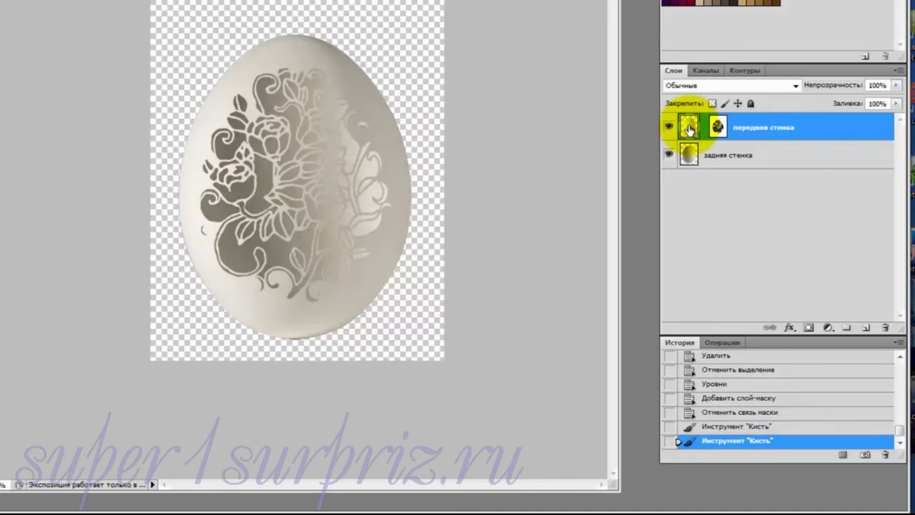
right_click(690, 129)
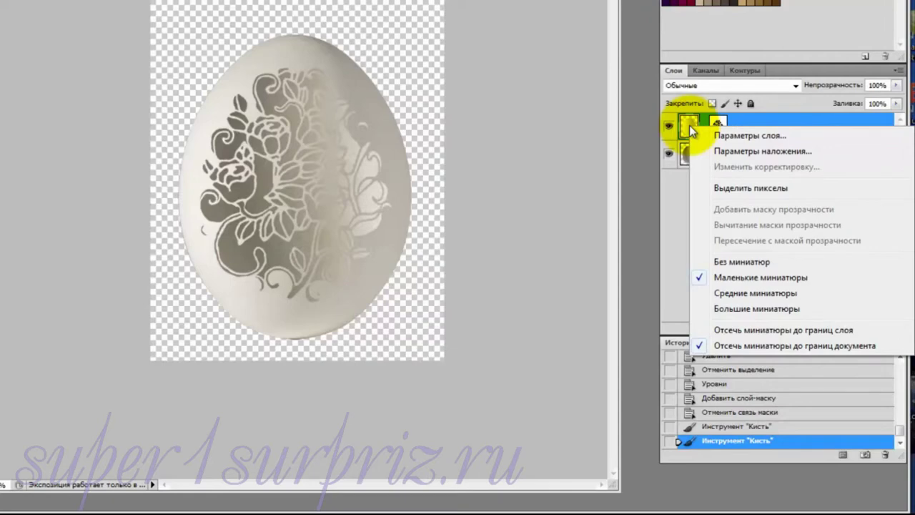
click(729, 151)
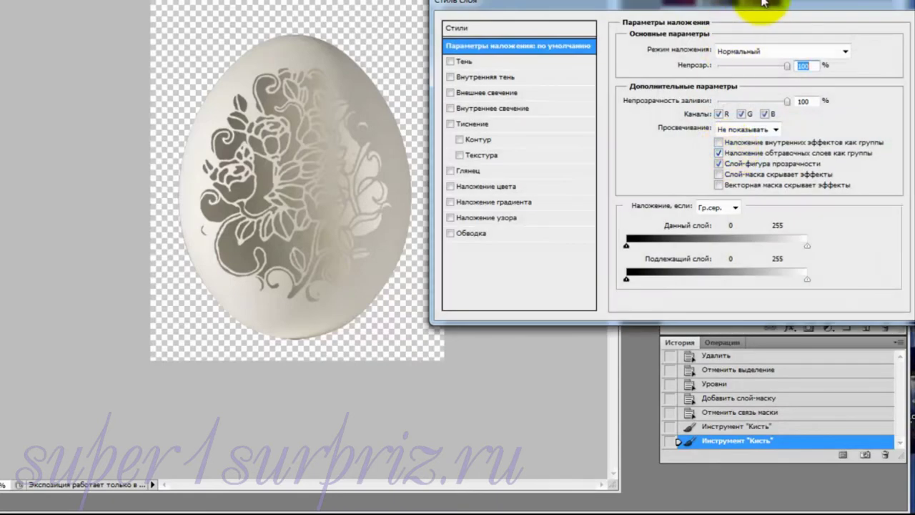
drag(763, 3, 368, 123)
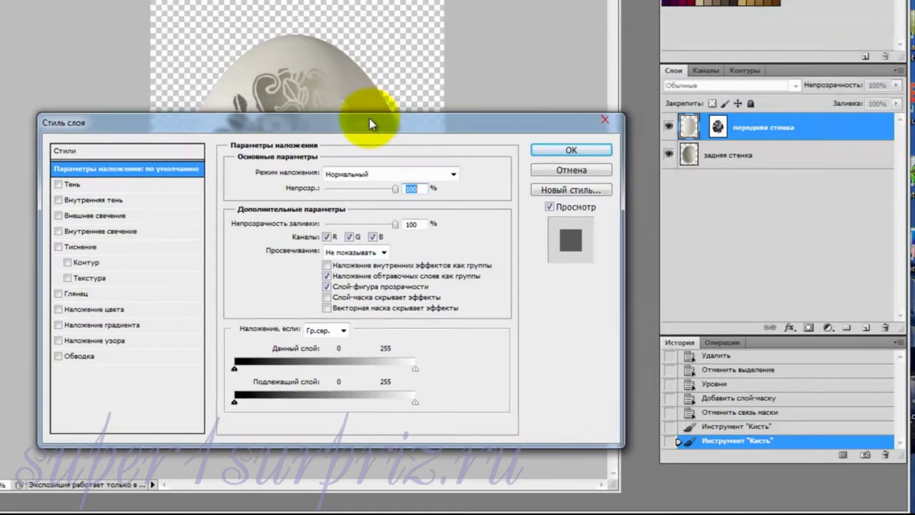
click(77, 202)
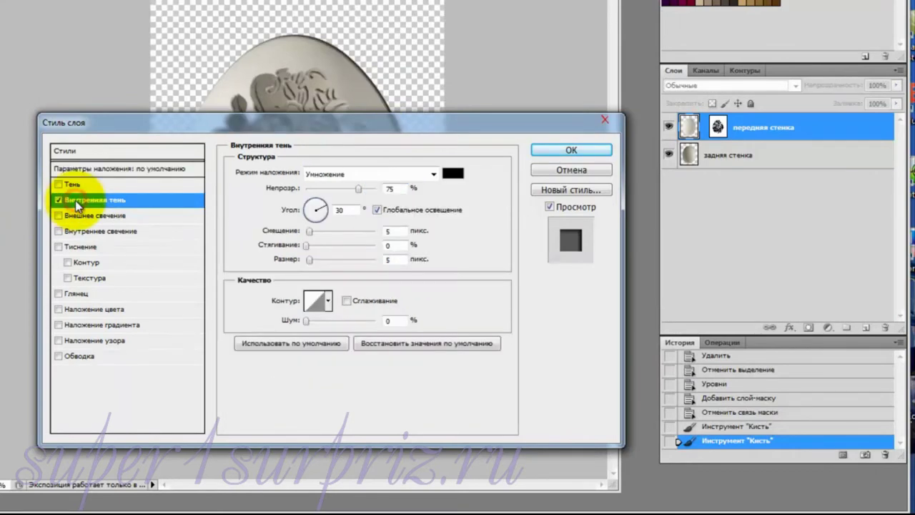
drag(321, 127, 315, 165)
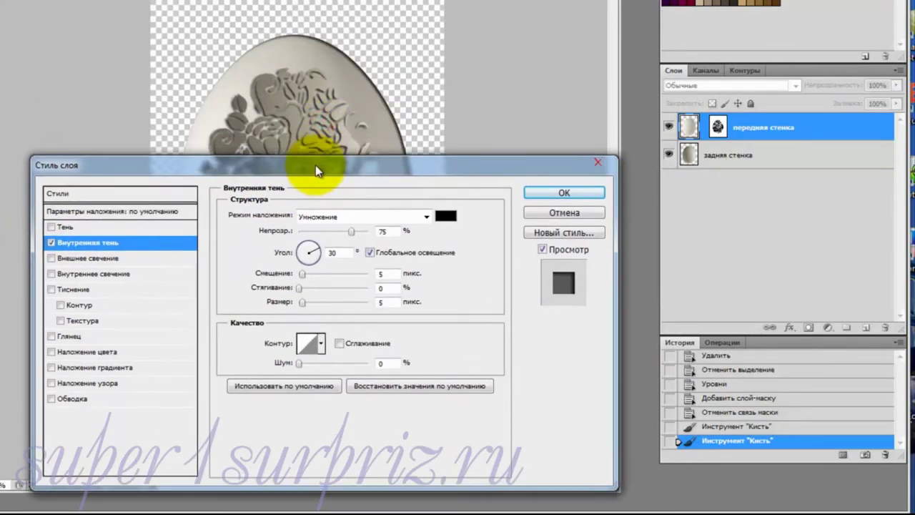
click(446, 215)
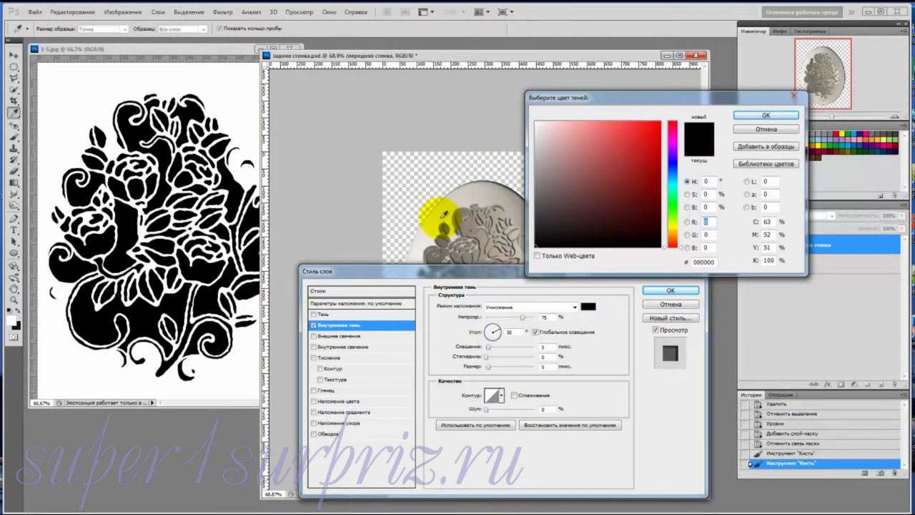
click(441, 217)
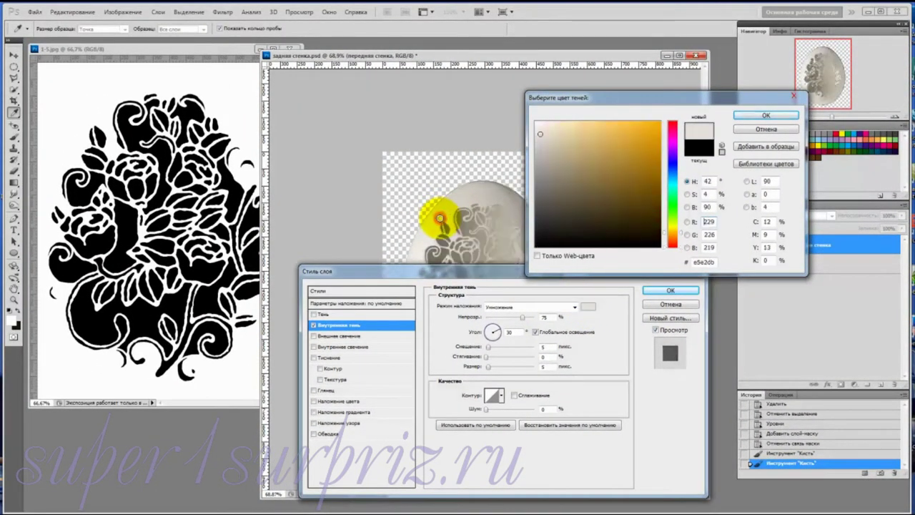
click(765, 116)
- Set the inner shadow's angle to 0°, its distance to 3 px and its size to 0 px, and apply the style
click(512, 331)
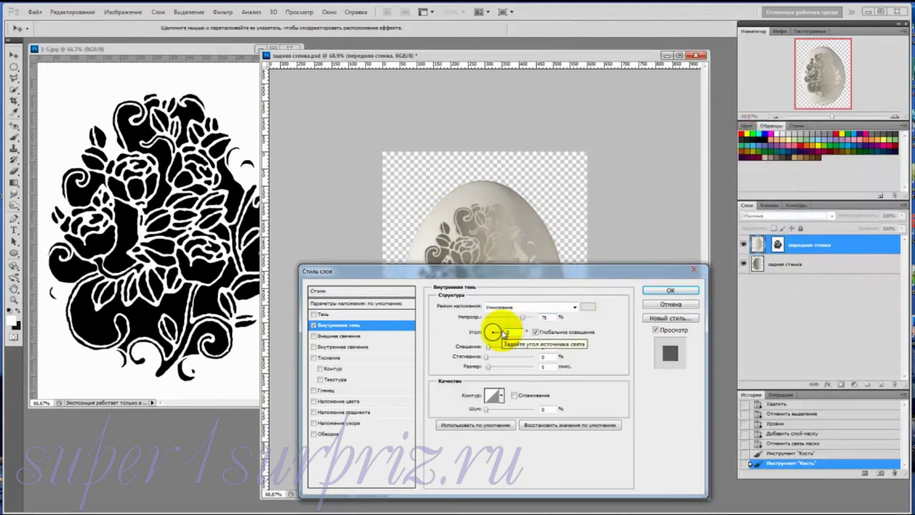
click(546, 346)
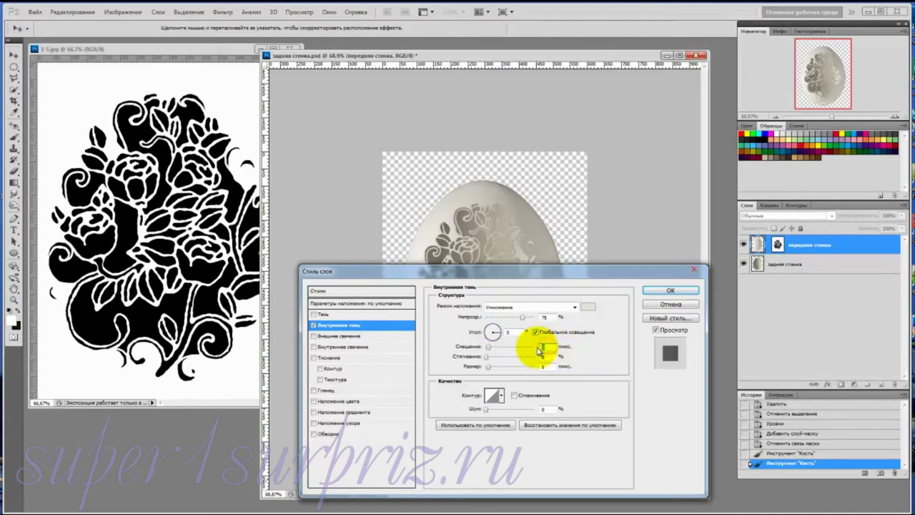
click(545, 366)
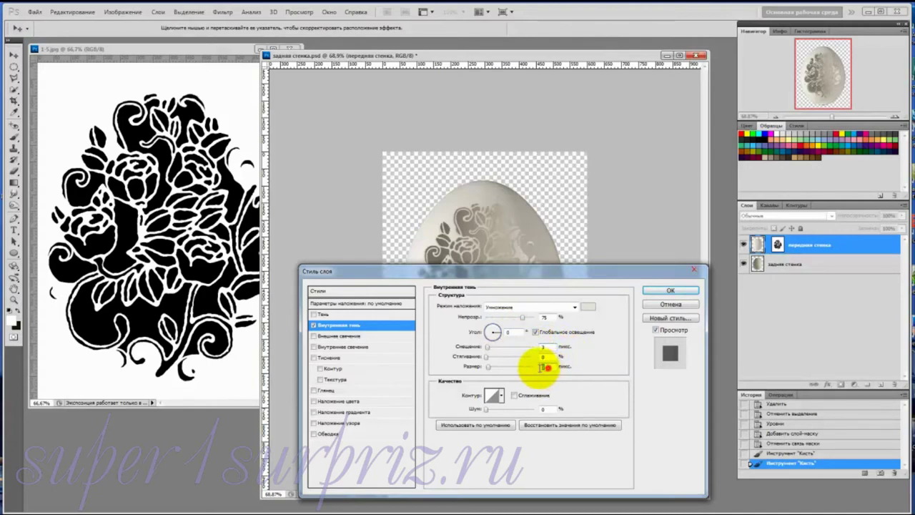
text(0)
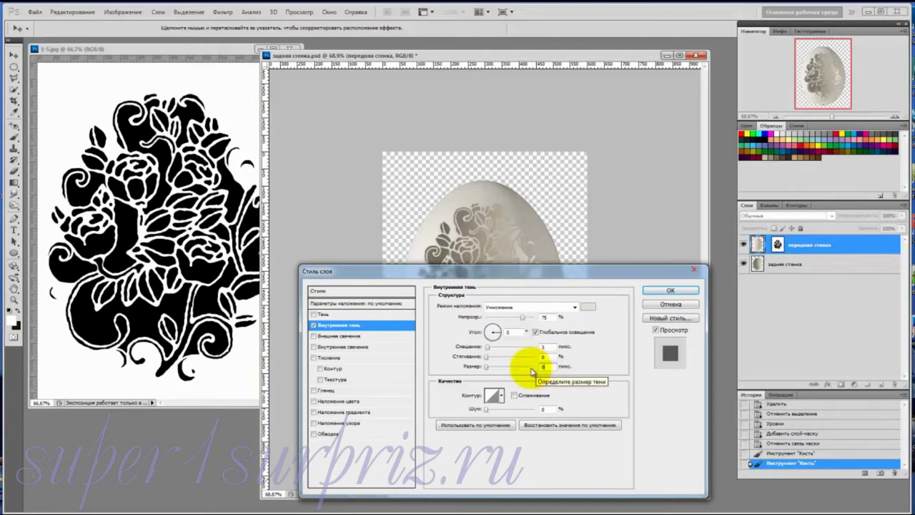
click(679, 285)
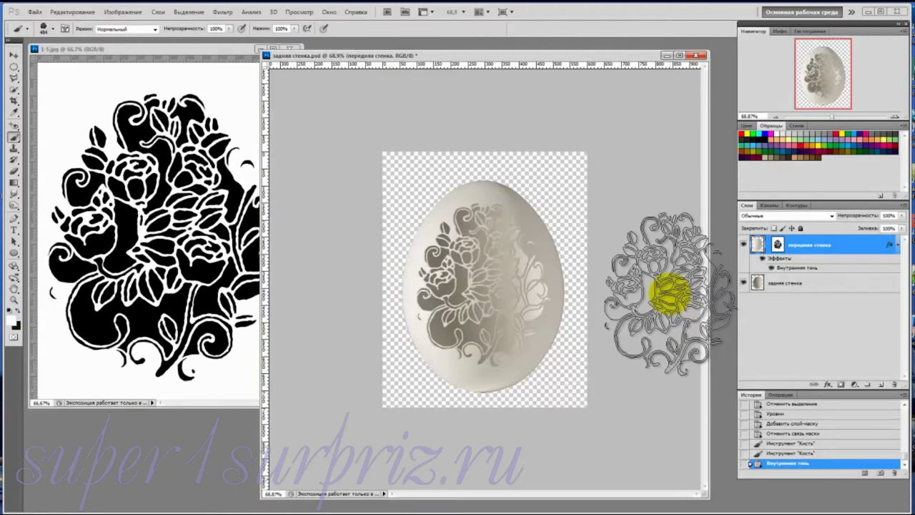
- Run the Displace filter on the передняя стенка layer's mask with horizontal and vertical scale 10, stretch to fit and repeated edge pixels
click(778, 244)
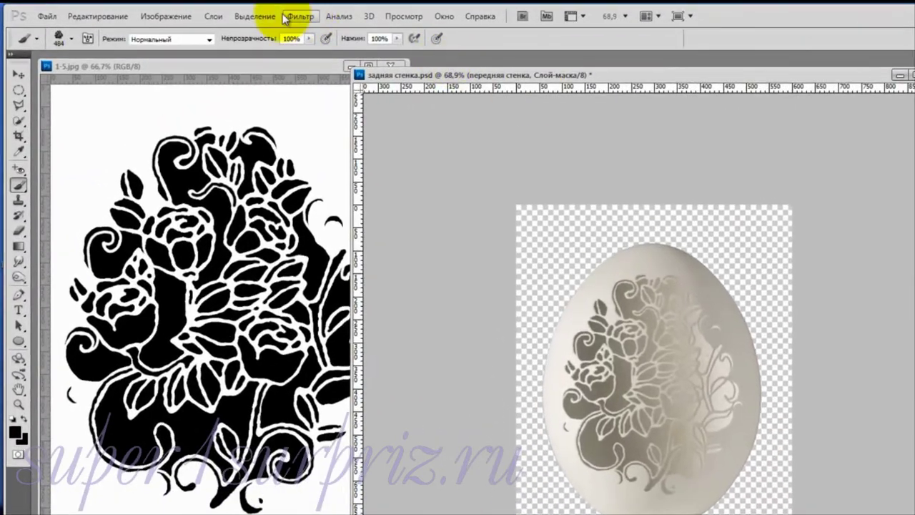
click(269, 15)
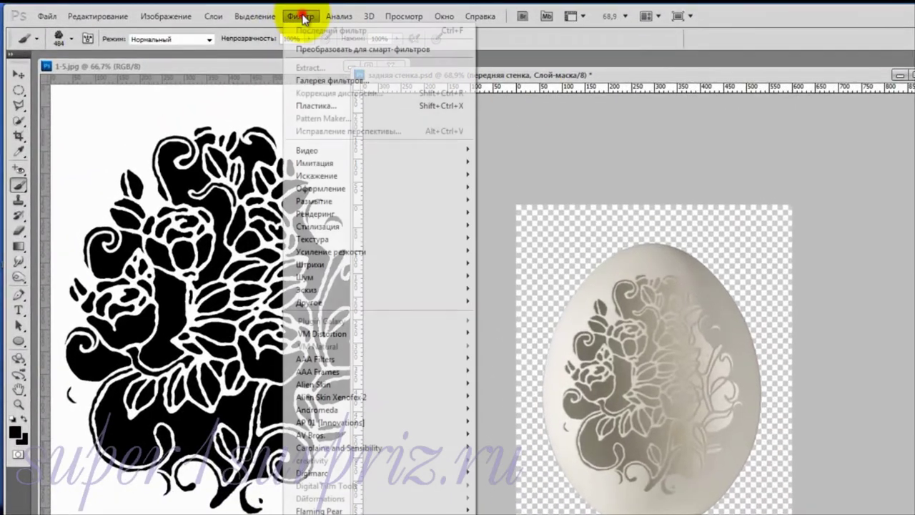
mouse_move(316, 178)
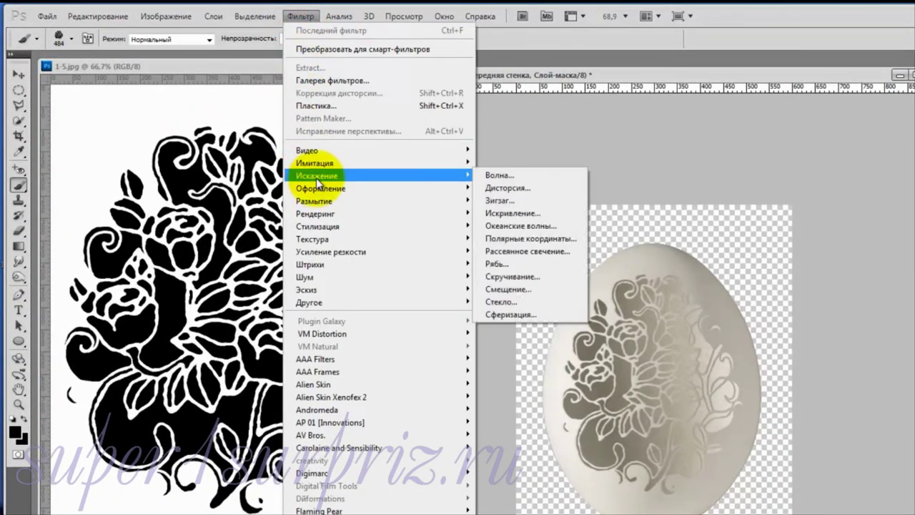
click(529, 288)
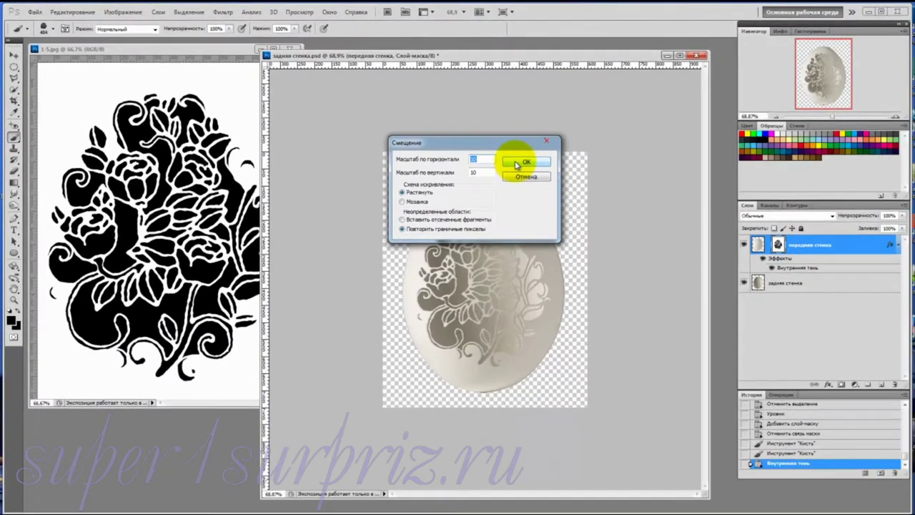
click(683, 213)
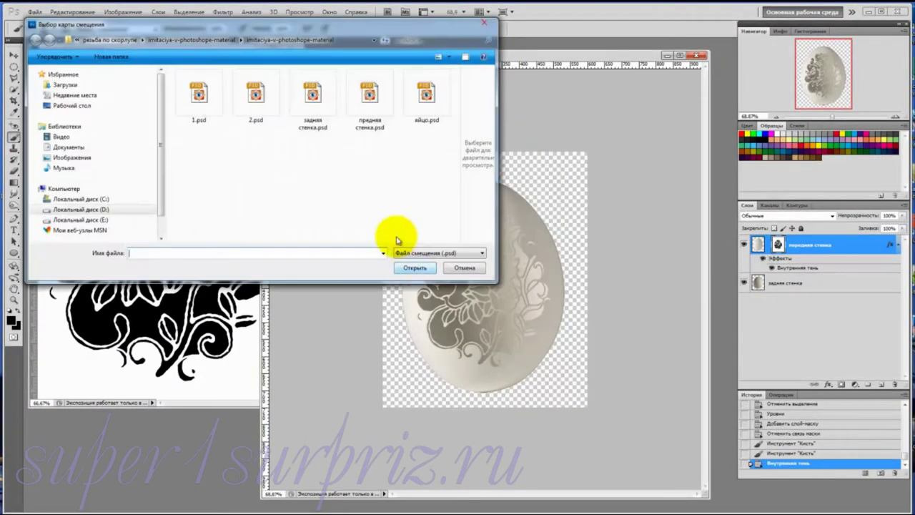
- Use предняя стенка.psd from the Easter egg lesson's supplementary materials folder on drive E as the displacement map
click(88, 221)
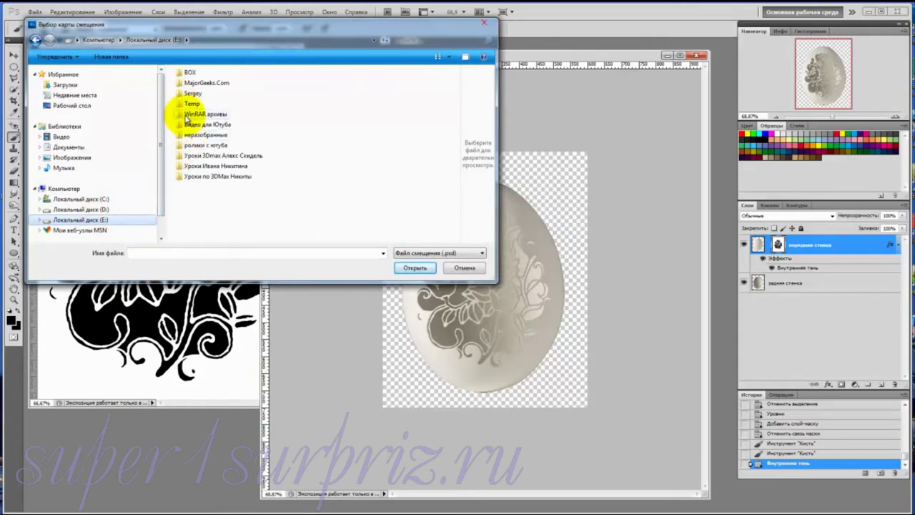
double_click(187, 113)
double_click(187, 111)
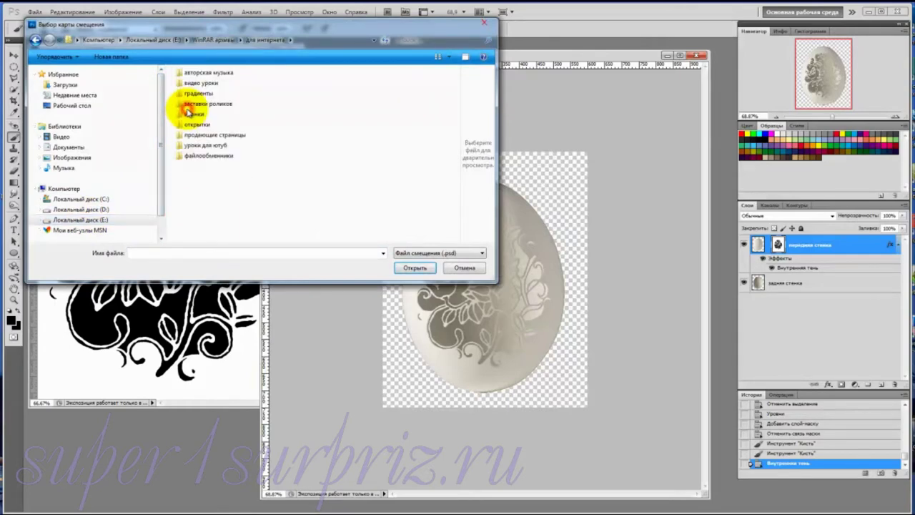
double_click(189, 155)
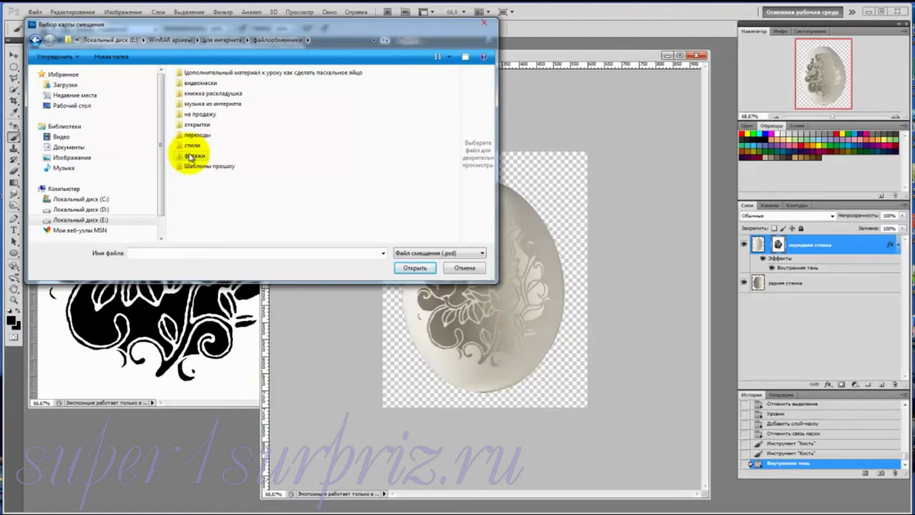
double_click(203, 73)
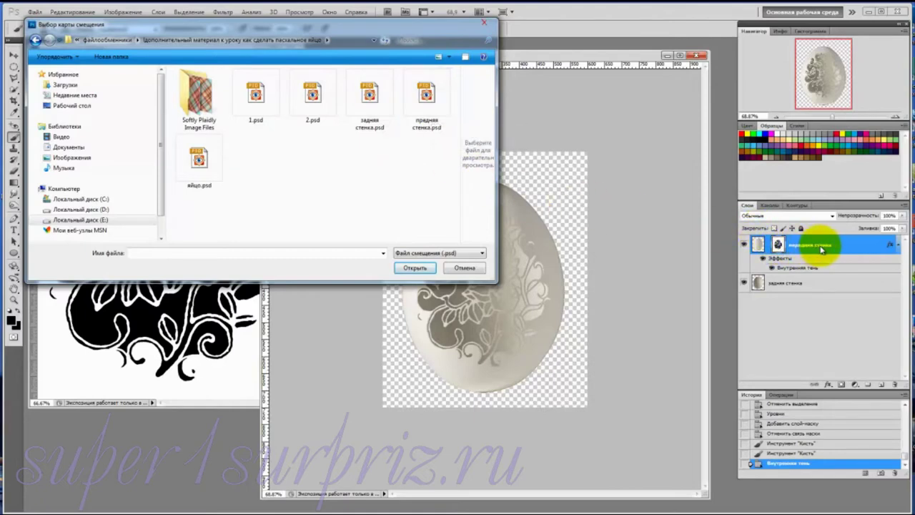
click(426, 97)
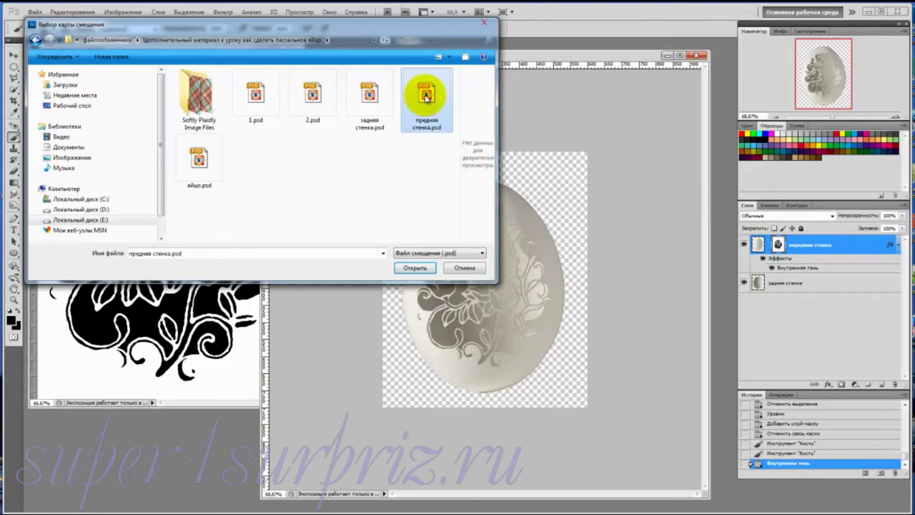
click(416, 268)
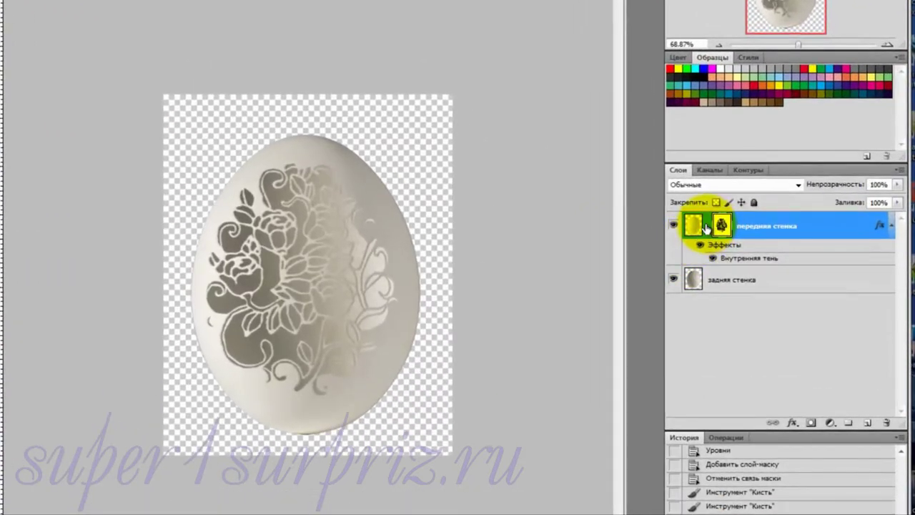
- Link the mask back to the передняя стенка layer and convert its inner shadow effect into a separate layer
click(705, 226)
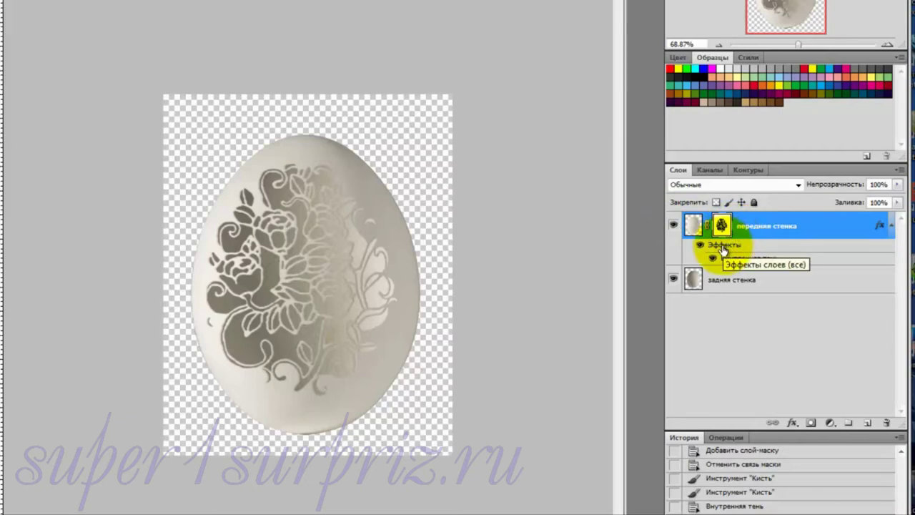
right_click(724, 248)
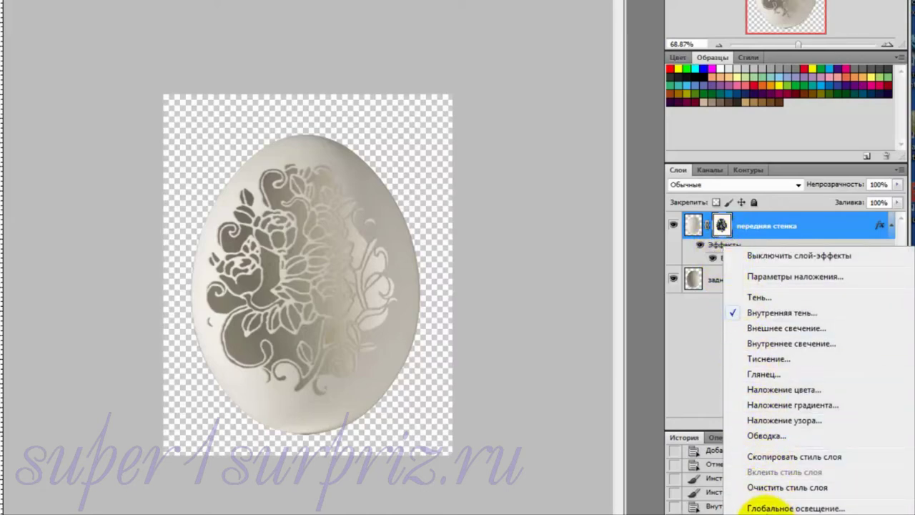
click(768, 510)
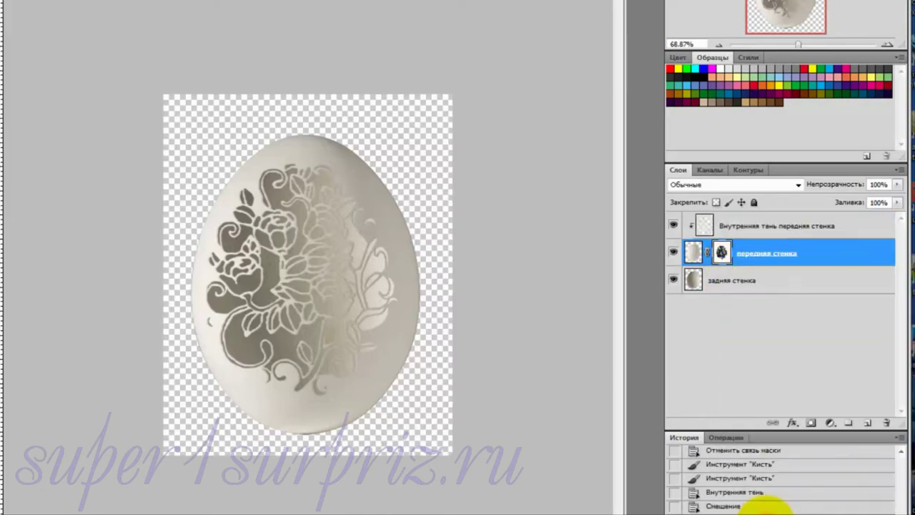
- Add a mask to the inner shadow layer and fill it with a black-to-white gradient from the egg's right edge to its left edge
click(735, 226)
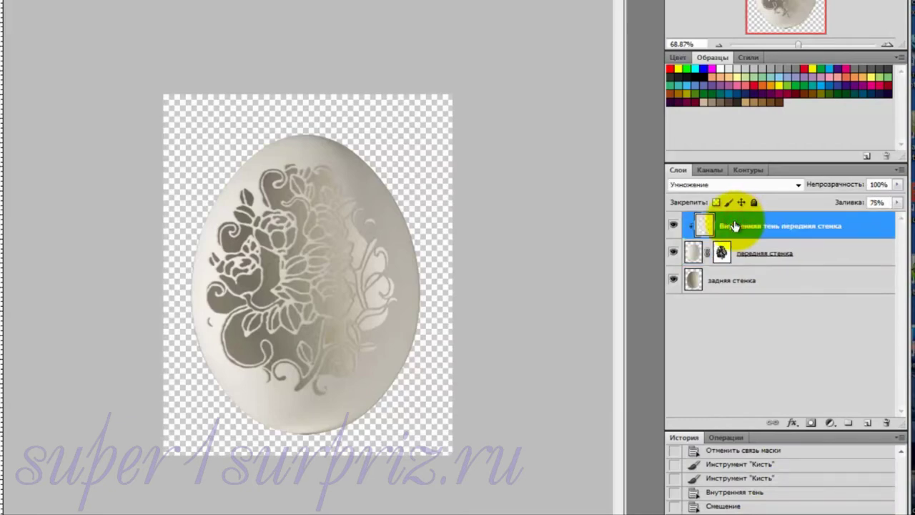
click(812, 424)
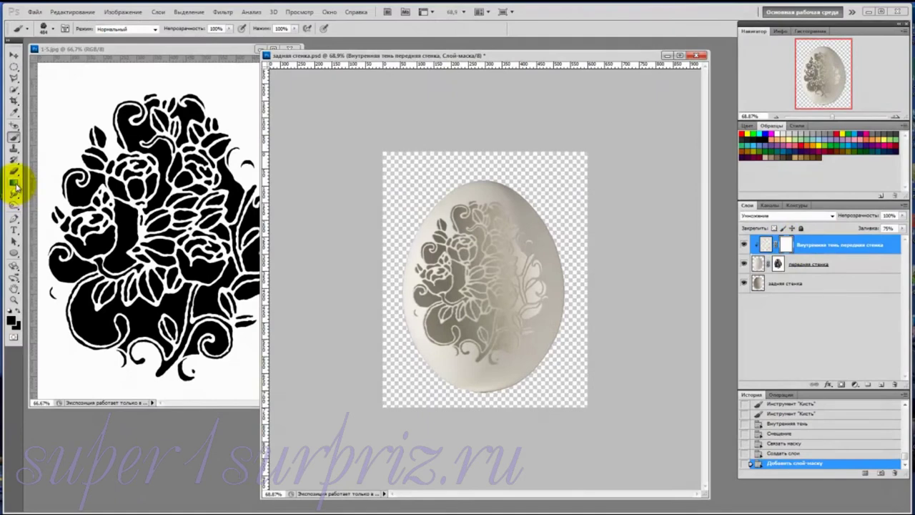
click(14, 183)
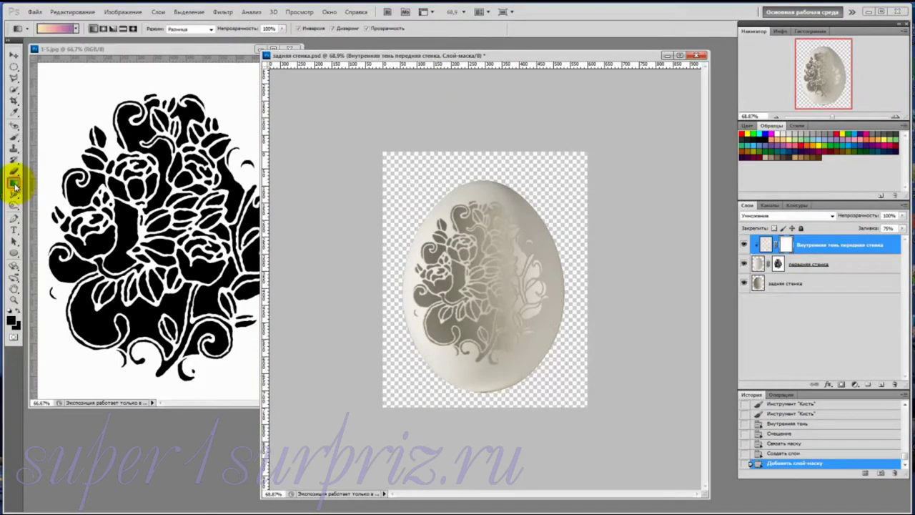
click(76, 29)
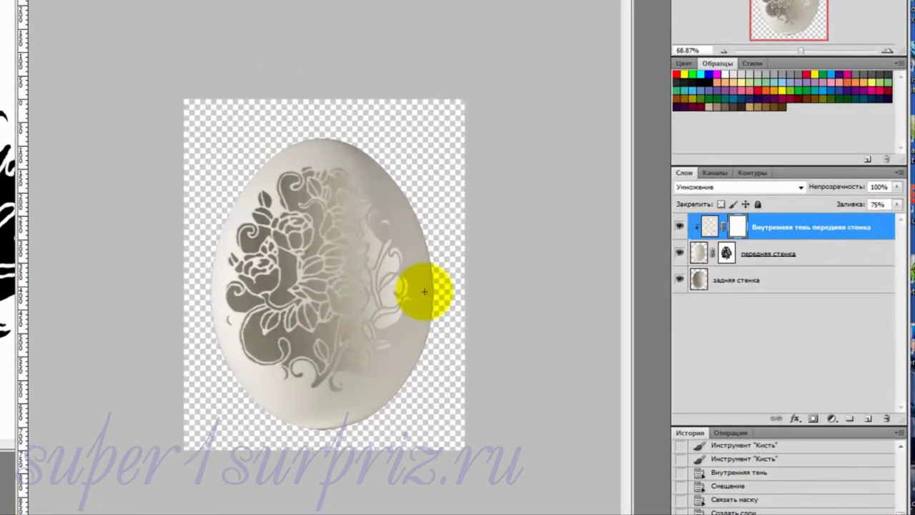
drag(424, 290, 213, 291)
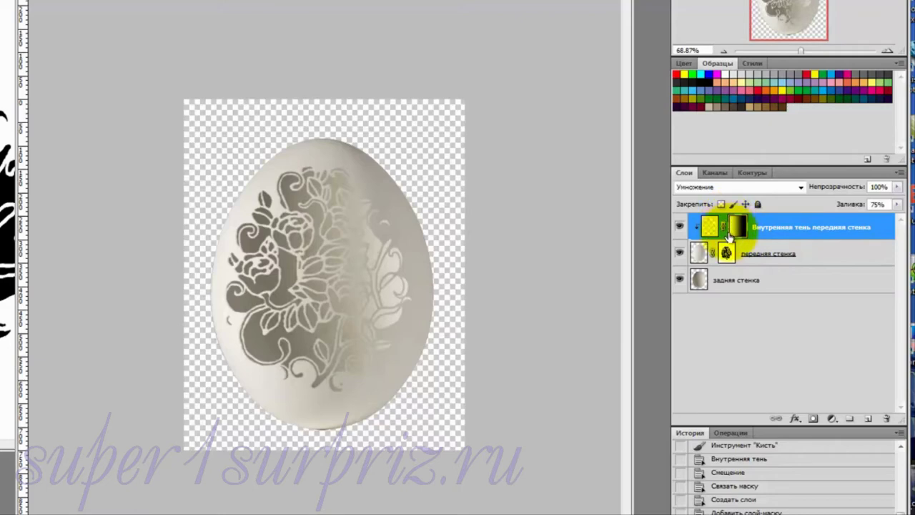
- Add an inner shadow effect to the передняя стенка layer, with its colour sampled from the egg's upper surface (c9c5ba)
click(748, 251)
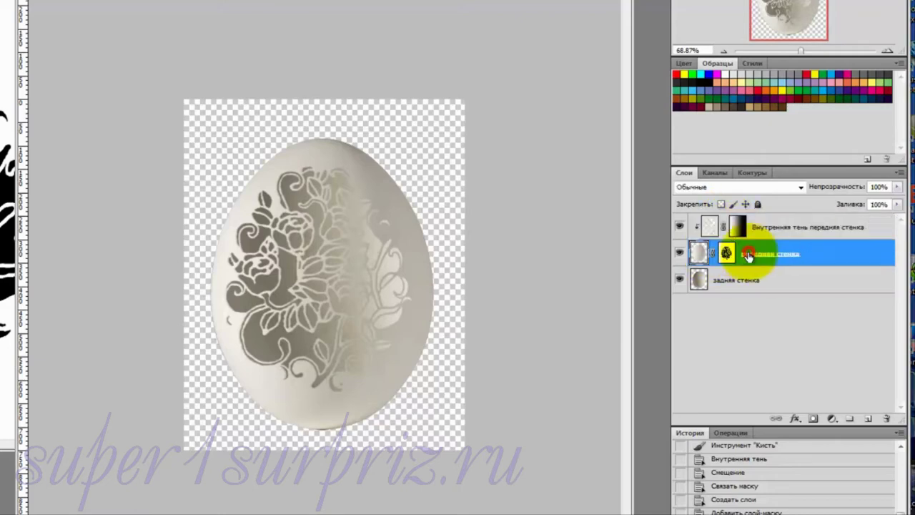
right_click(697, 253)
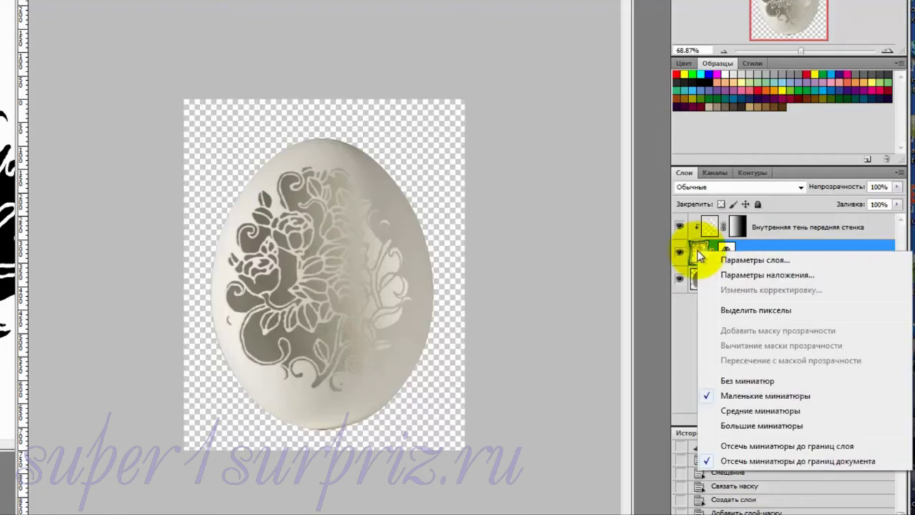
click(731, 275)
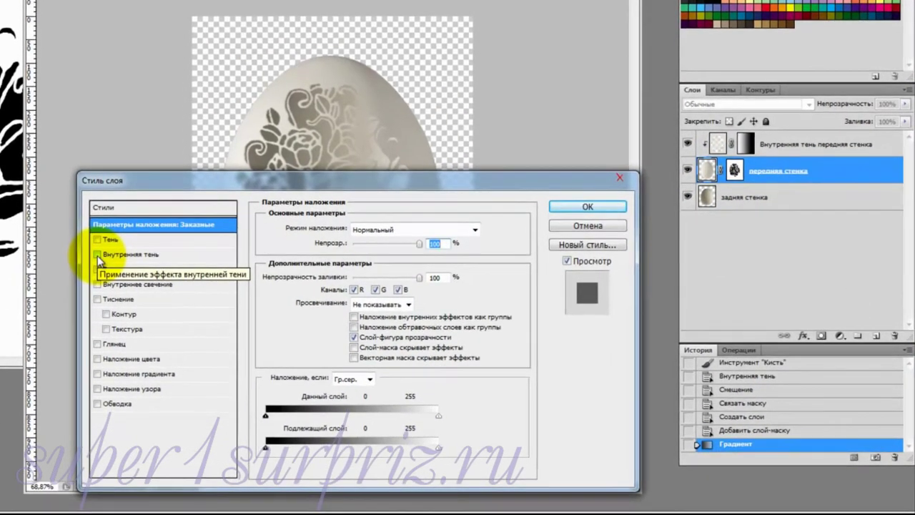
click(97, 255)
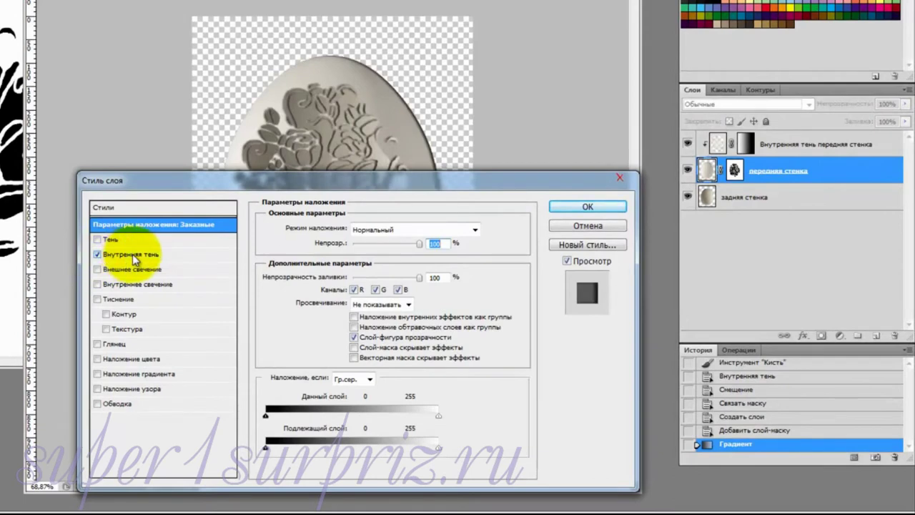
click(132, 255)
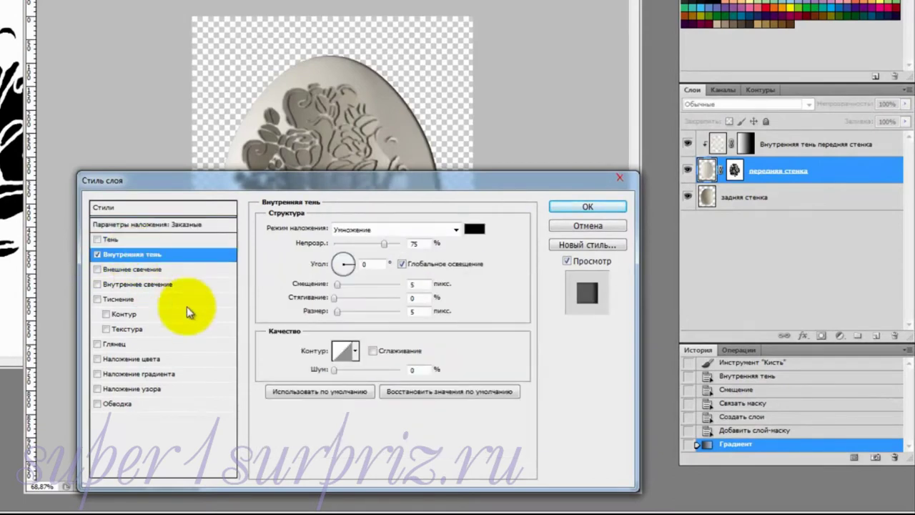
click(474, 230)
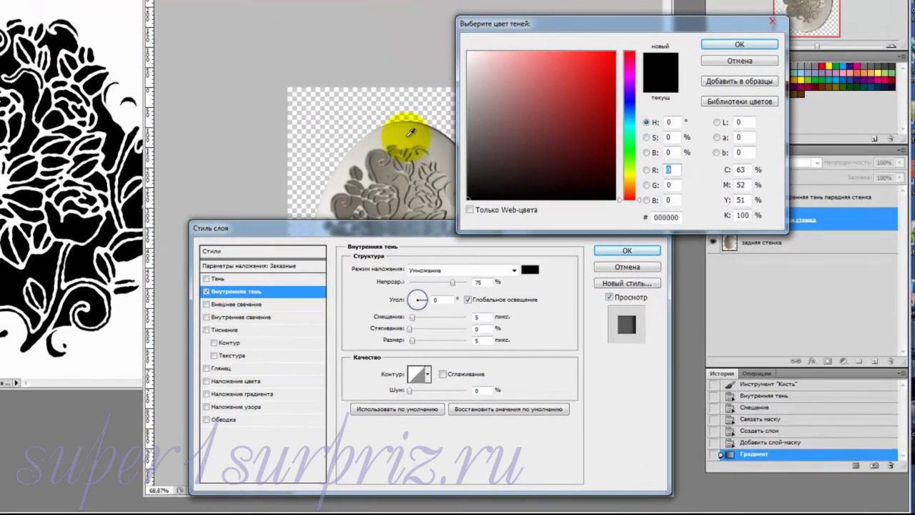
click(404, 140)
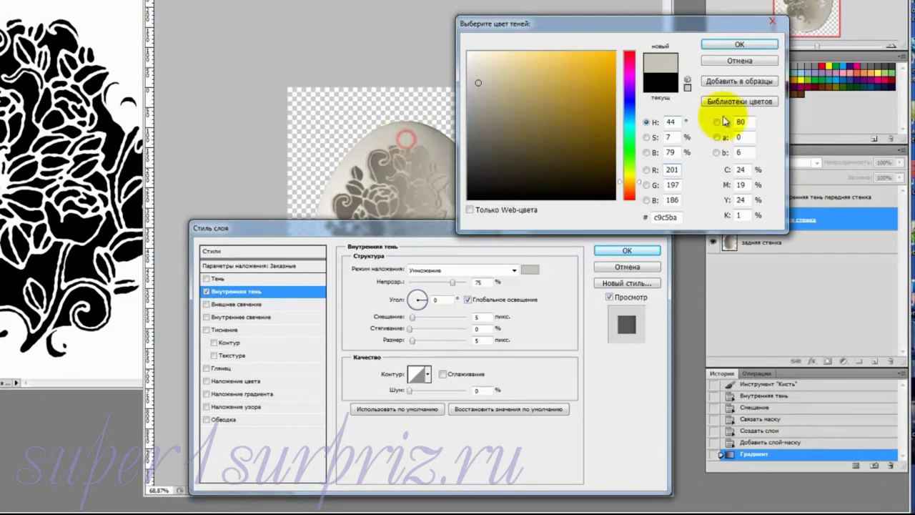
click(730, 47)
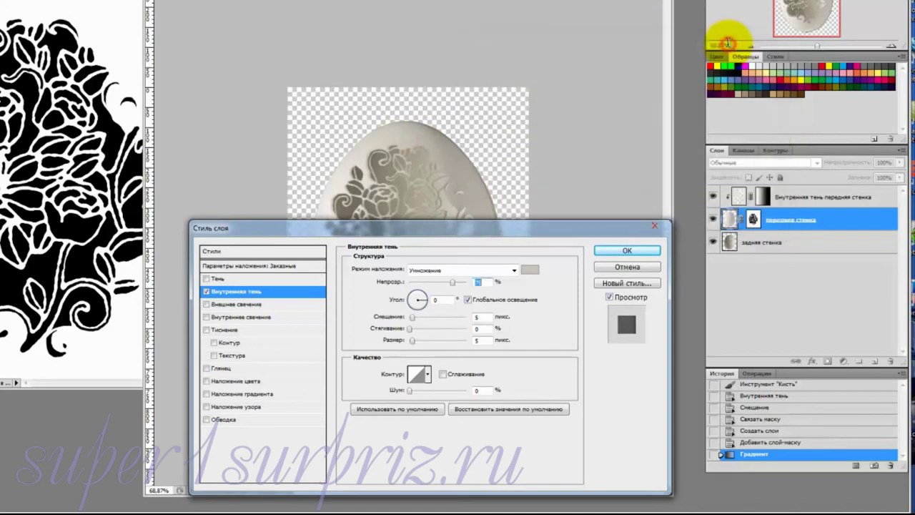
- Set the inner shadow to 100% opacity, 180° angle, 2 px distance and 0 px size, and apply the layer style
click(477, 282)
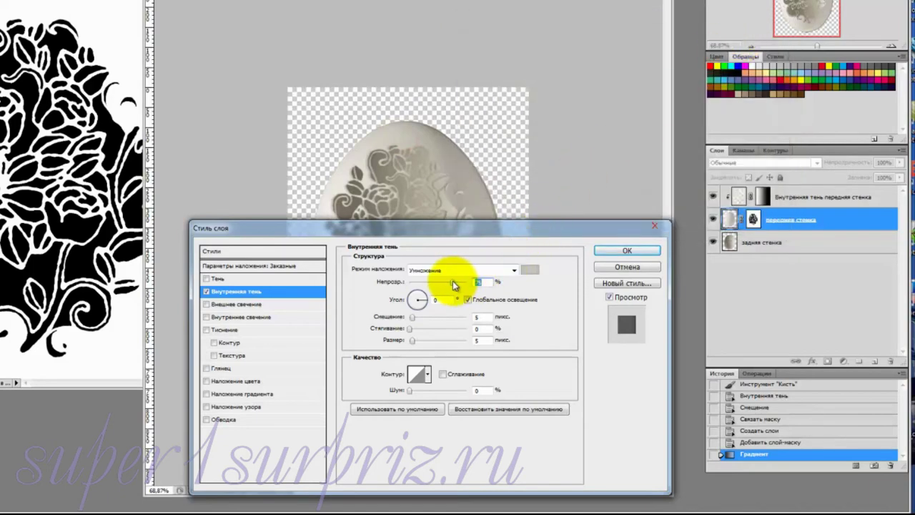
drag(453, 284, 474, 271)
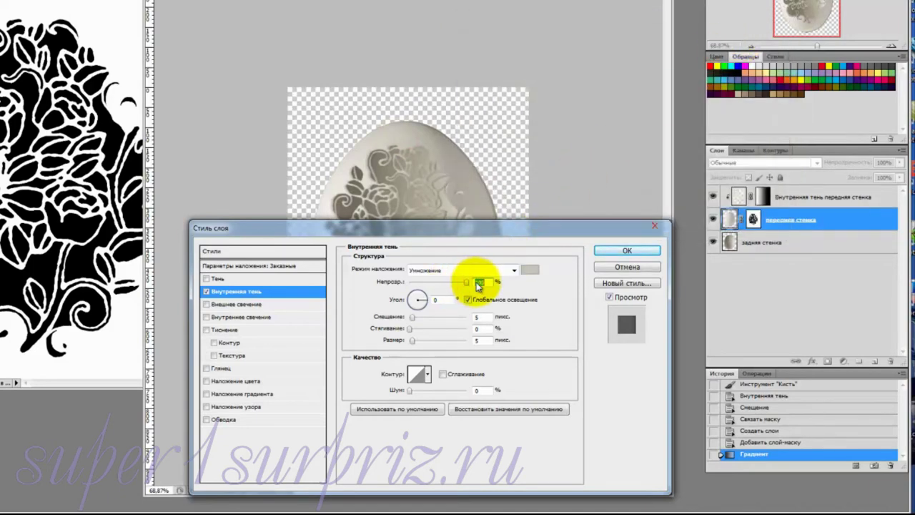
double_click(441, 301)
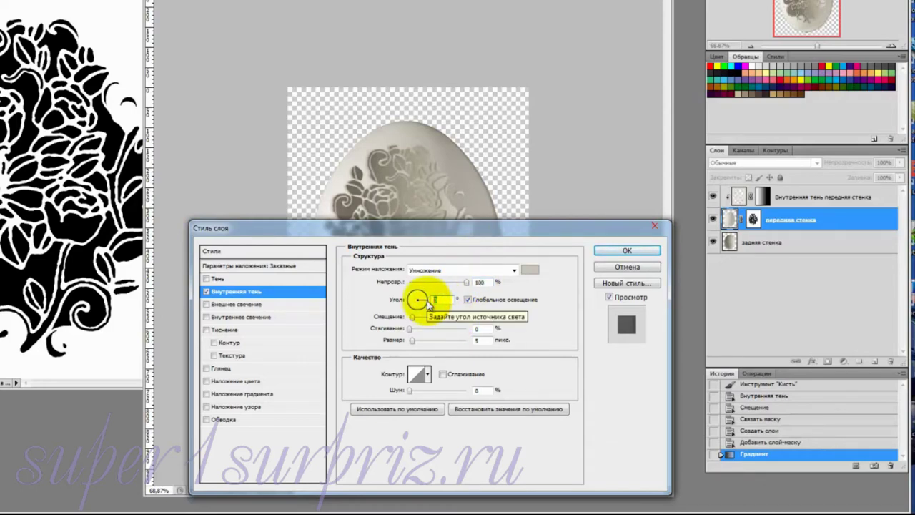
text(180)
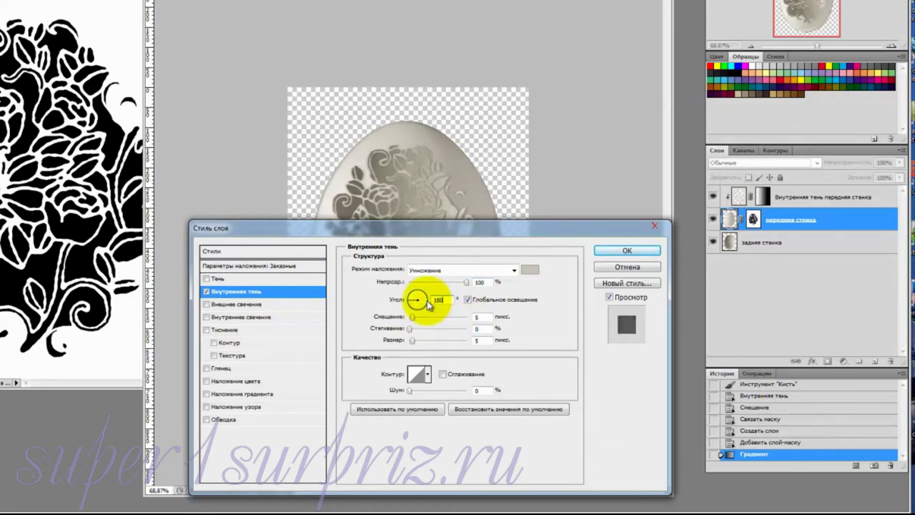
click(478, 317)
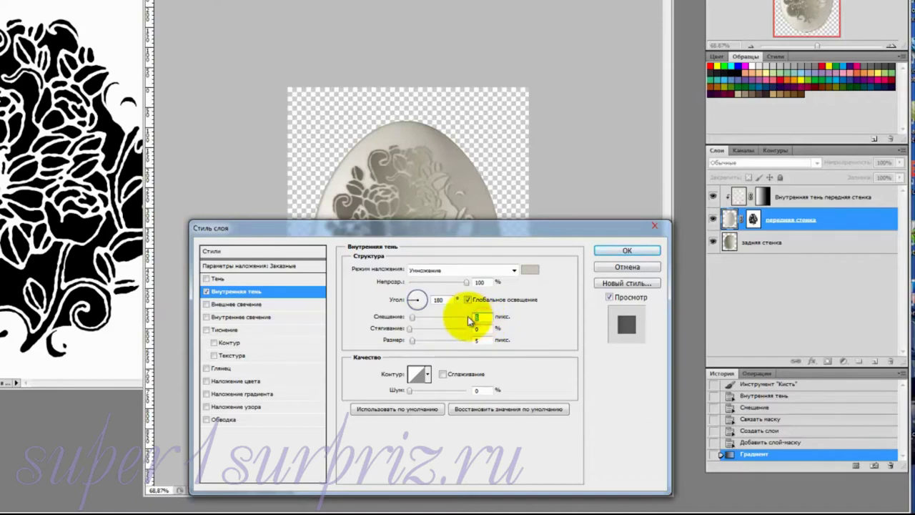
text(2)
click(478, 340)
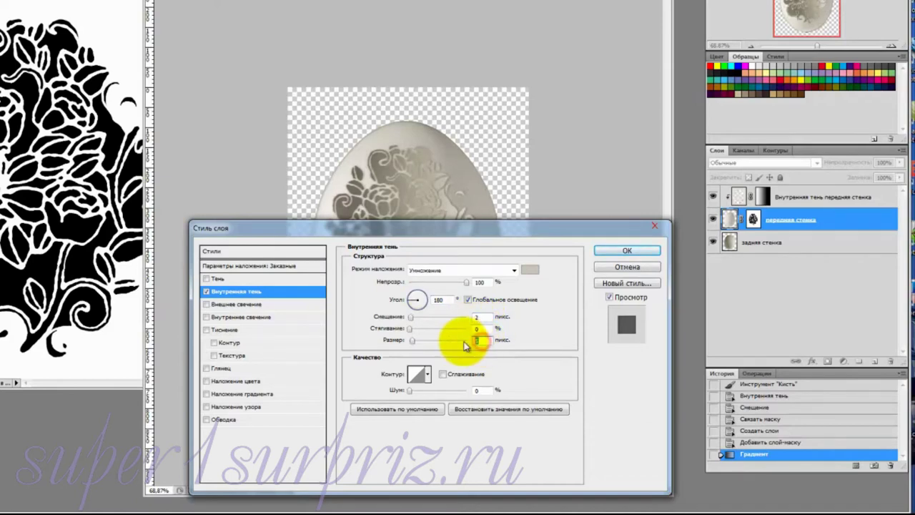
text(0)
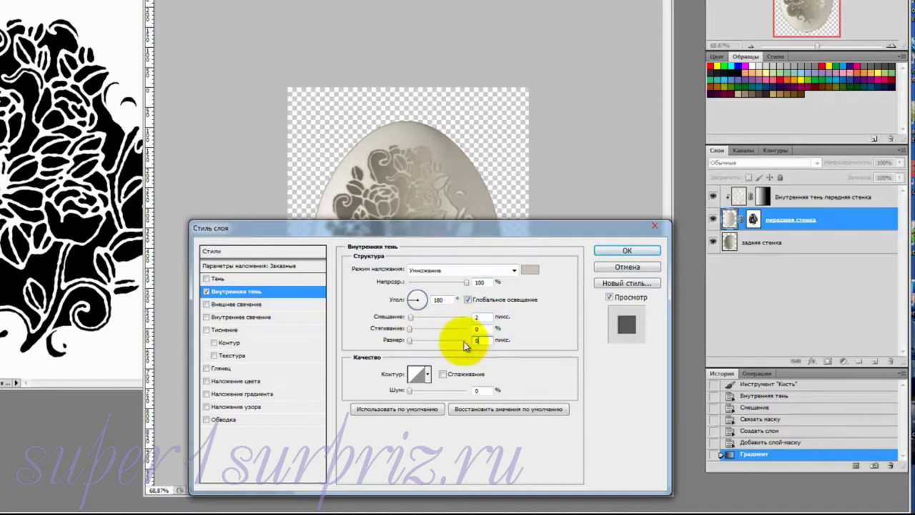
click(610, 251)
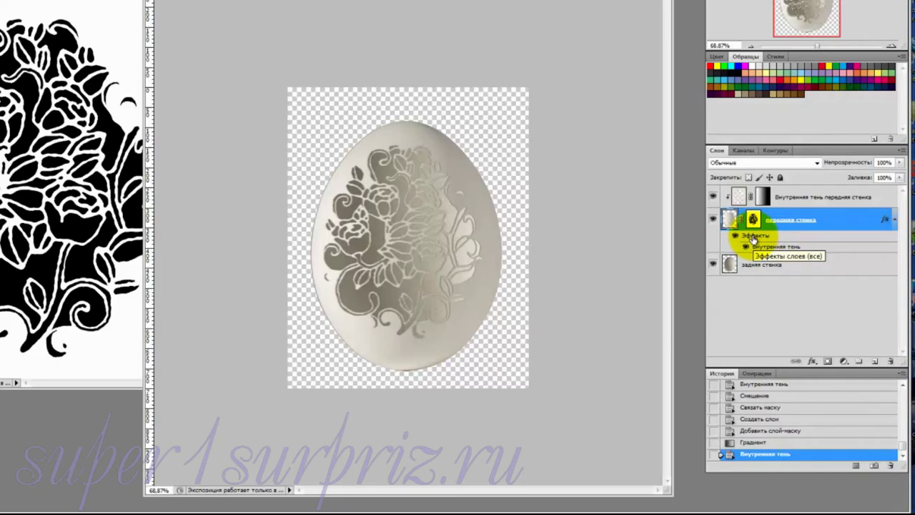
- Convert the inner shadow effect into a separate layer and give it an inverted copy of the upper shadow layer's gradient mask
right_click(753, 238)
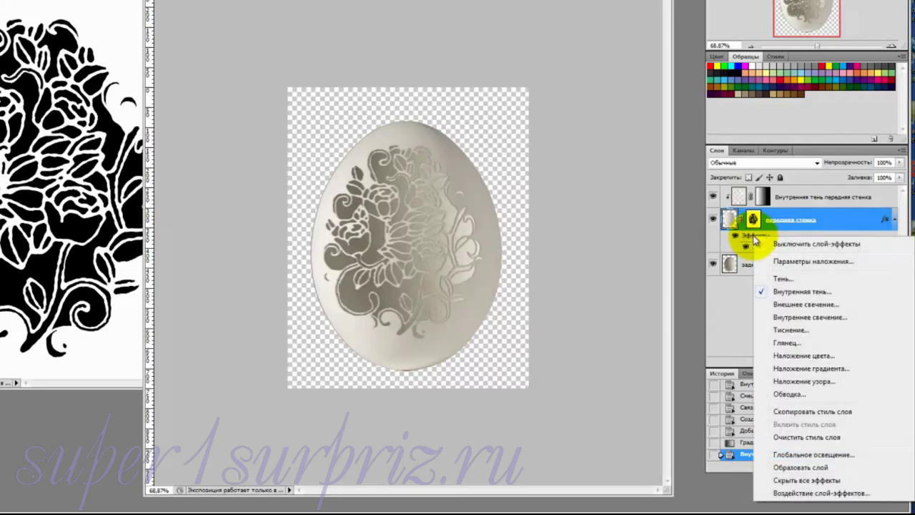
click(790, 468)
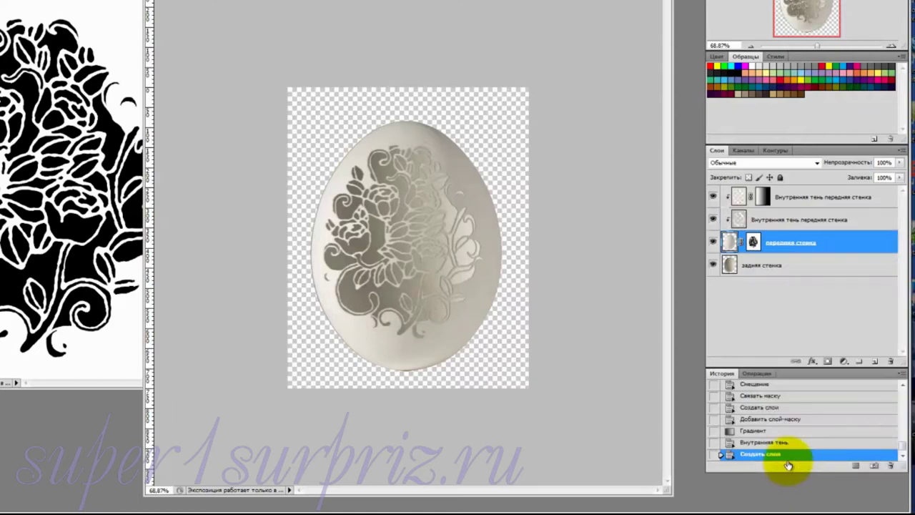
click(763, 195)
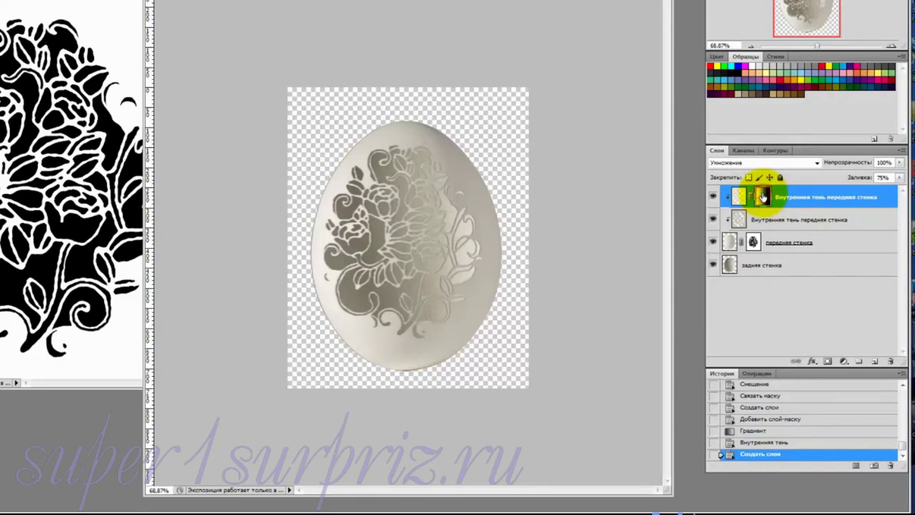
drag(763, 196, 763, 223)
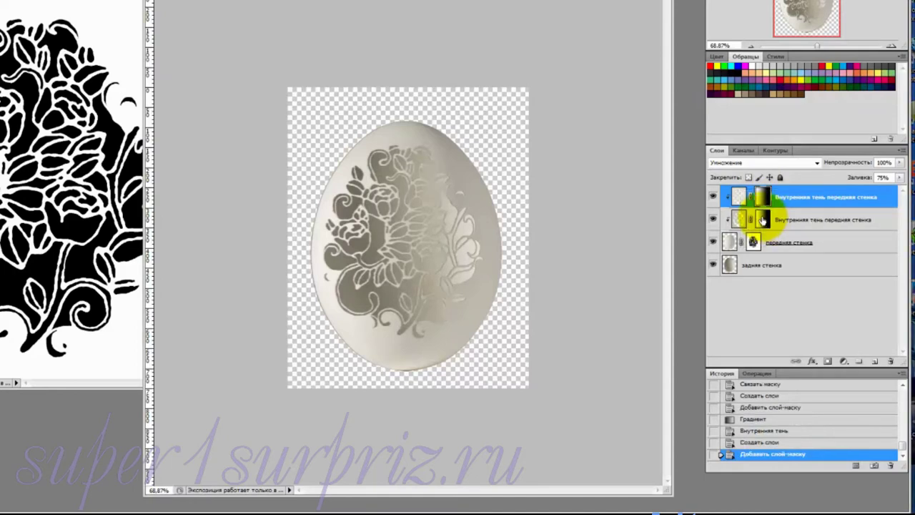
click(763, 220)
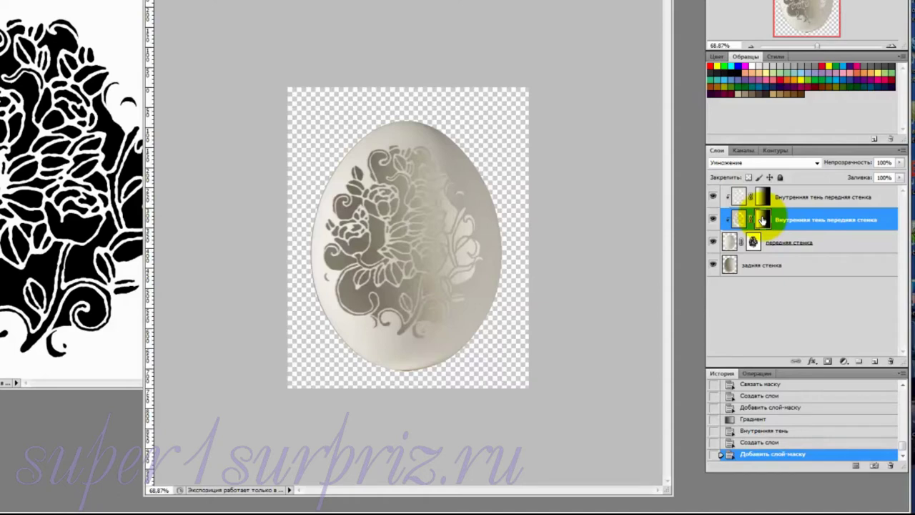
key(ctrl+i)
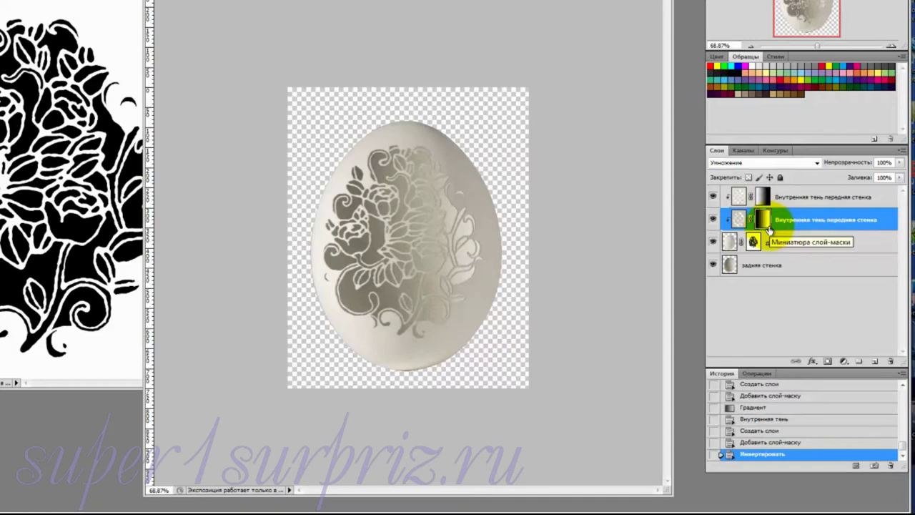
- Check the openwork without the задняя стенка layer, then merge both inner shadow layers with the передняя стенка layer
click(714, 266)
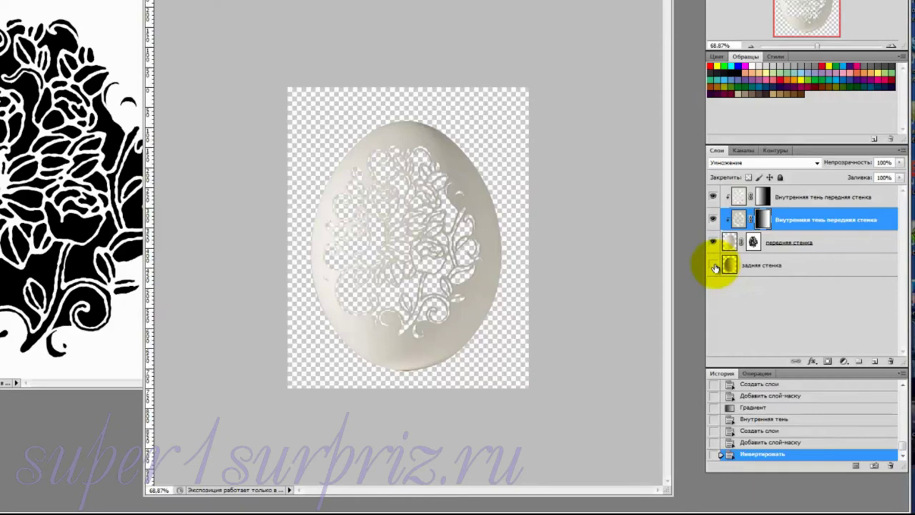
click(714, 266)
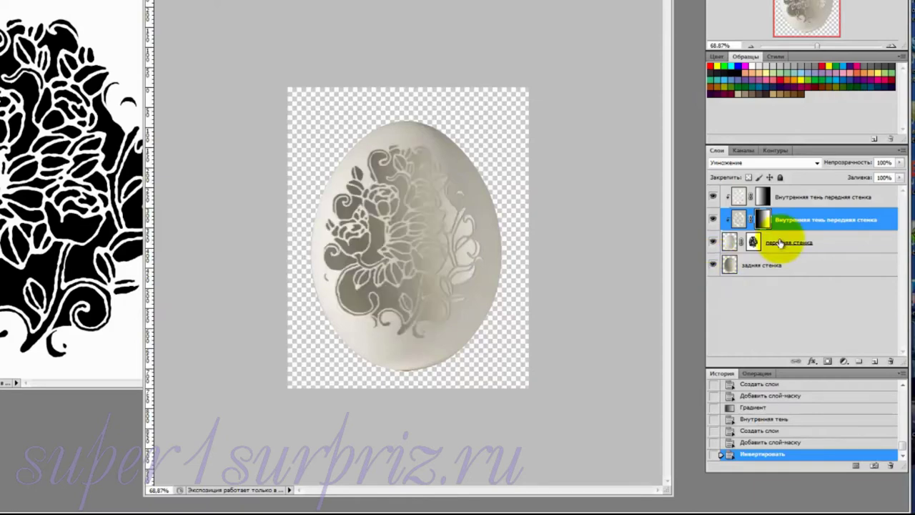
click(781, 244)
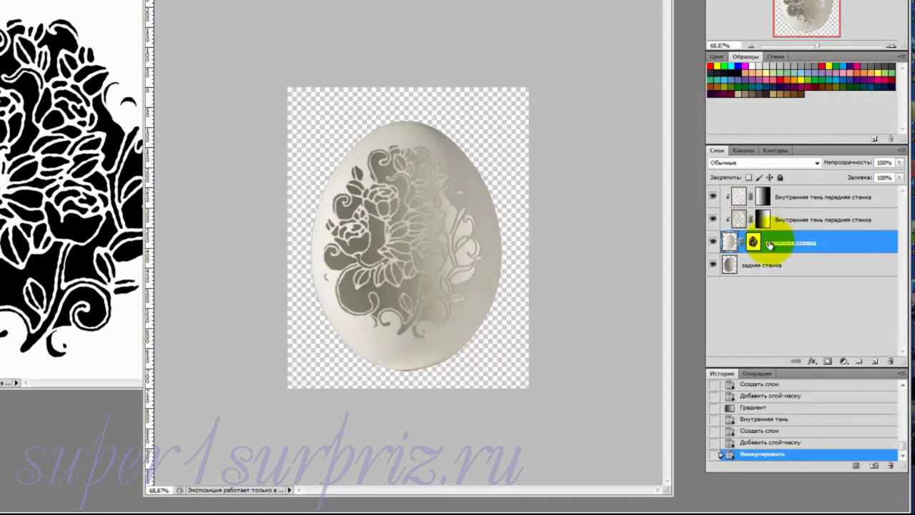
shift+click(795, 197)
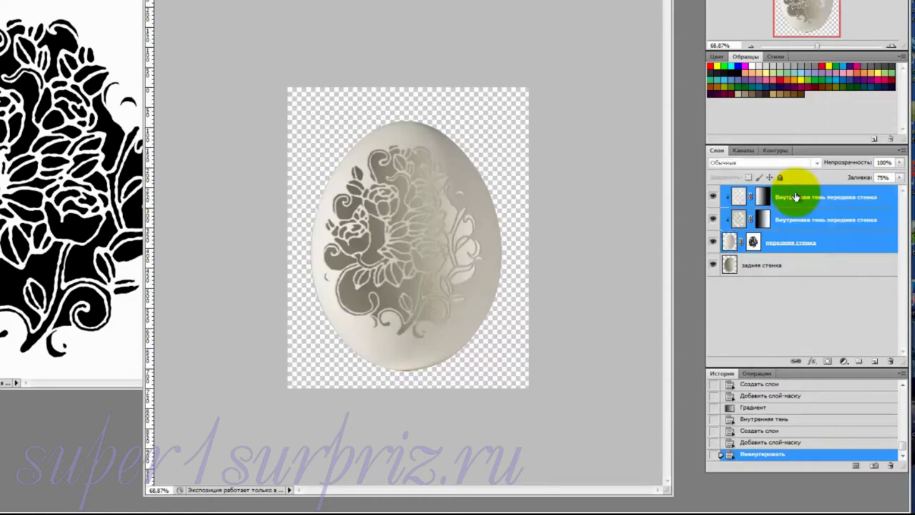
right_click(793, 238)
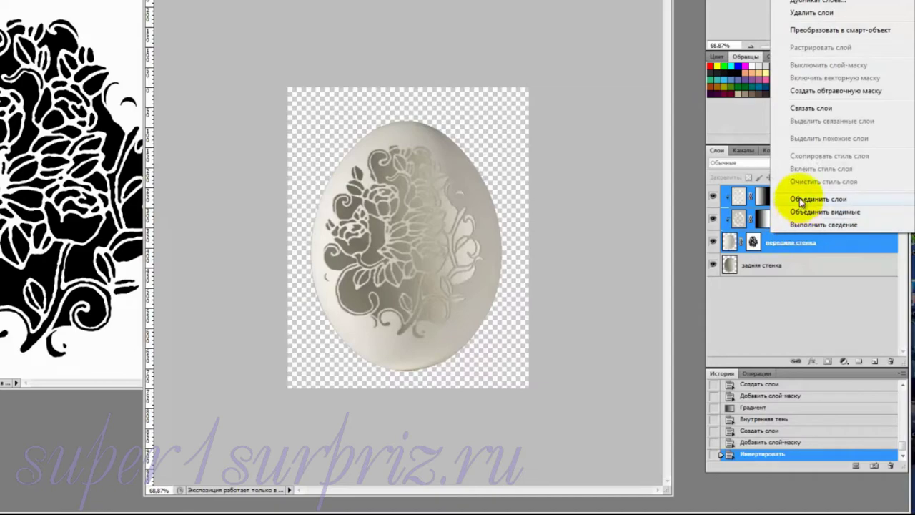
click(801, 201)
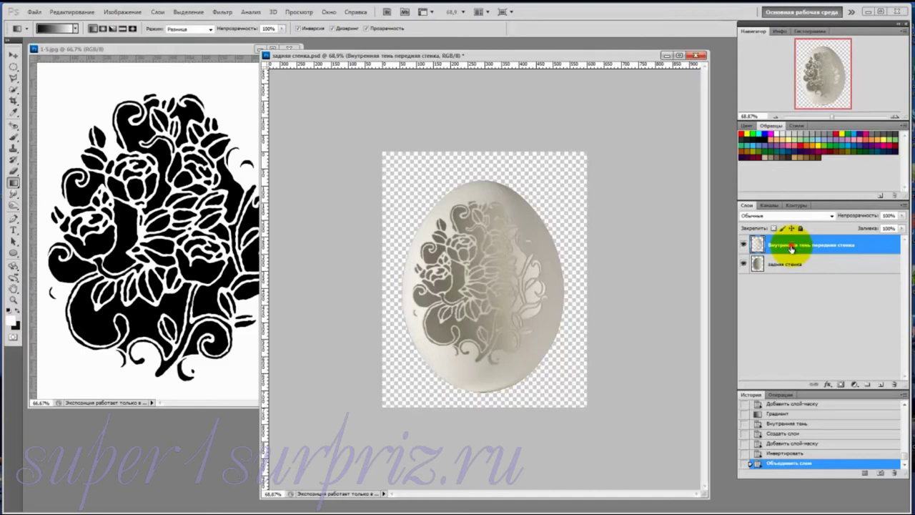
- Rename the merged layer as передняя стенка
double_click(791, 245)
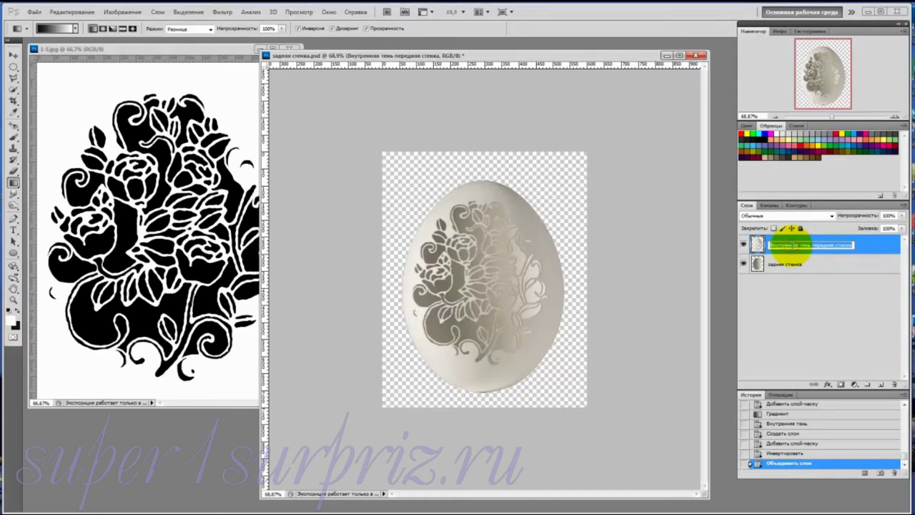
click(811, 244)
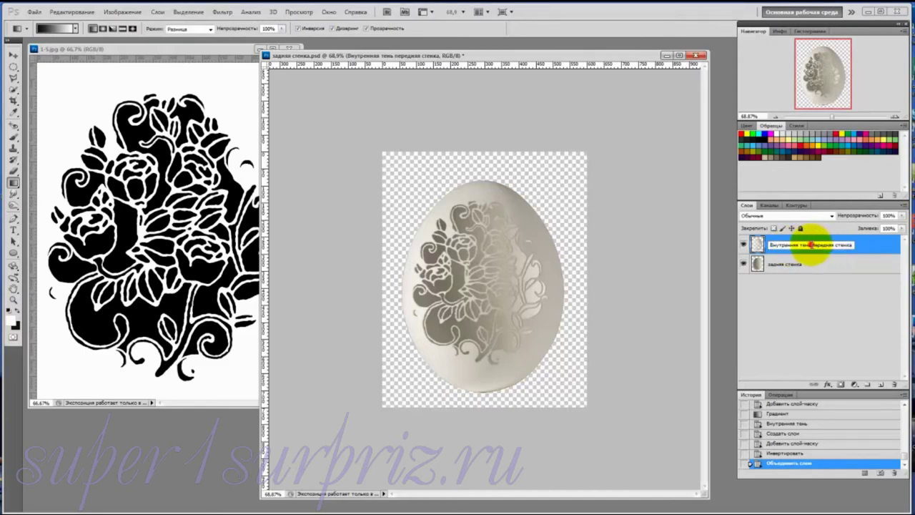
drag(811, 245, 763, 246)
key(BackSpace)
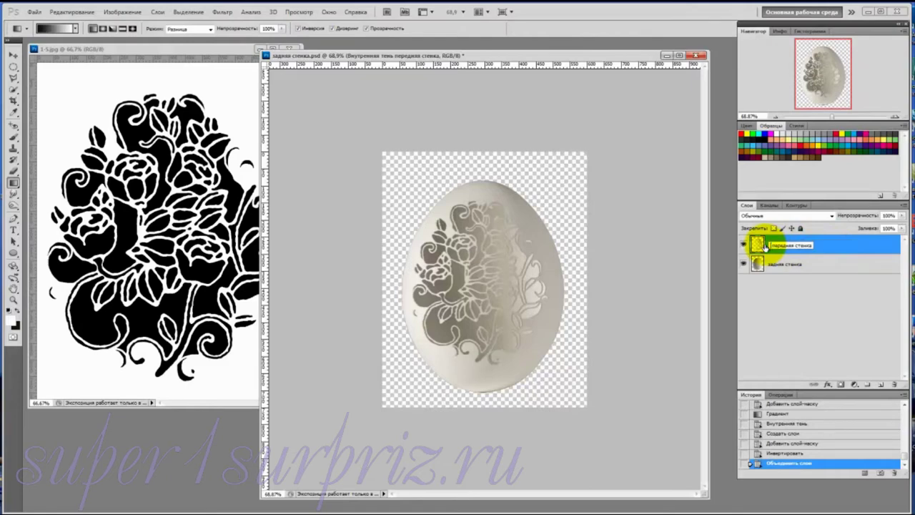
key(Return)
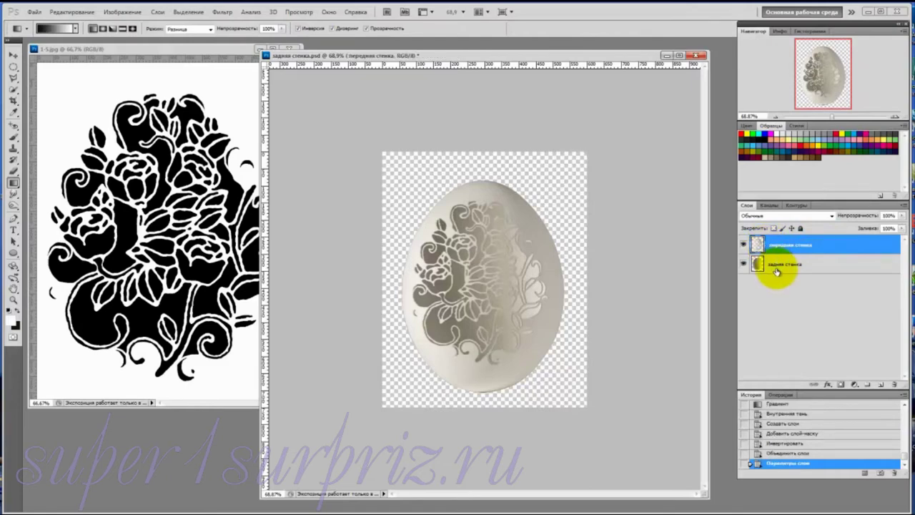
- Hide the передняя стенка layer and add a layer mask to the задняя стенка layer
click(777, 264)
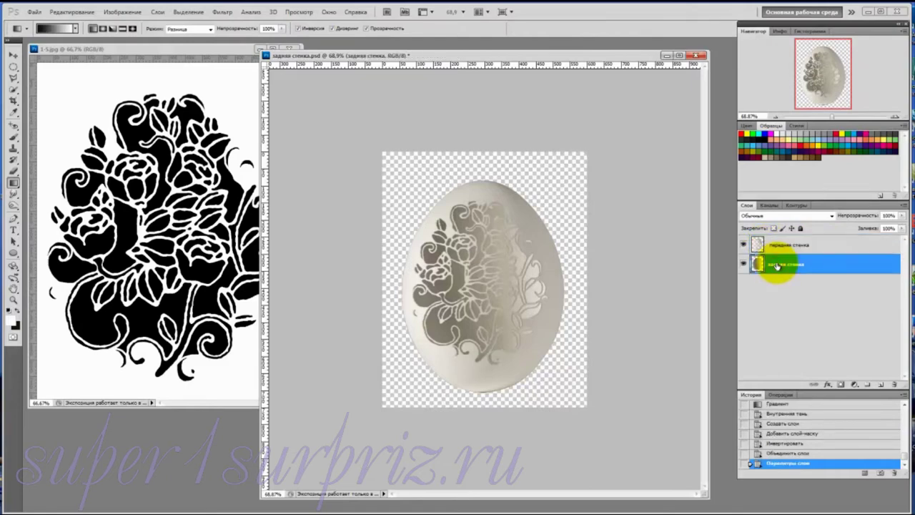
click(744, 245)
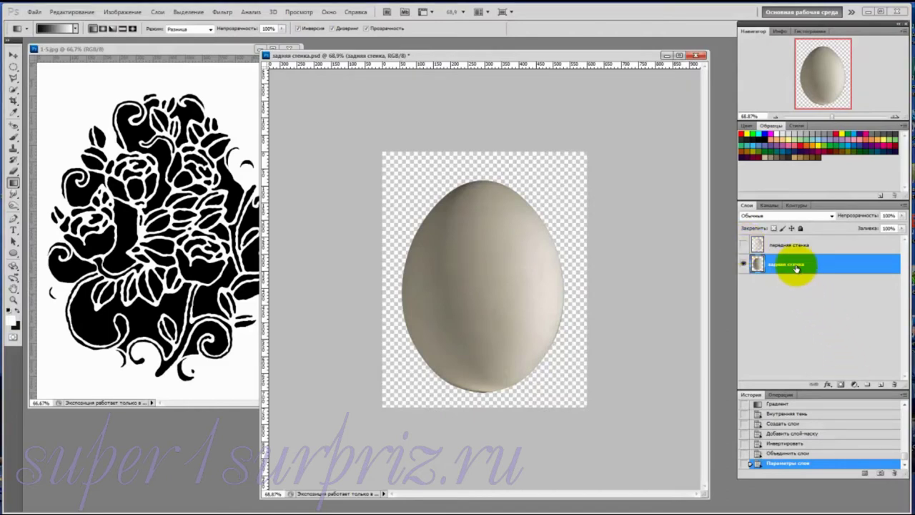
click(842, 385)
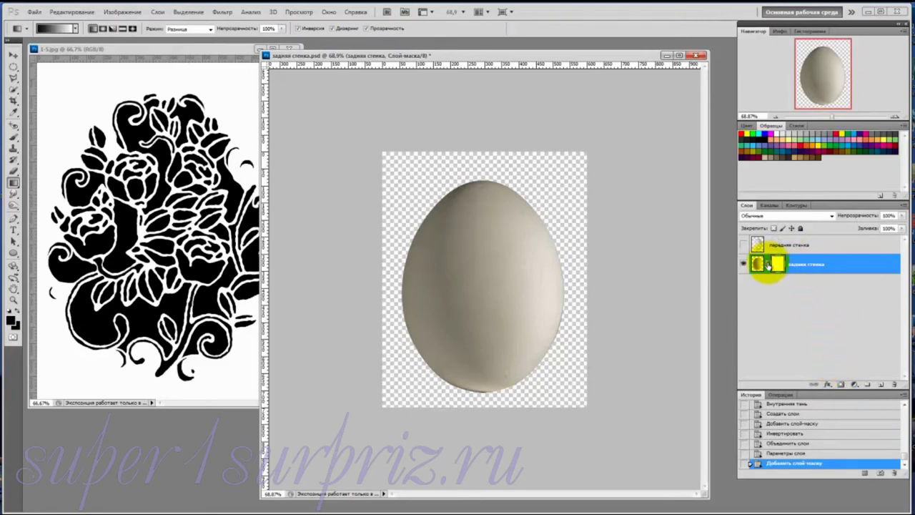
- Unlink the задняя стенка layer's mask and stamp the ornament brush, flipped horizontally, in black on the mask at the egg's middle
click(768, 264)
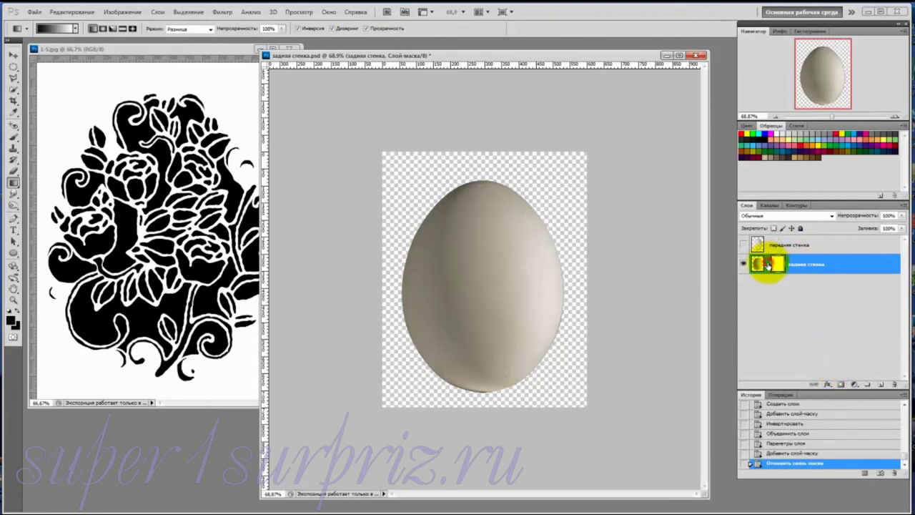
click(12, 139)
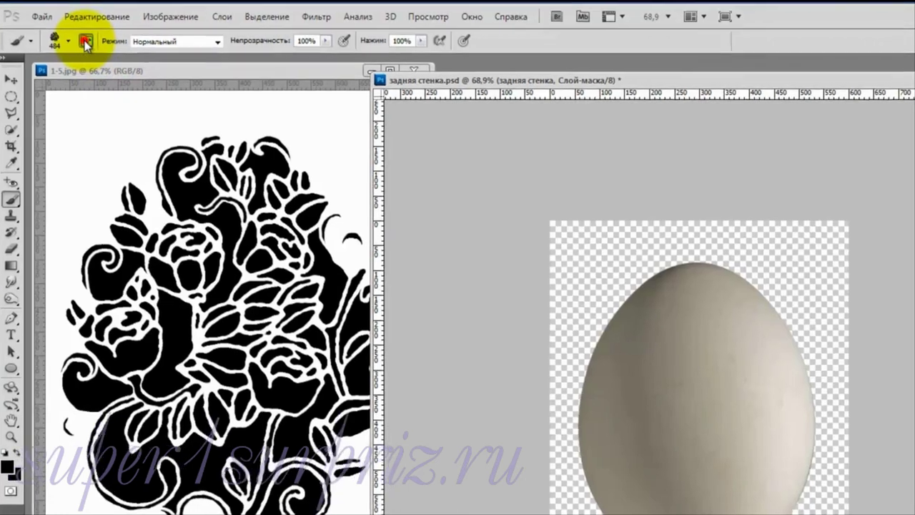
click(94, 46)
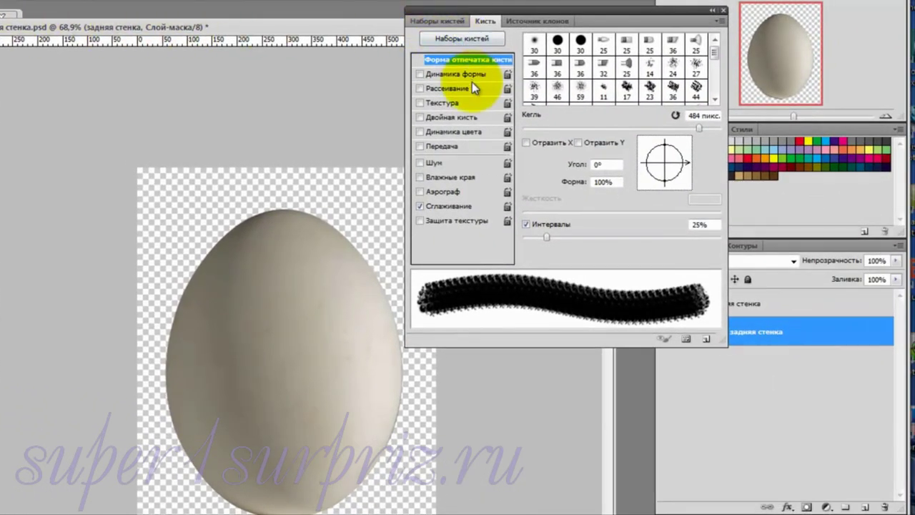
click(527, 143)
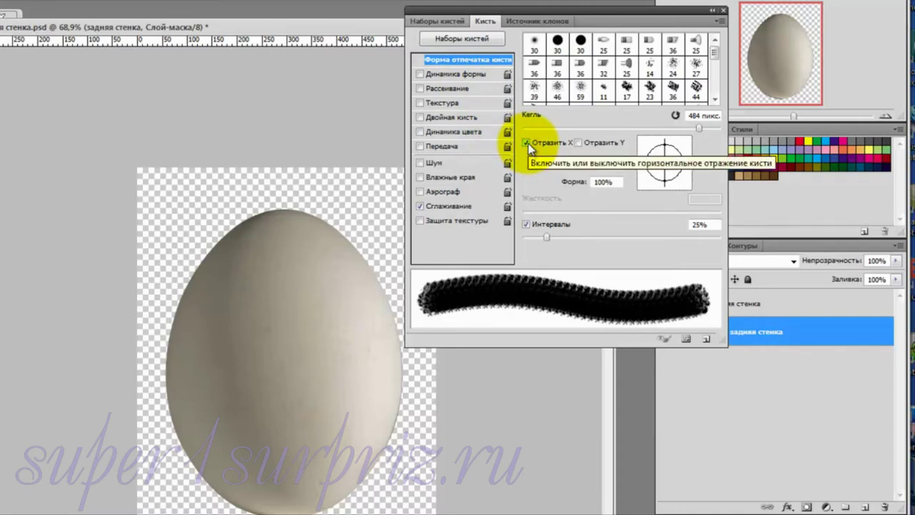
click(722, 10)
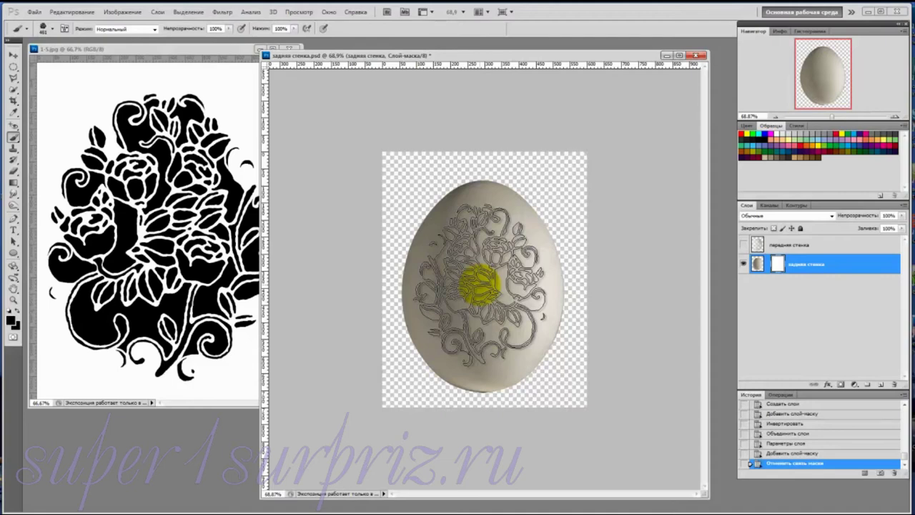
click(478, 283)
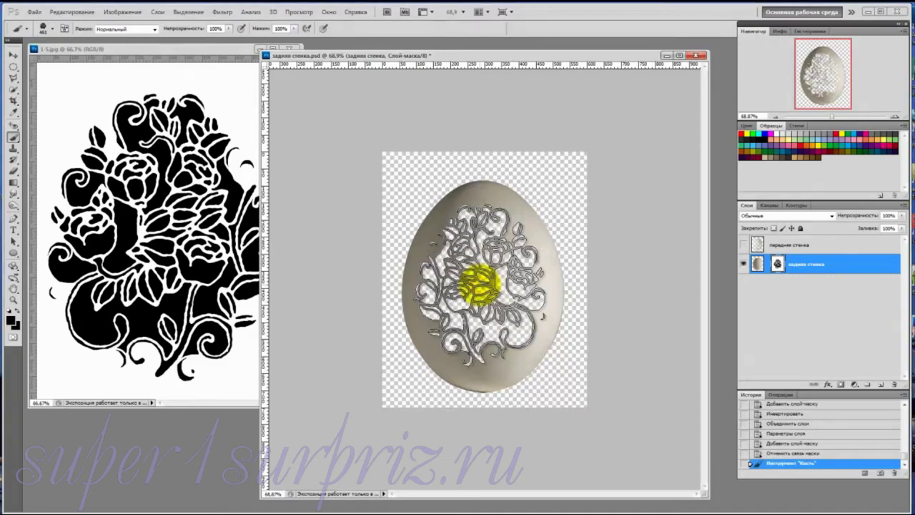
- Add an inner shadow to the задняя стенка layer with the colour #7c7668 sampled from the egg's upper-left shell
click(758, 263)
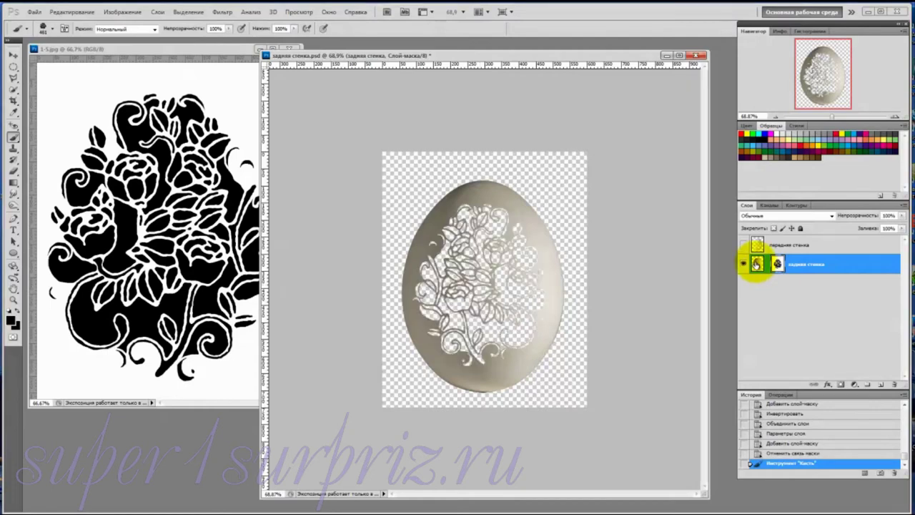
click(756, 264)
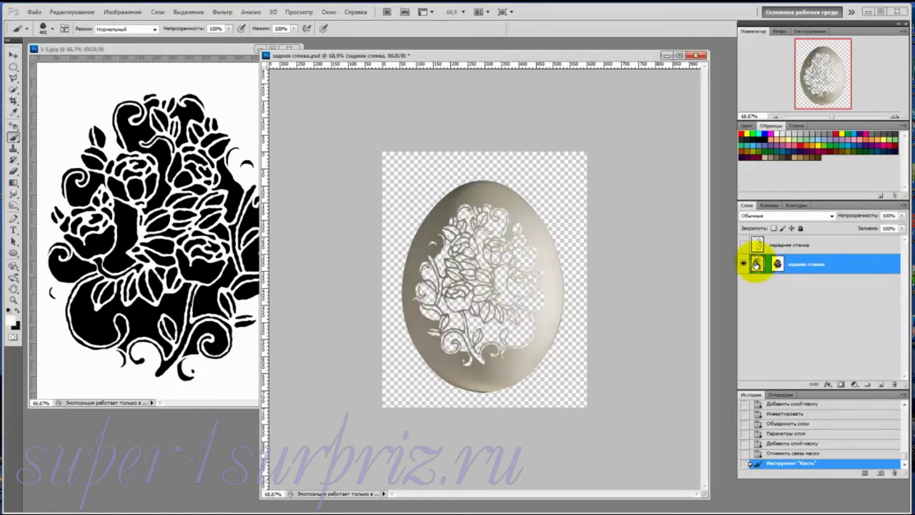
right_click(756, 264)
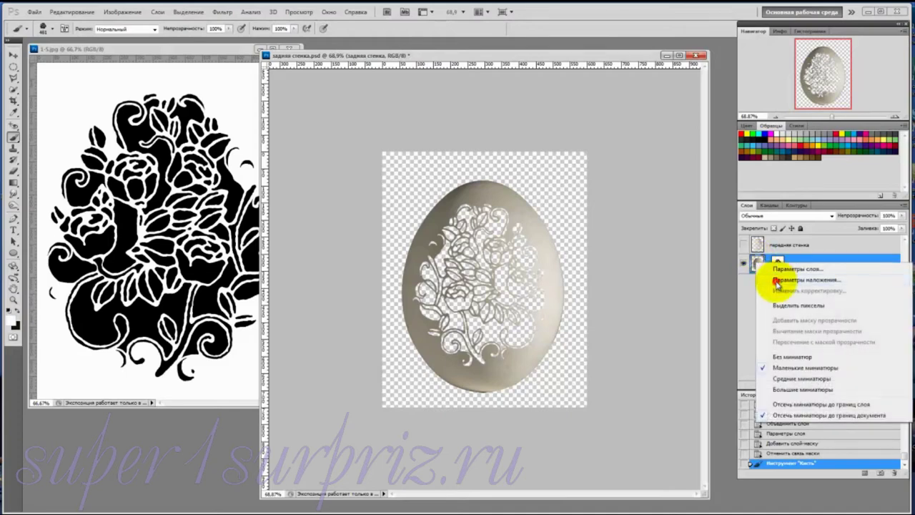
click(772, 280)
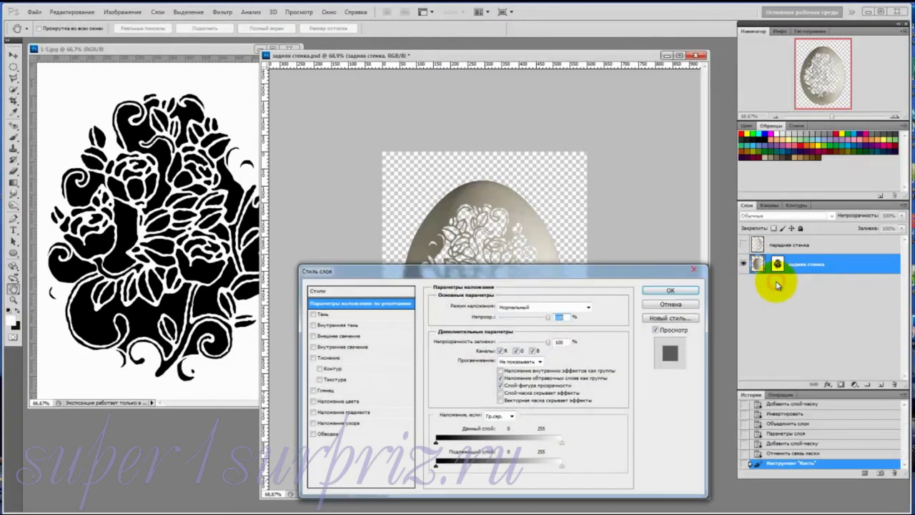
click(313, 325)
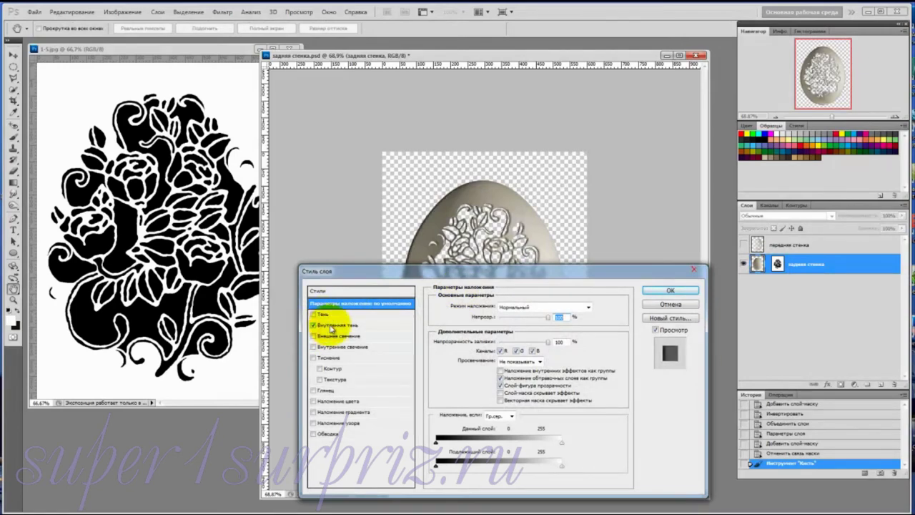
click(327, 324)
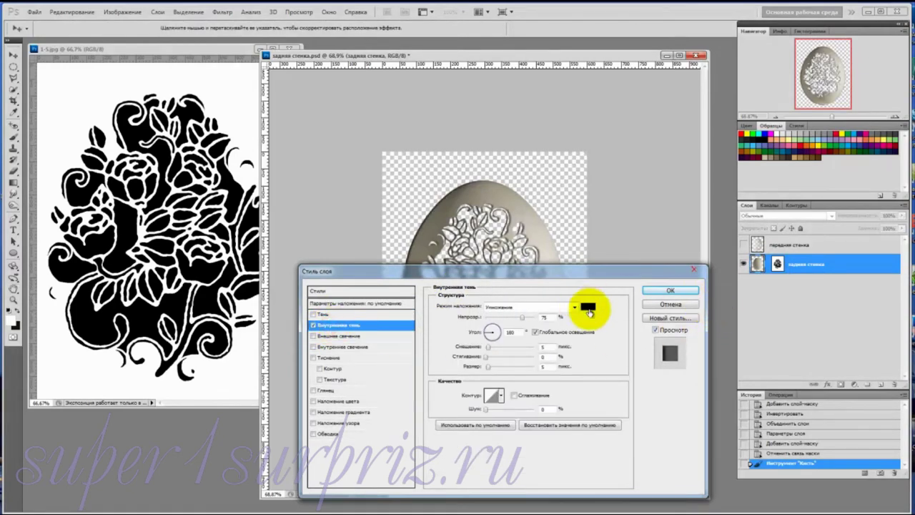
click(587, 306)
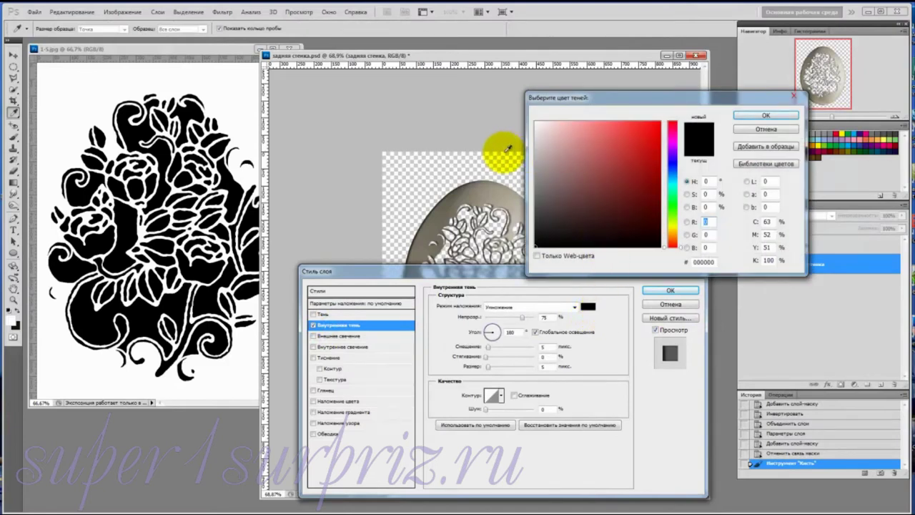
click(465, 191)
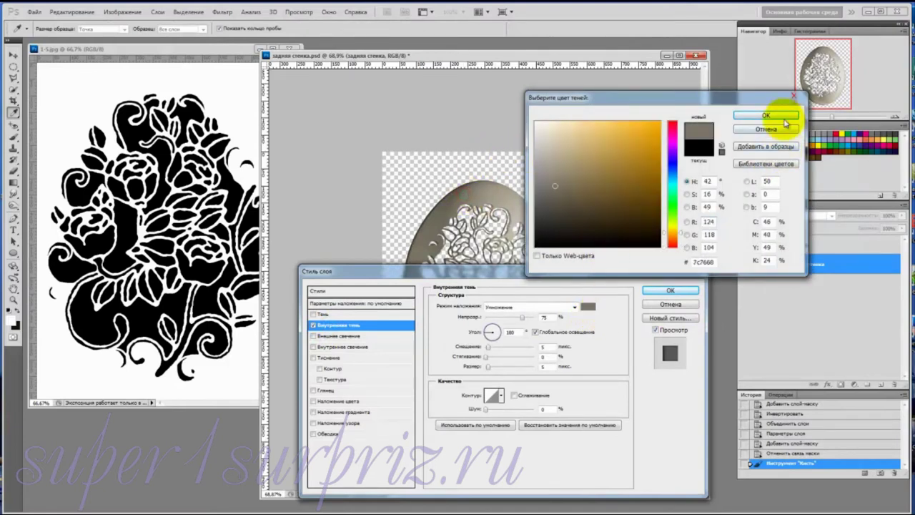
click(784, 115)
- Set the inner shadow's angle to 0°, distance to 3 px and size to 0 px, and apply the layer style
double_click(510, 333)
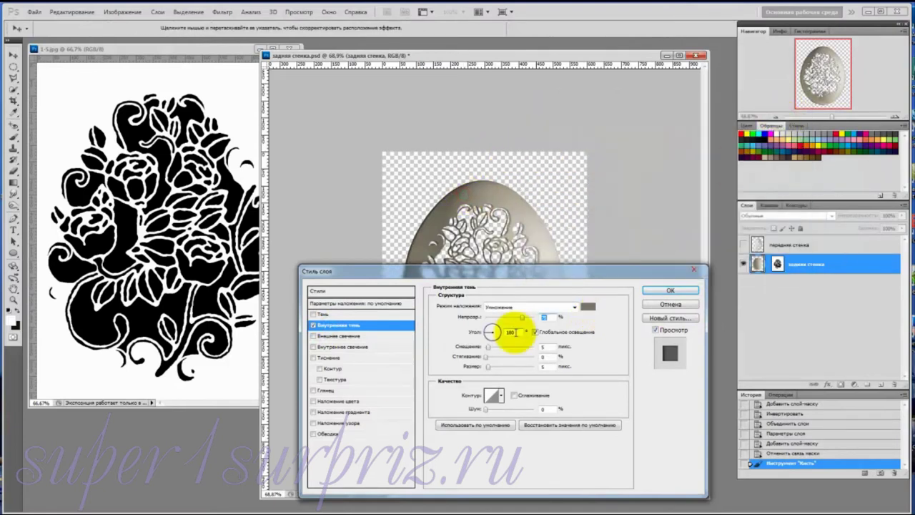
text(0)
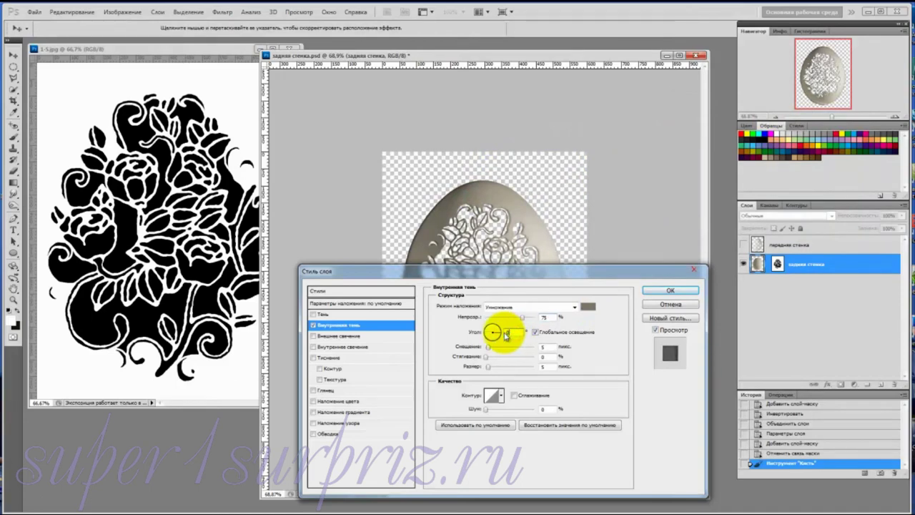
double_click(545, 346)
key(BackSpace)
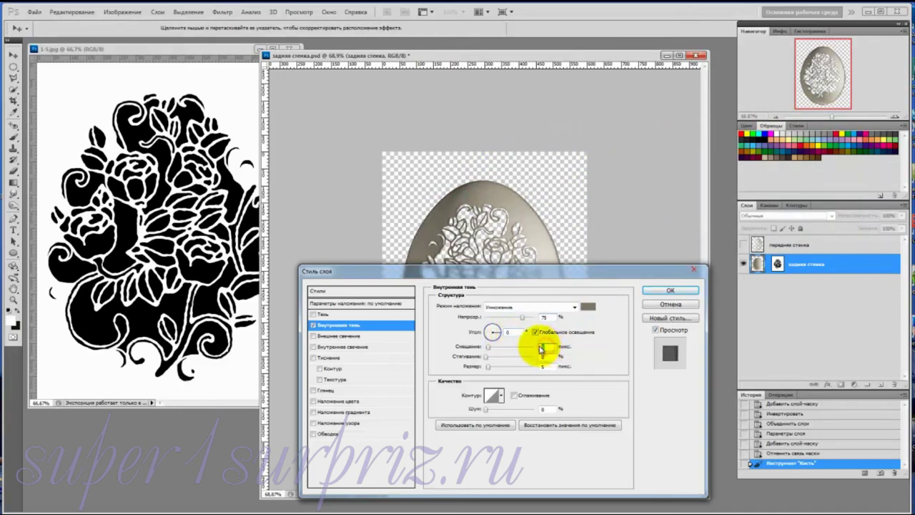
text(3)
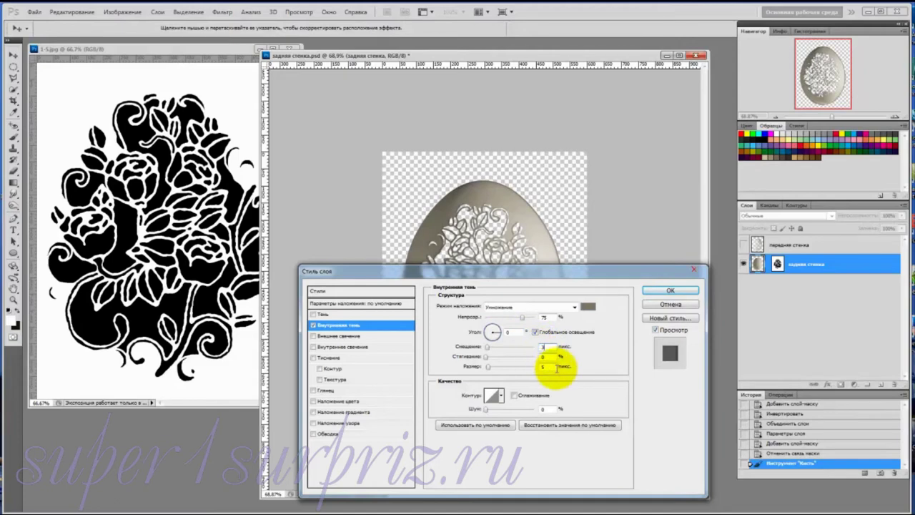
double_click(547, 366)
text(0)
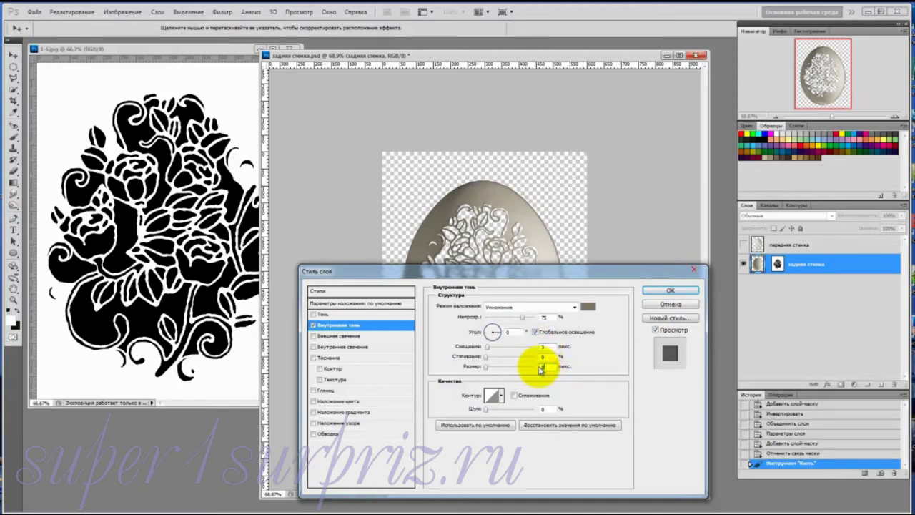
click(690, 291)
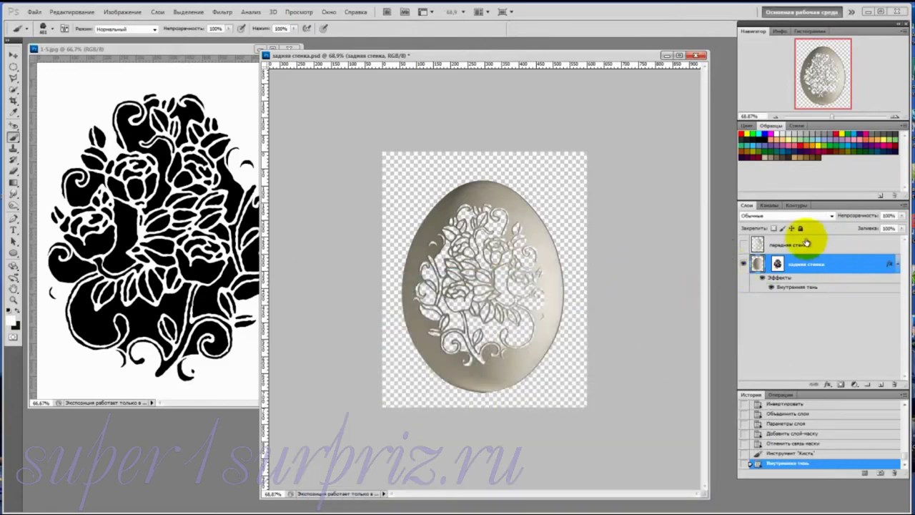
- Displace the задняя стенка layer's mask with scale 10 both horizontally and vertically, using задняя стенка.psd as the displacement map
click(777, 264)
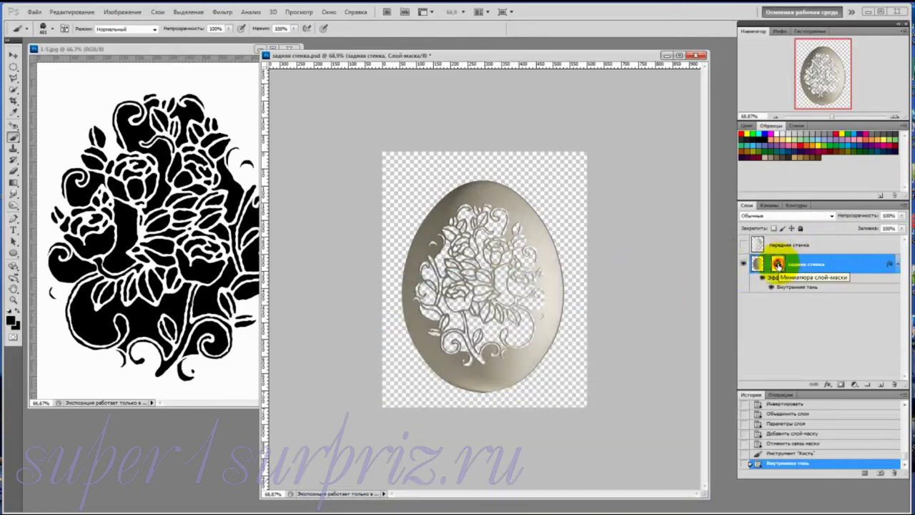
click(228, 11)
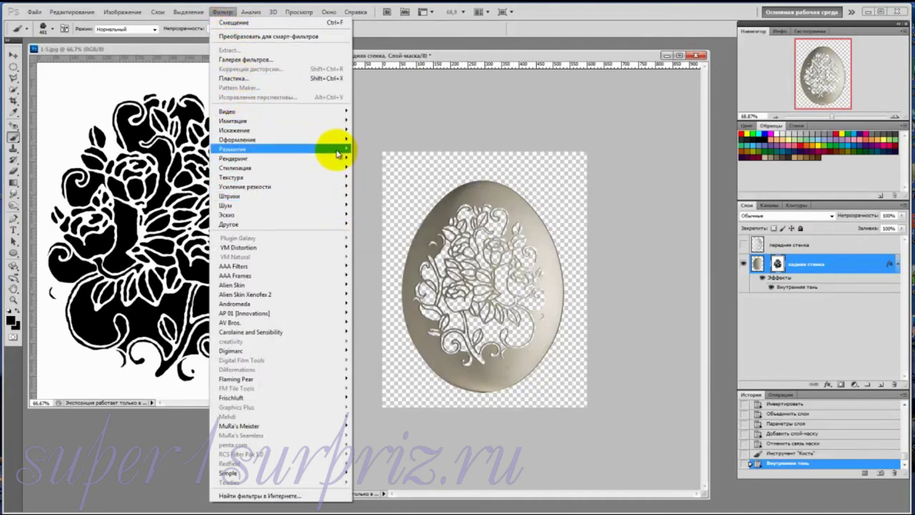
mouse_move(338, 153)
mouse_move(333, 131)
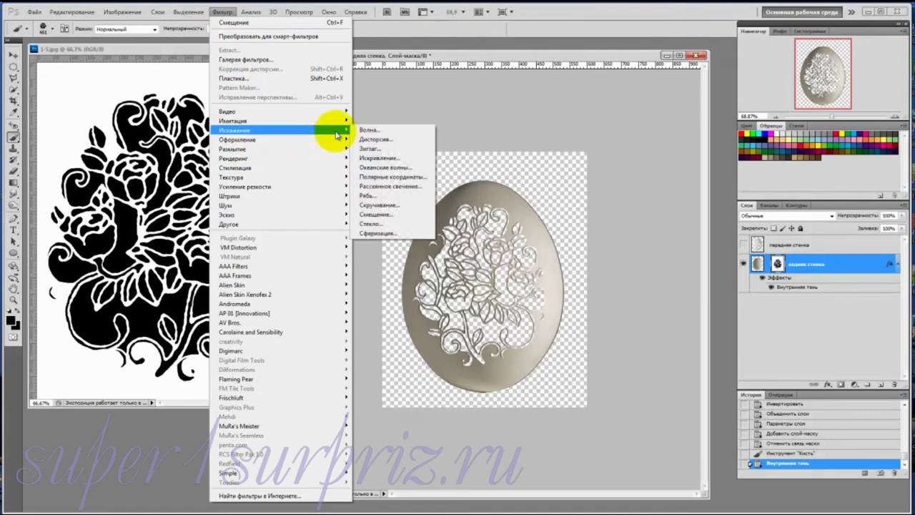
click(370, 214)
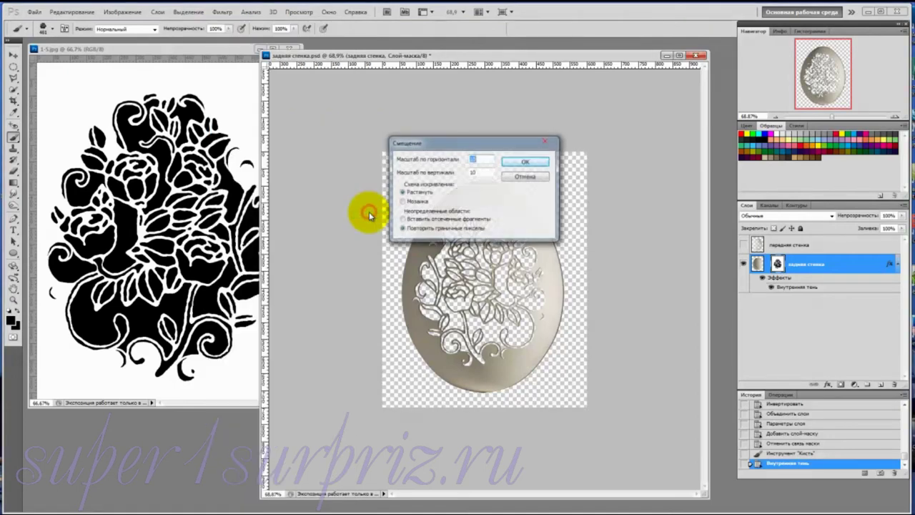
click(542, 164)
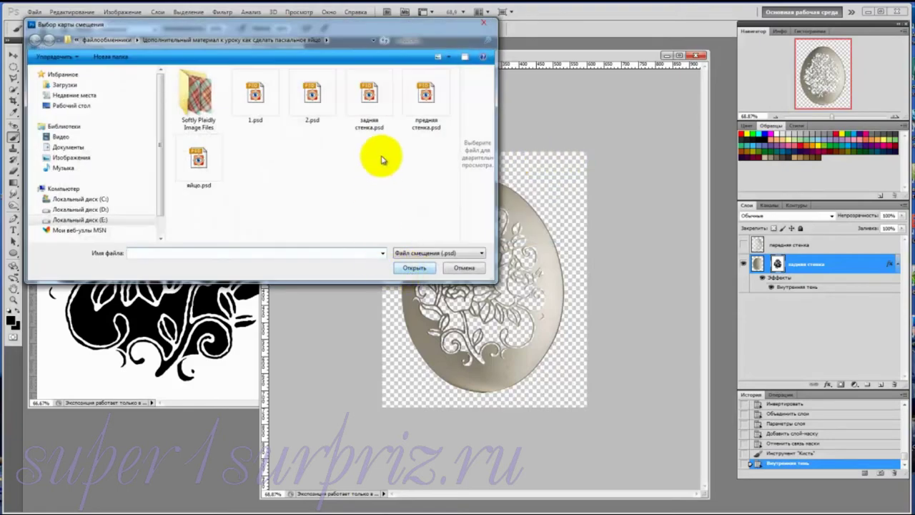
click(369, 96)
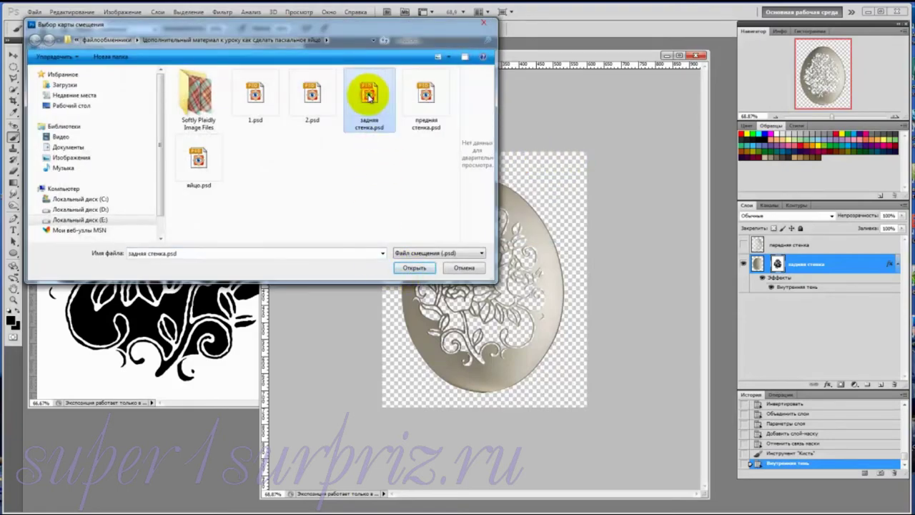
click(421, 268)
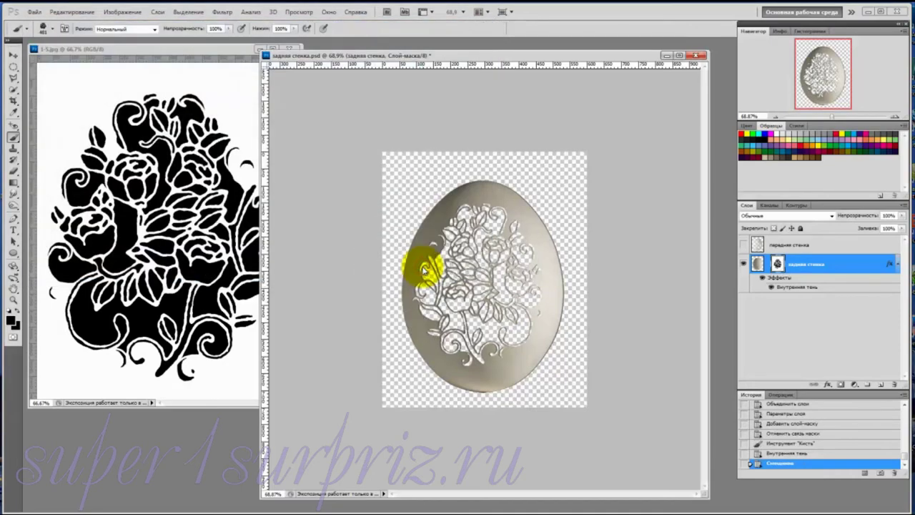
drag(424, 270, 419, 256)
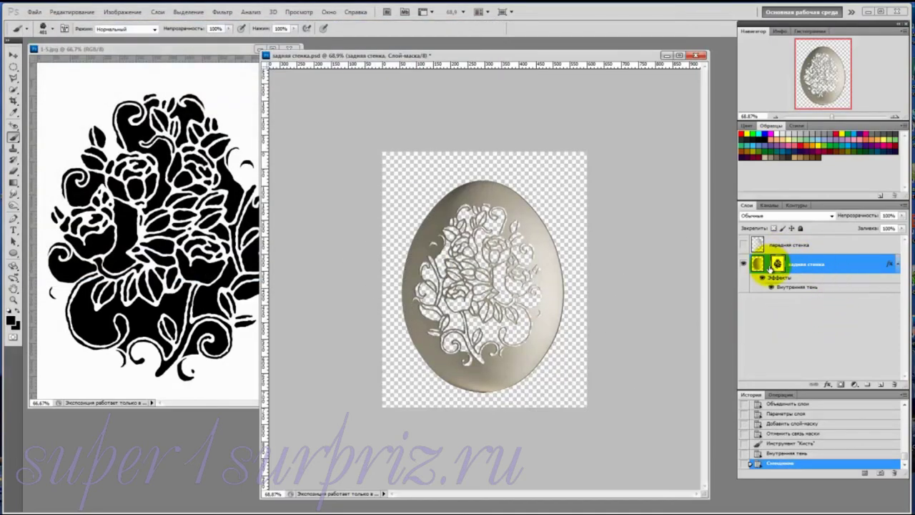
- Relink the задняя стенка layer with its mask and convert its inner shadow effect into a separate layer
click(767, 264)
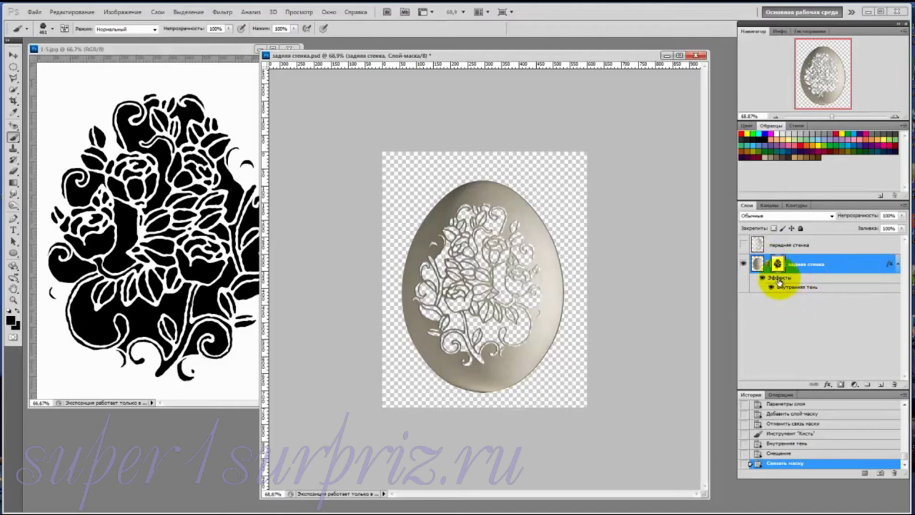
right_click(779, 282)
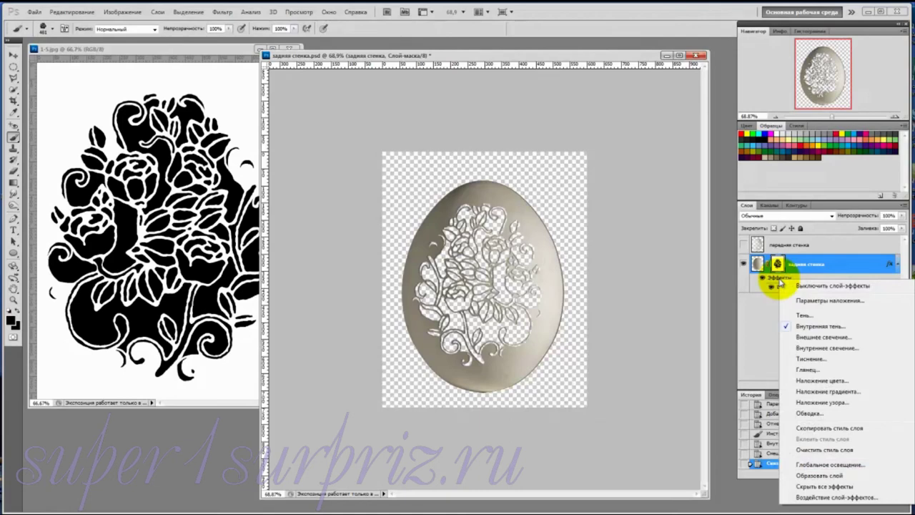
click(815, 475)
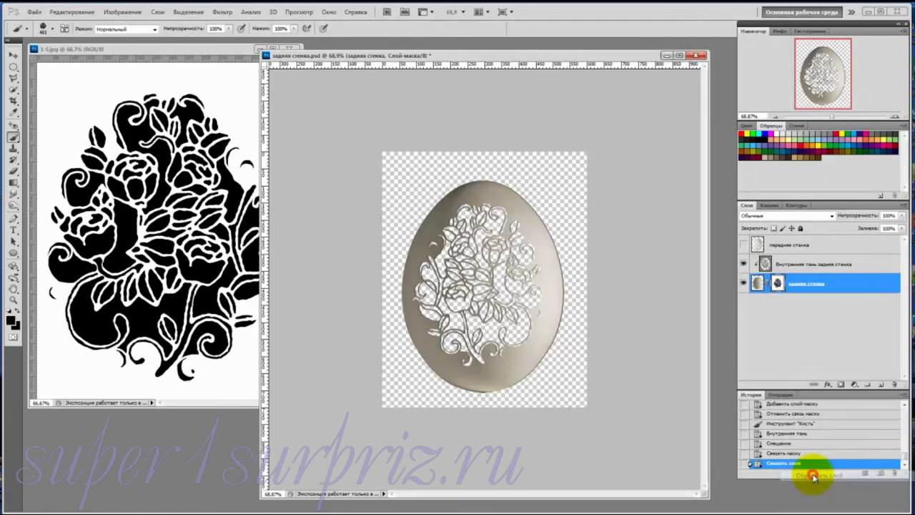
- Add a layer mask to the Внутренняя тень задняя стенка layer and fill it with a horizontal black-to-white gradient across the egg's width
click(791, 266)
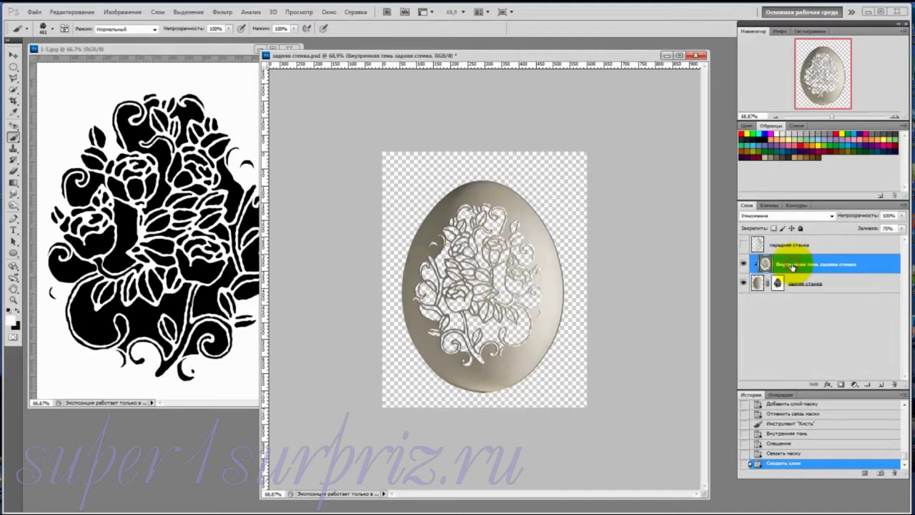
click(841, 385)
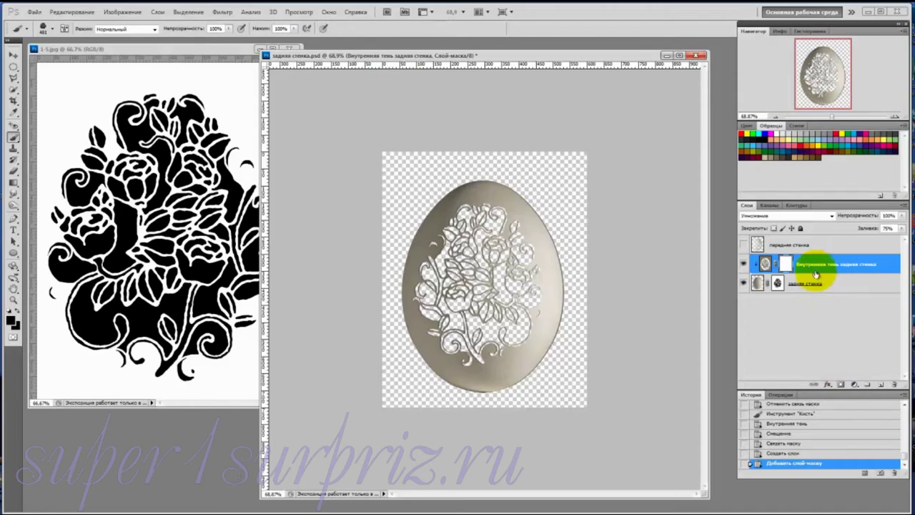
drag(816, 280, 147, 147)
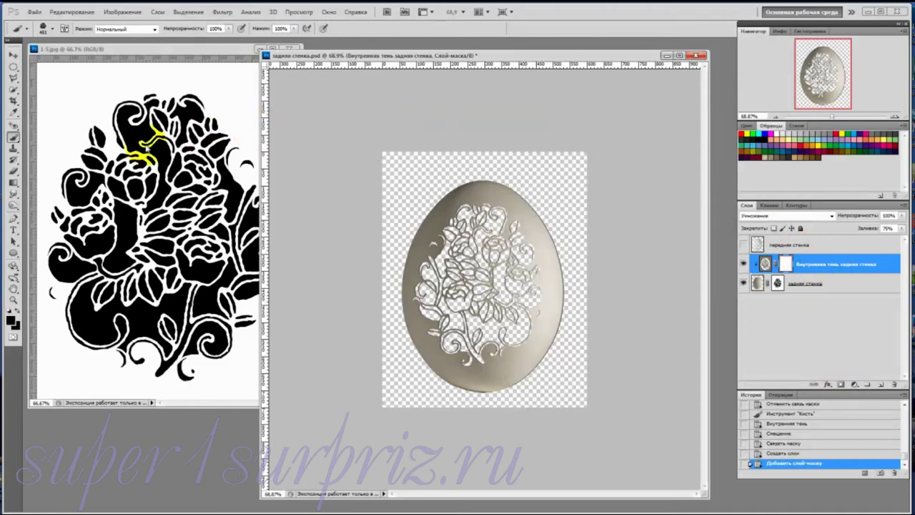
click(12, 182)
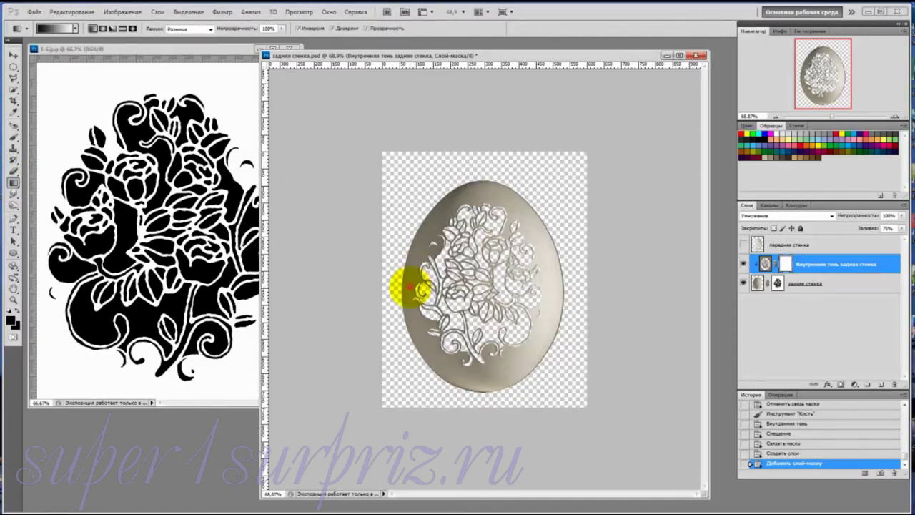
drag(409, 287, 552, 287)
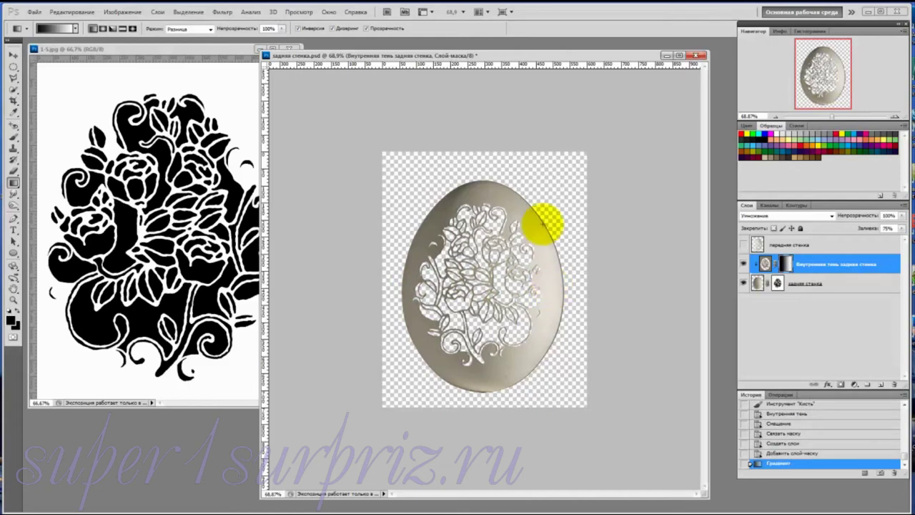
click(780, 284)
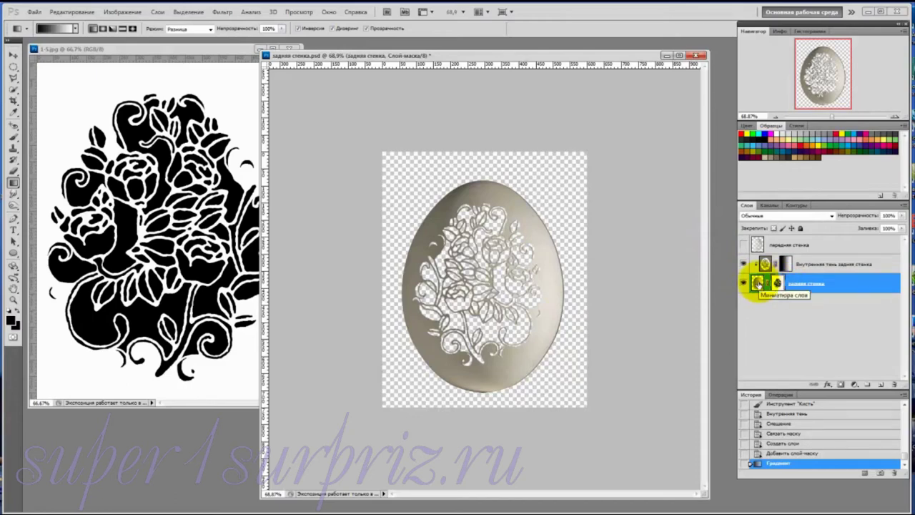
double_click(756, 283)
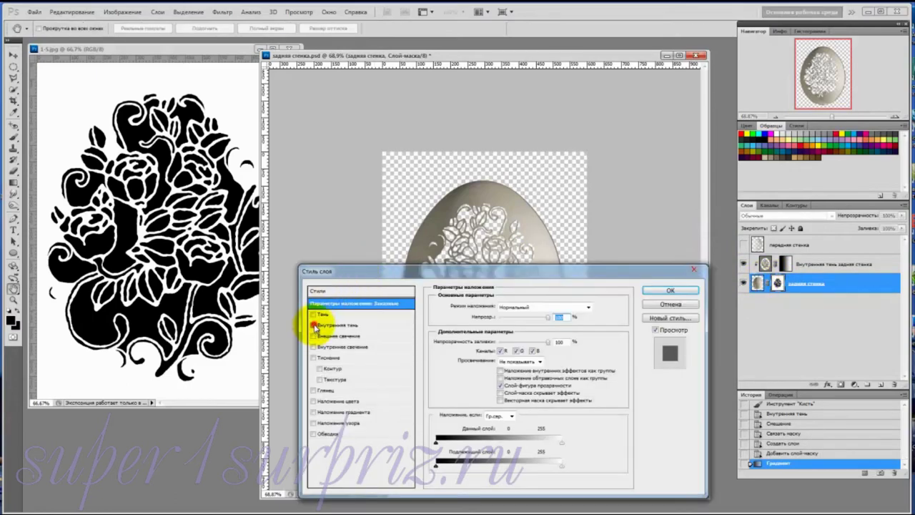
click(339, 326)
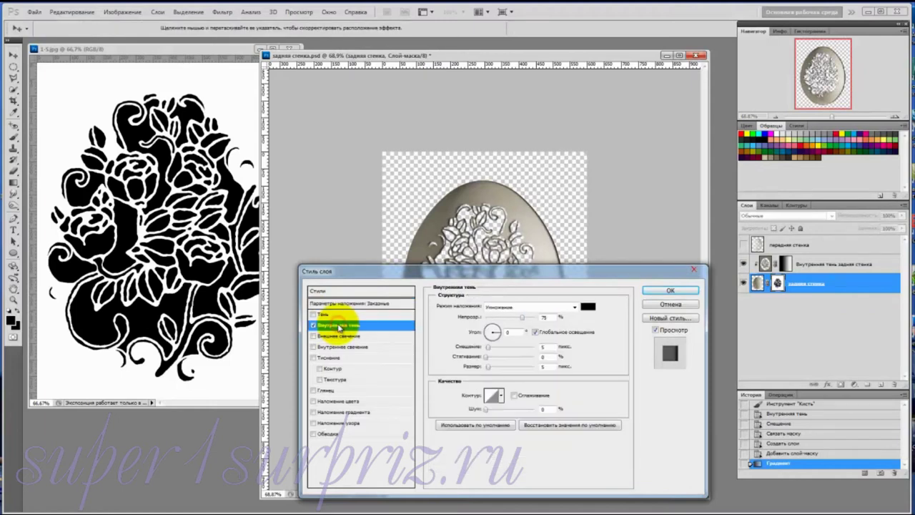
click(588, 307)
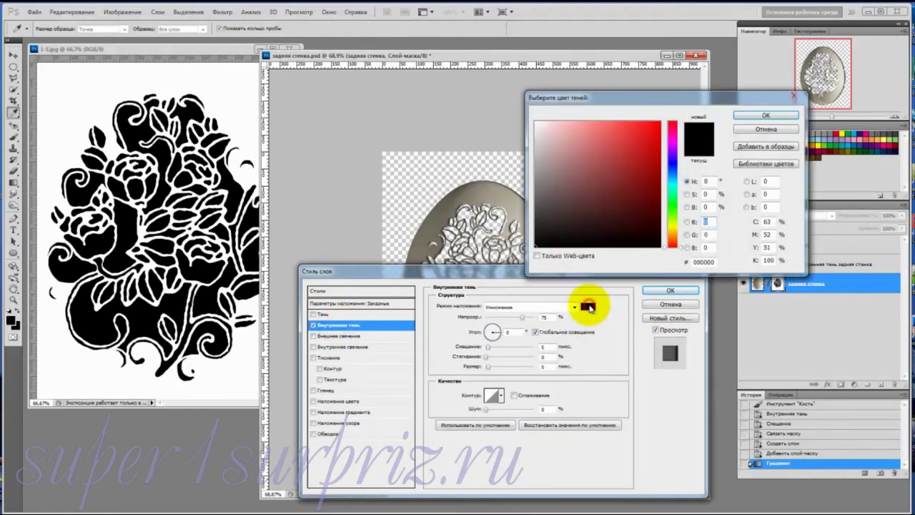
click(462, 195)
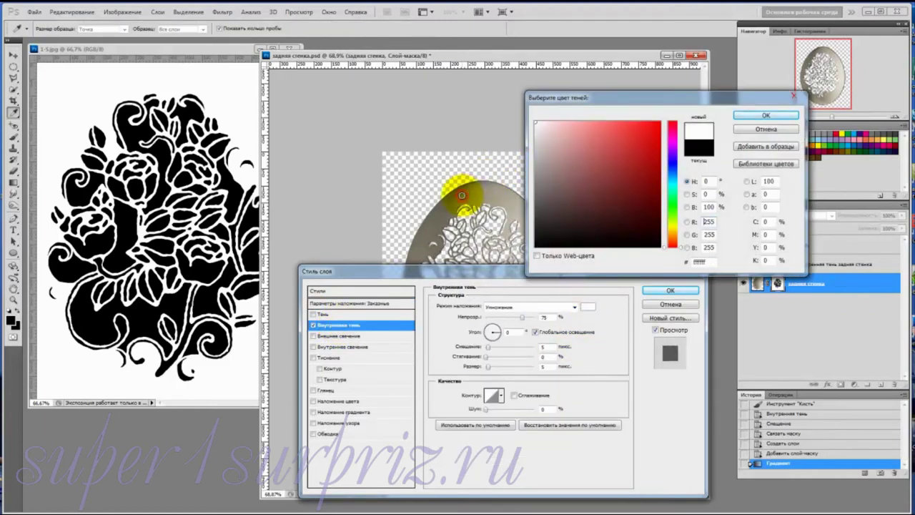
click(779, 131)
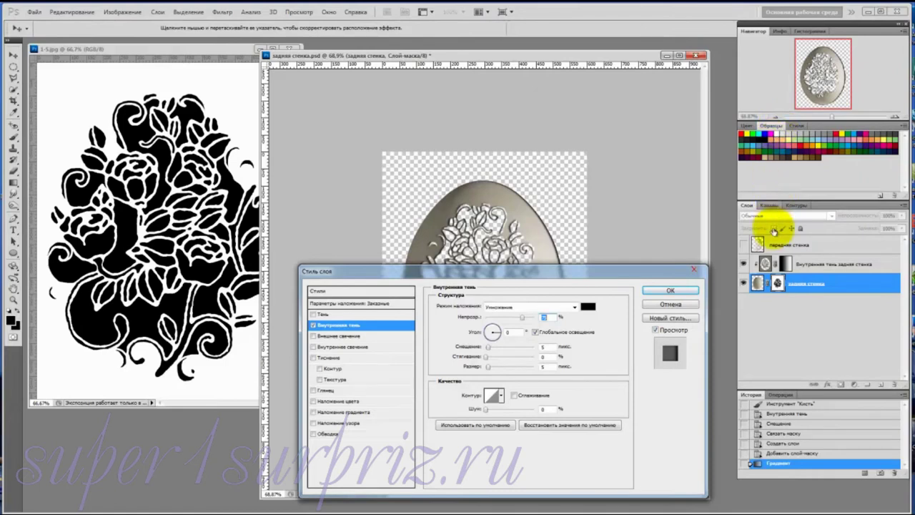
click(685, 304)
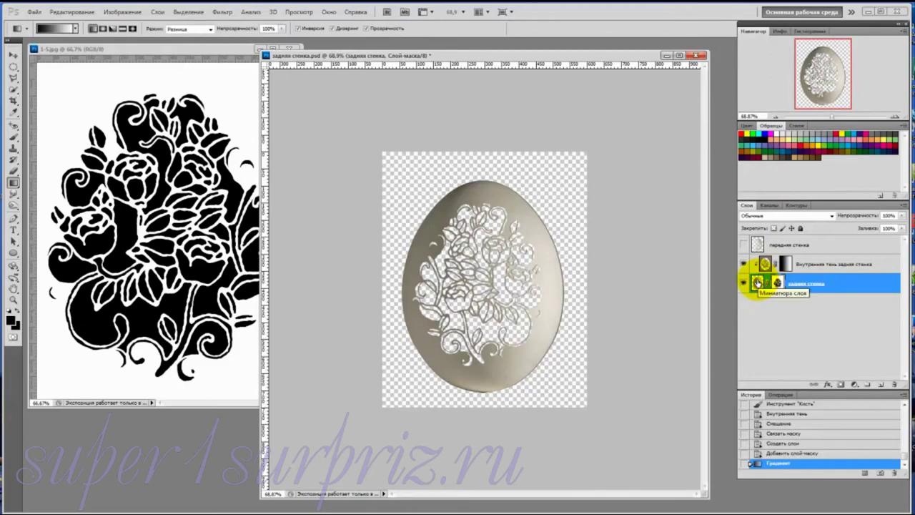
- Add an inner shadow to the задняя стенка layer with the colour #746f61 sampled from the egg's upper-left shell
click(756, 283)
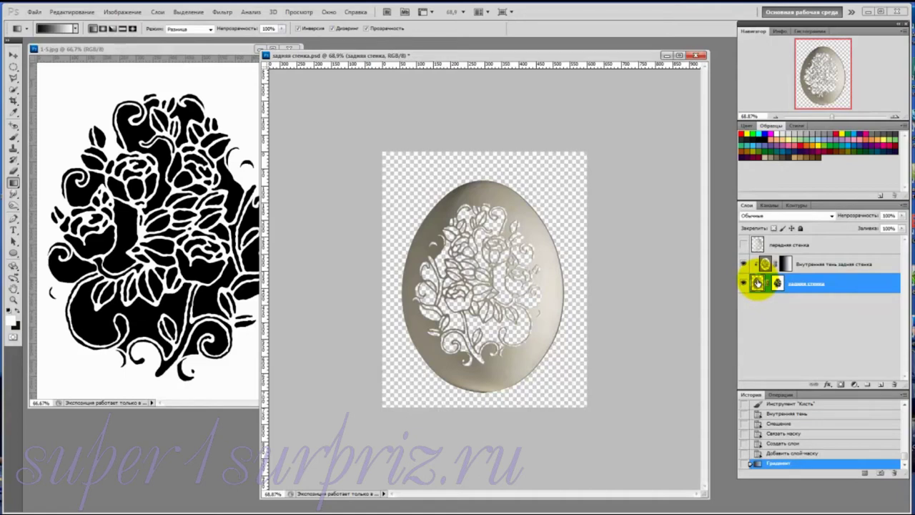
right_click(757, 283)
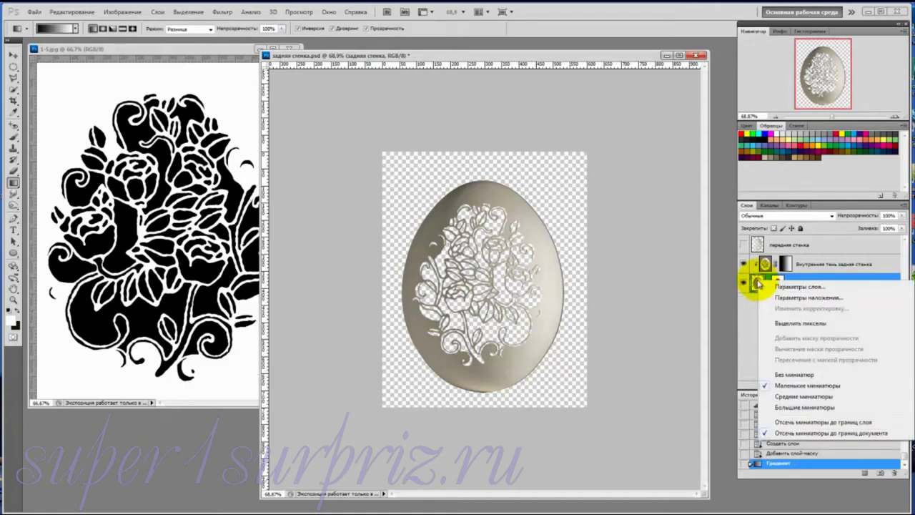
click(782, 298)
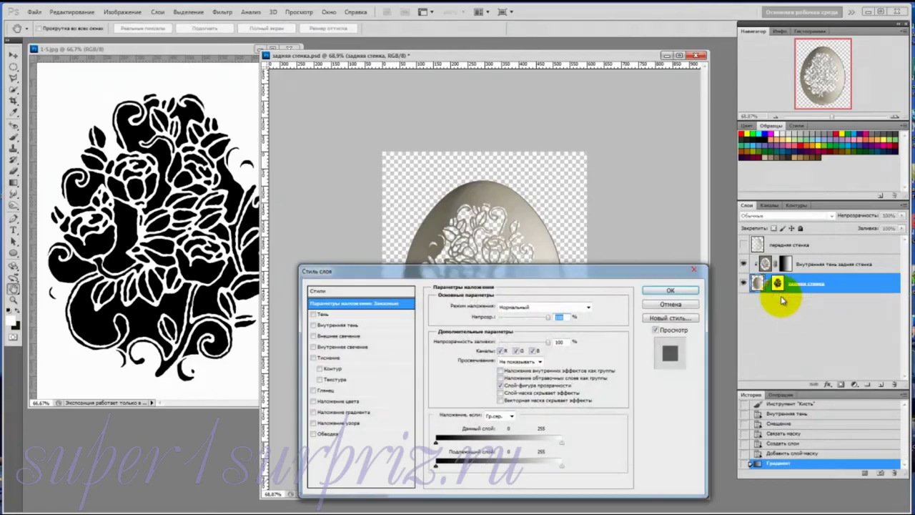
click(313, 325)
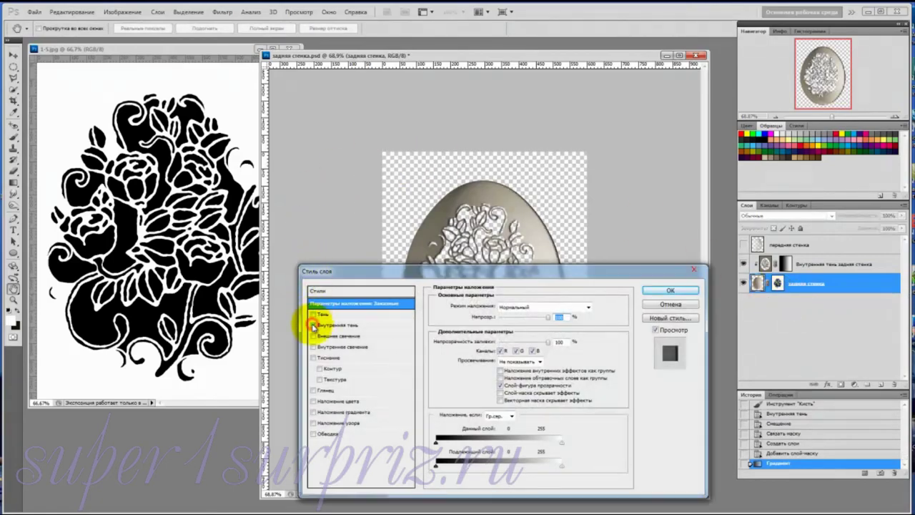
click(336, 325)
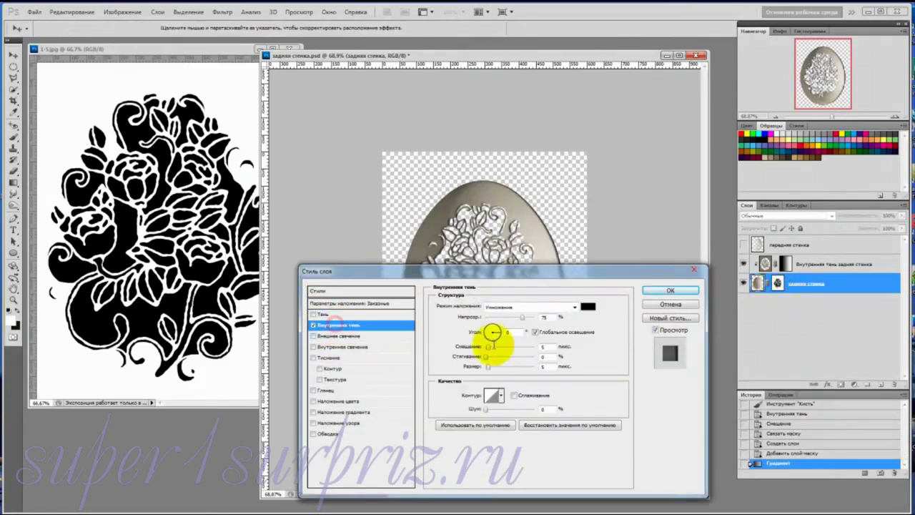
click(587, 307)
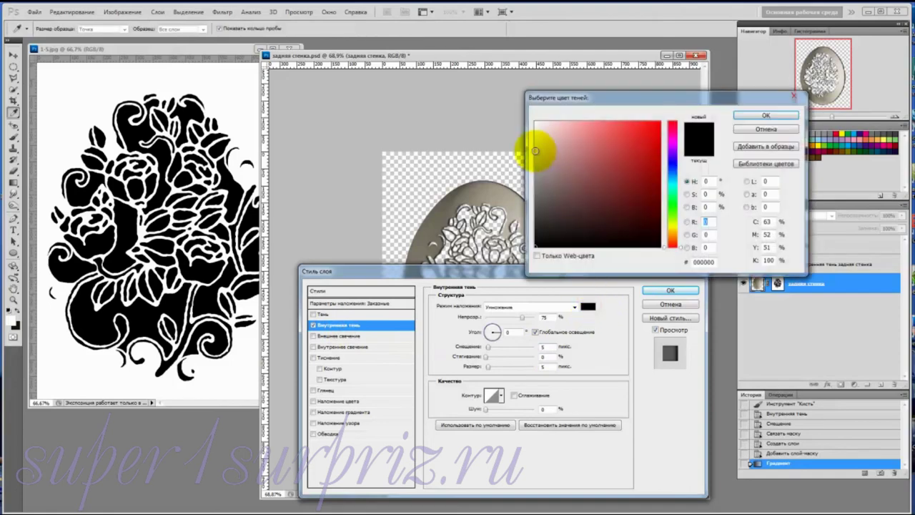
click(458, 199)
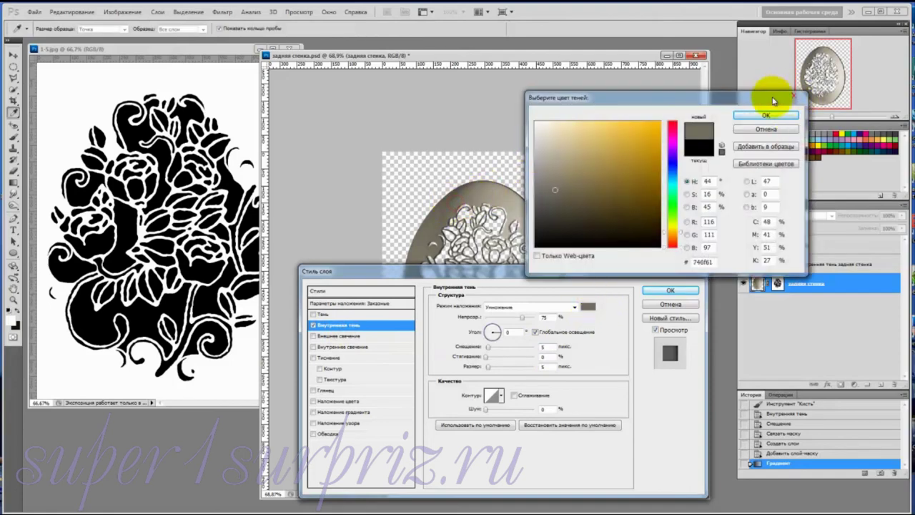
click(747, 112)
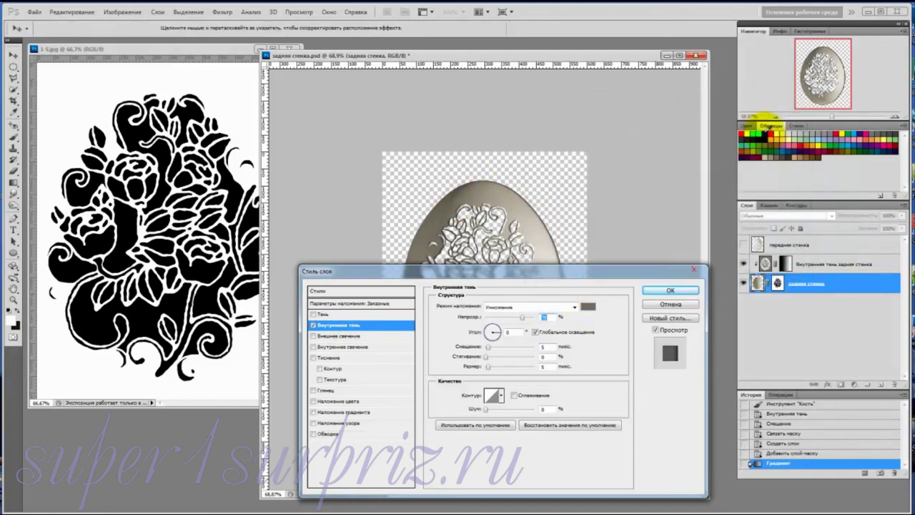
- Set the inner shadow's opacity to 100%, angle to 180°, distance to 2 px and size to 0 px, and apply the layer style
drag(526, 321, 540, 316)
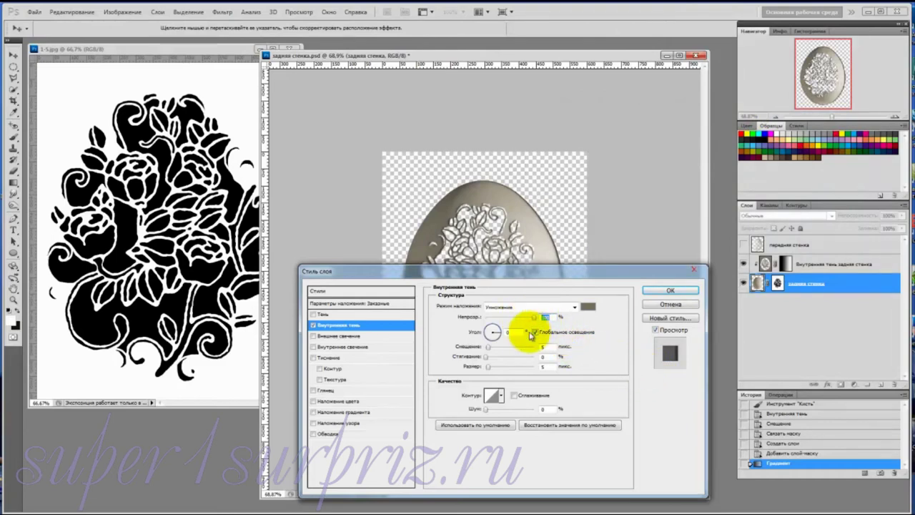
click(506, 332)
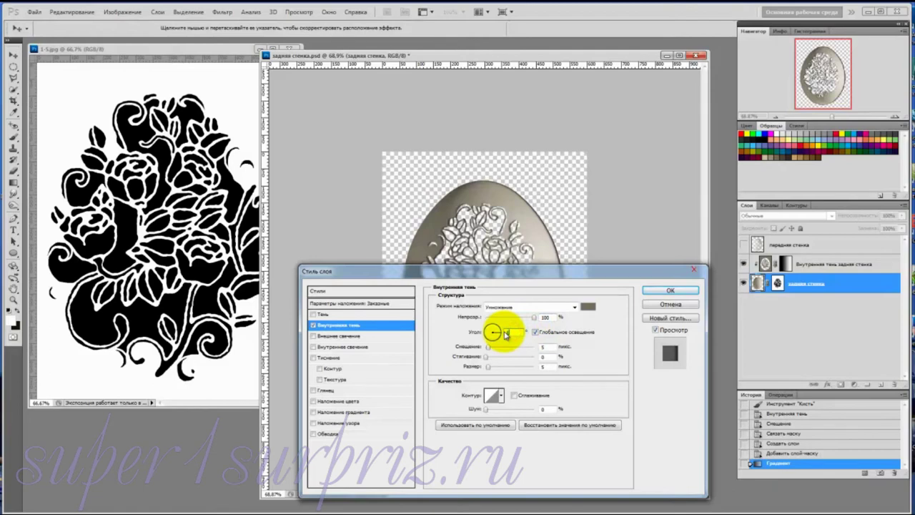
text(180)
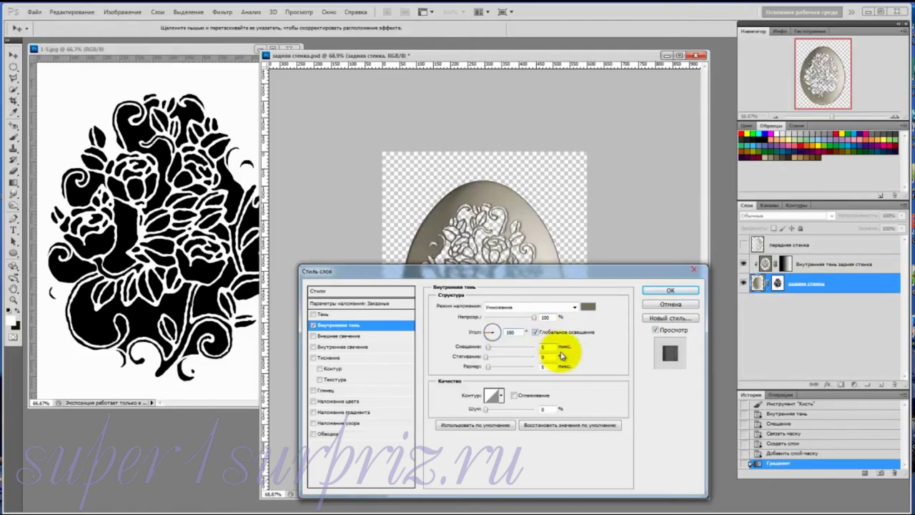
double_click(545, 347)
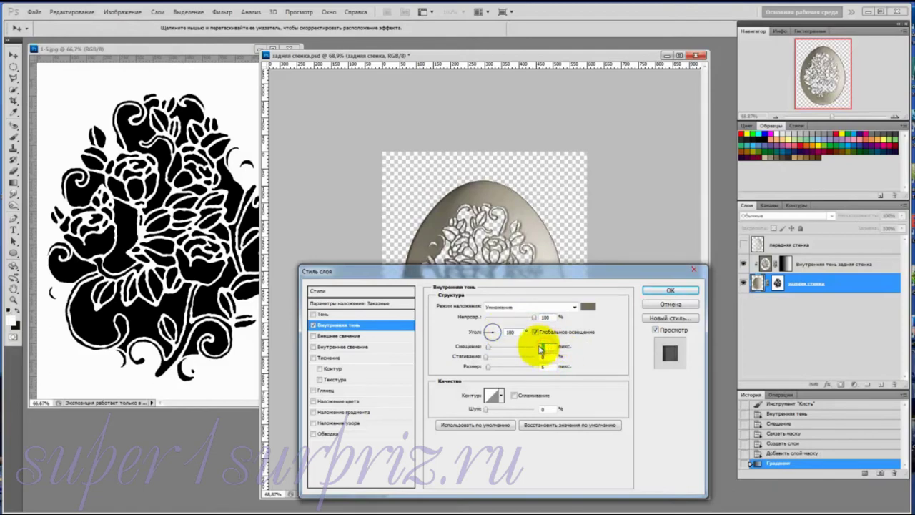
text(2)
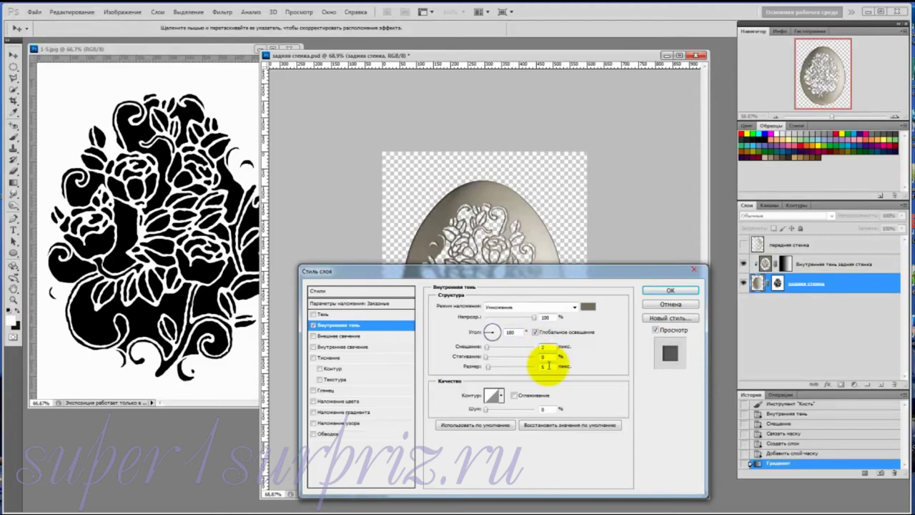
double_click(544, 366)
text(0)
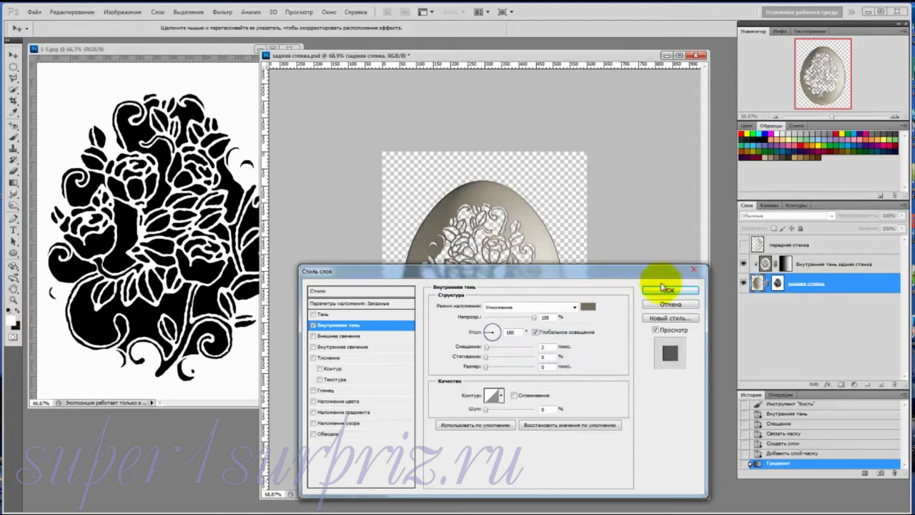
click(656, 291)
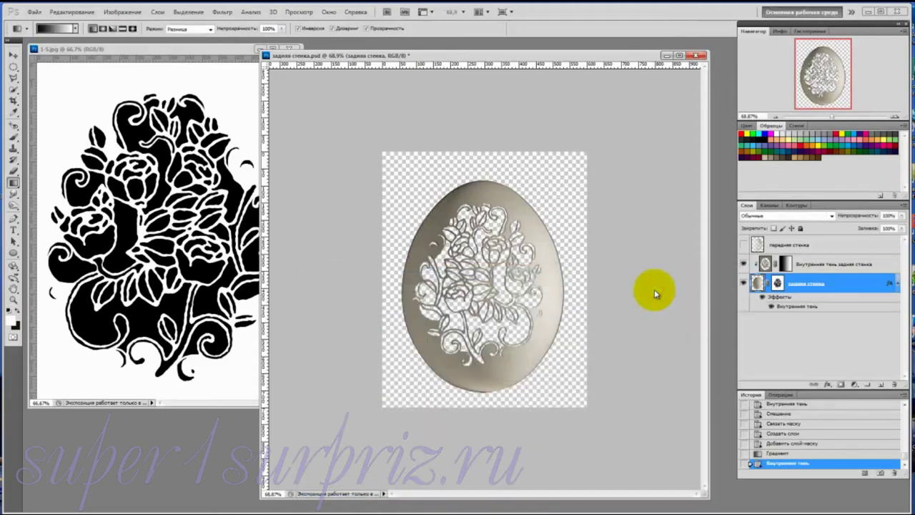
- Convert the inner shadow effect into a separate layer and give it an inverted copy of the upper shadow layer's gradient mask
right_click(780, 301)
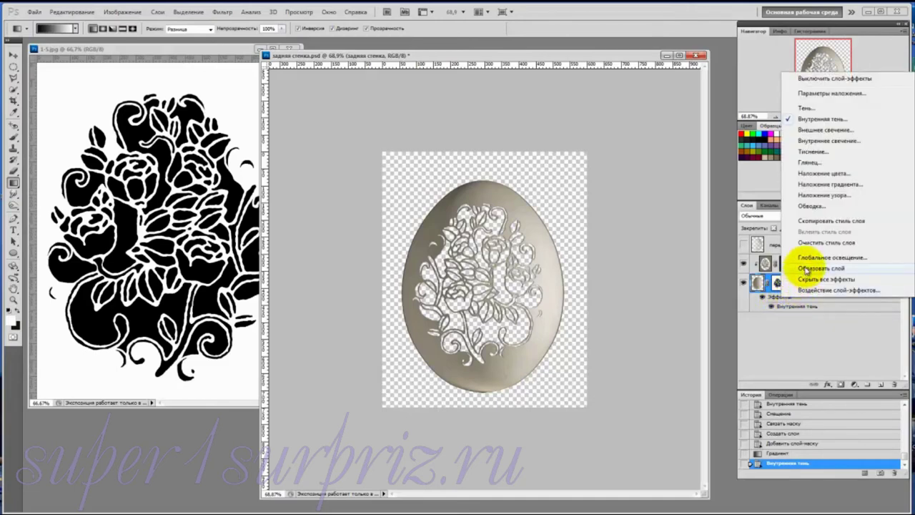
click(805, 269)
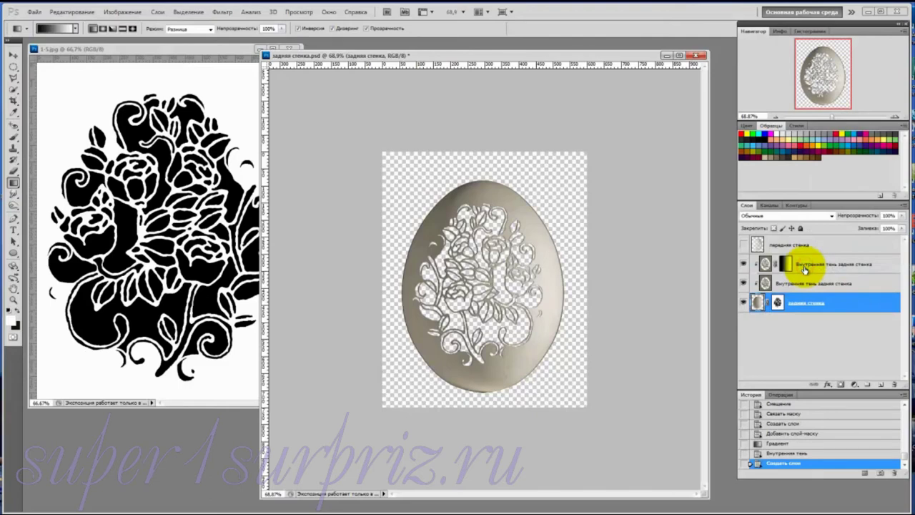
click(784, 265)
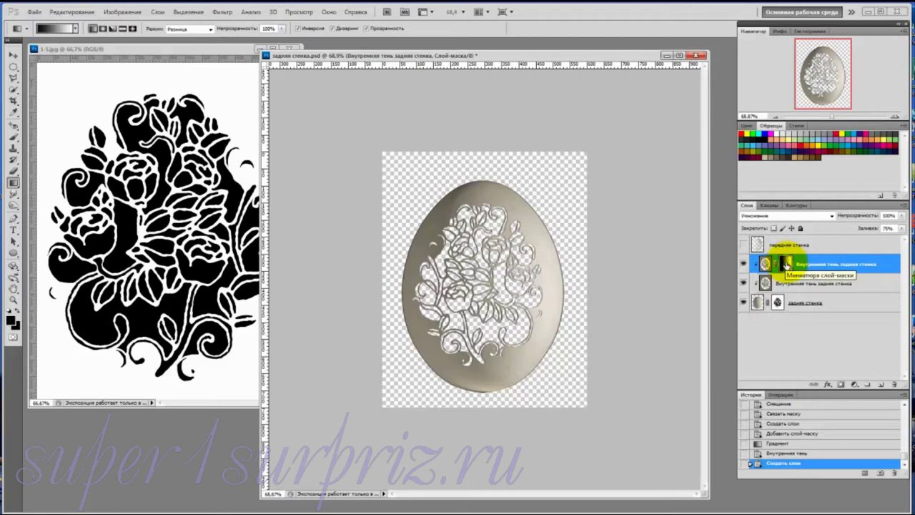
drag(786, 264, 786, 283)
key(ctrl+z)
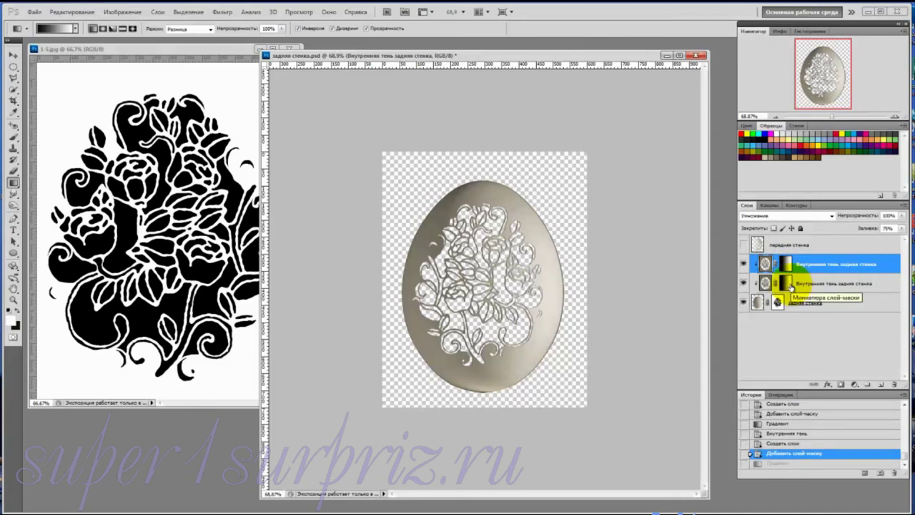
key(ctrl+i)
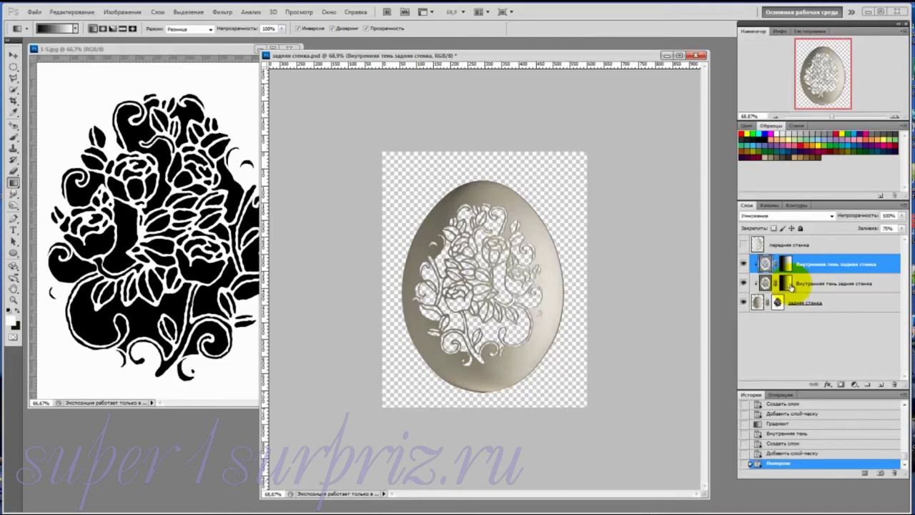
click(749, 283)
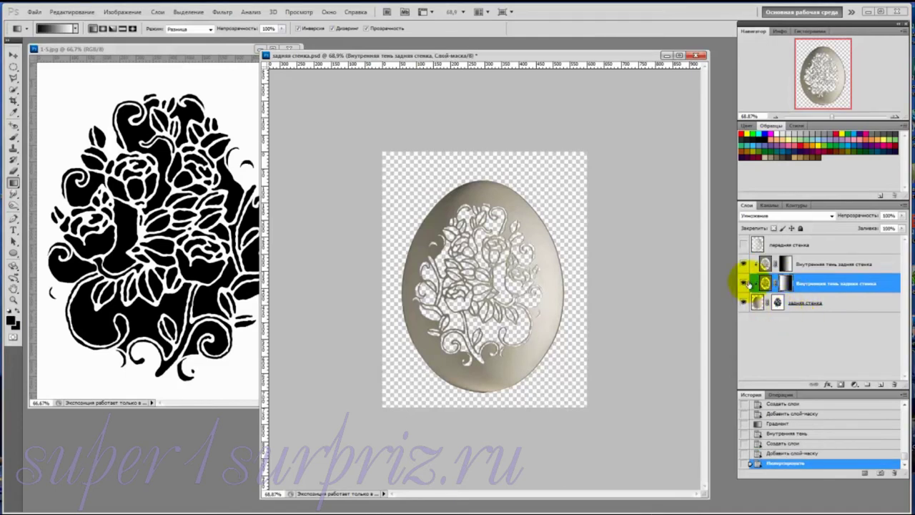
- Show the передняя стенка layer temporarily to check the openwork through both walls, and hide it again
click(743, 245)
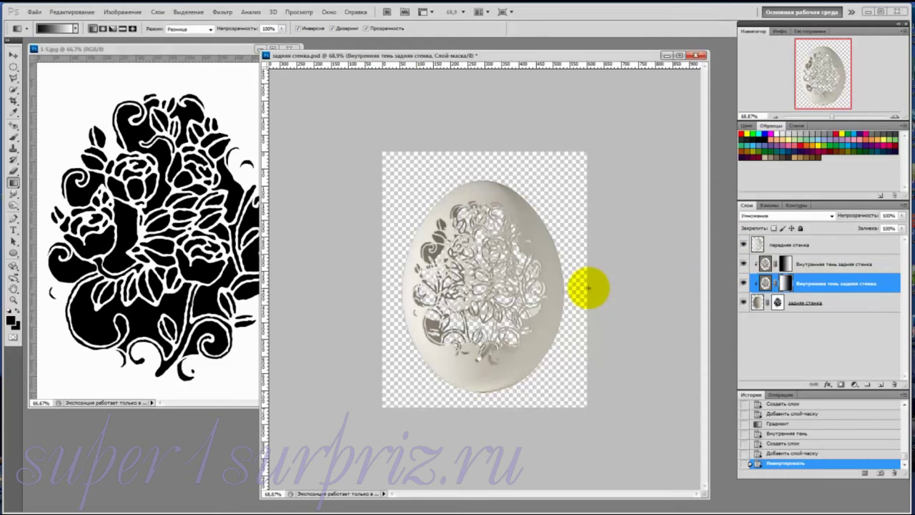
click(744, 245)
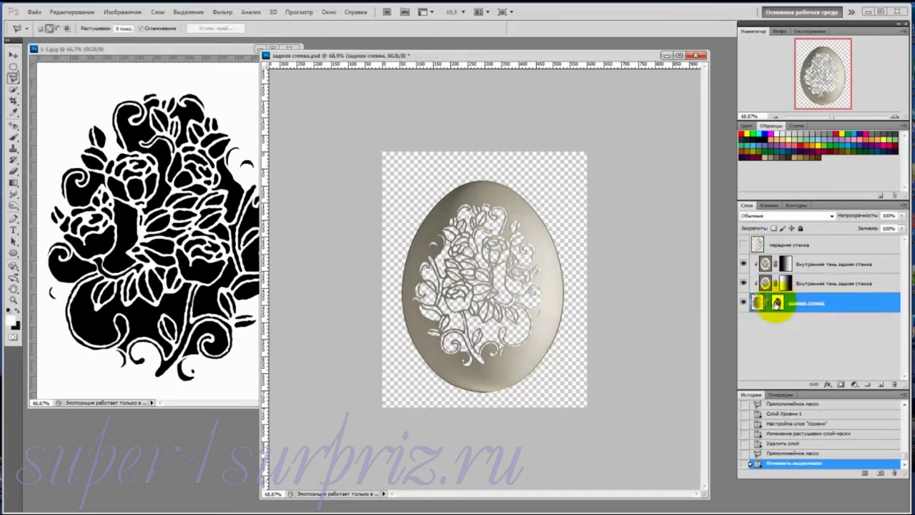
- Target the задняя стенка layer mask and select the egg's right half with a straight-edged lasso outline down its middle
click(777, 303)
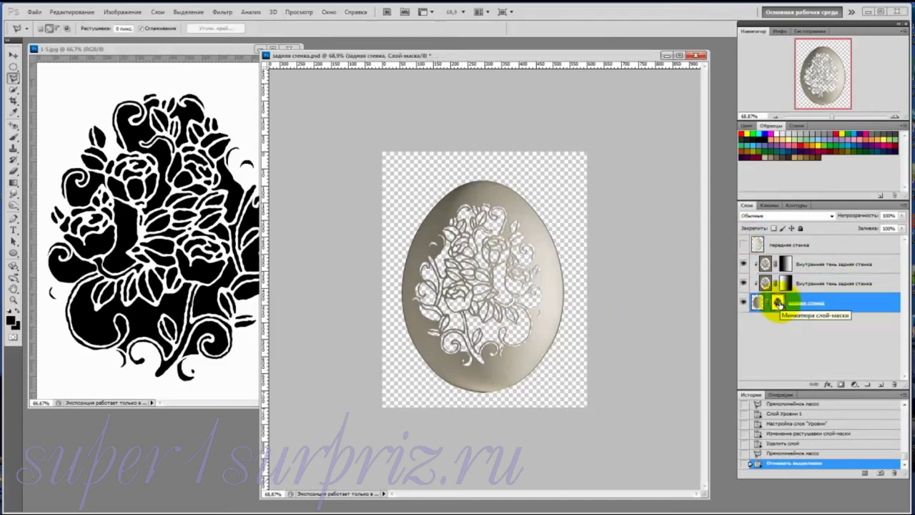
click(484, 159)
click(486, 433)
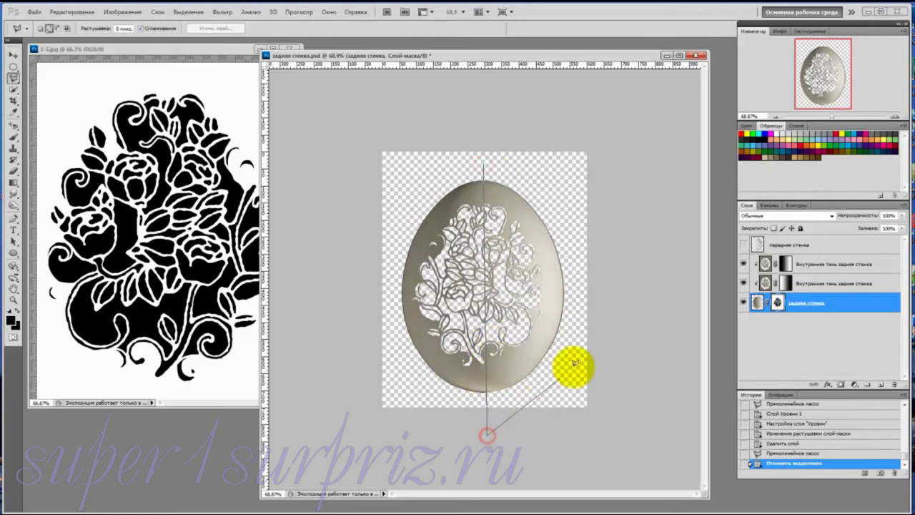
click(608, 357)
double_click(568, 153)
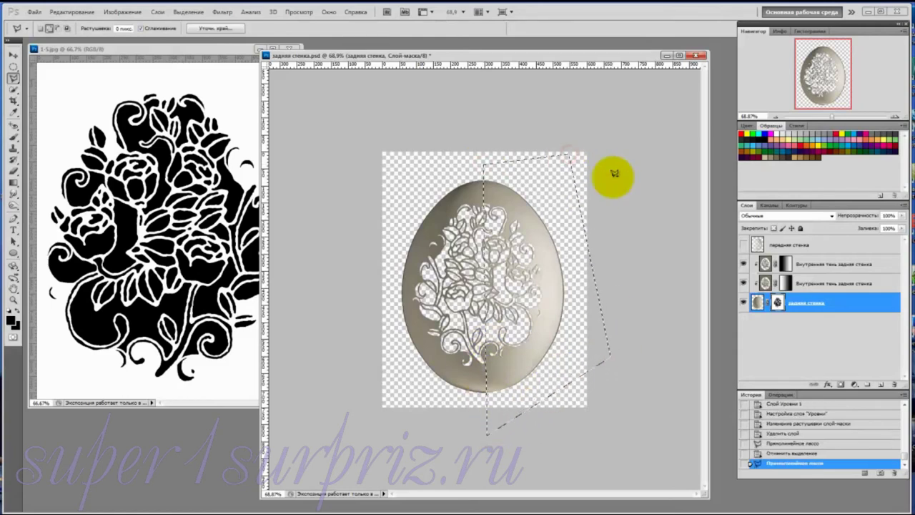
- Darken the selected right half with a Levels adjustment layer, setting the midtone value to 0.53
click(855, 386)
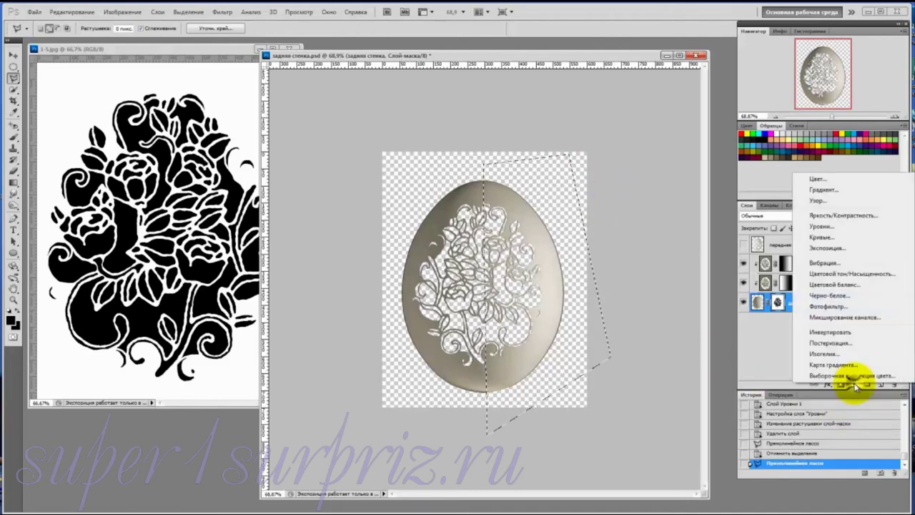
click(818, 225)
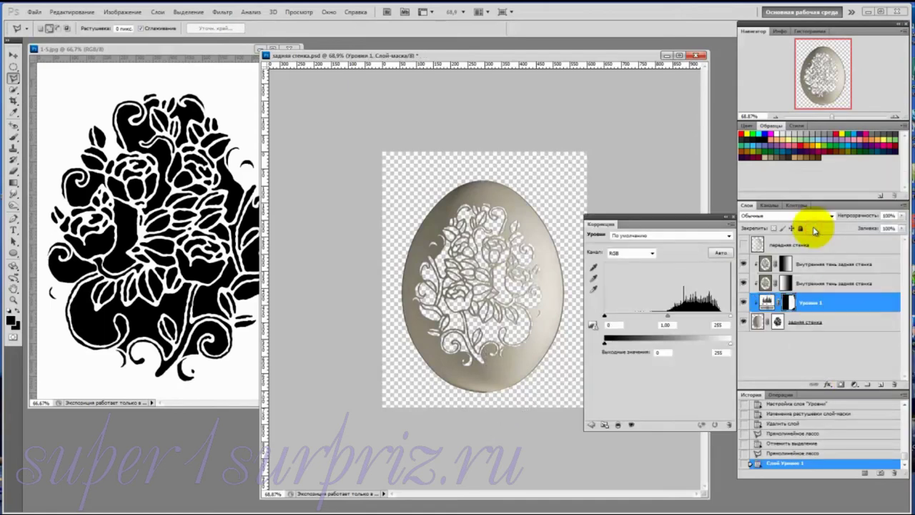
drag(671, 219, 658, 63)
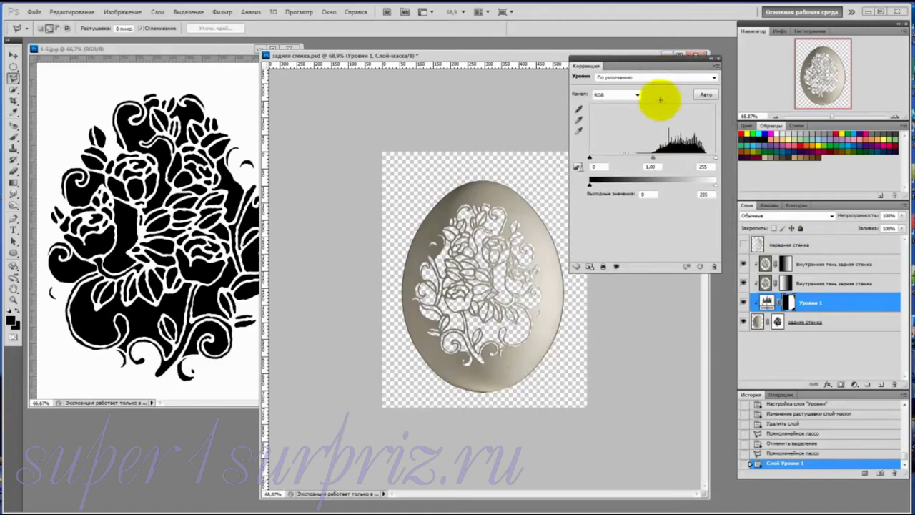
drag(654, 158, 676, 161)
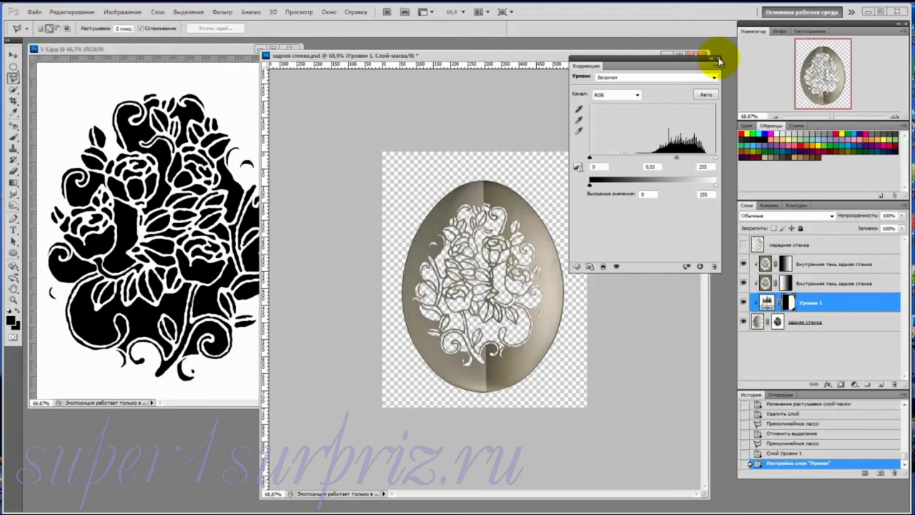
click(718, 60)
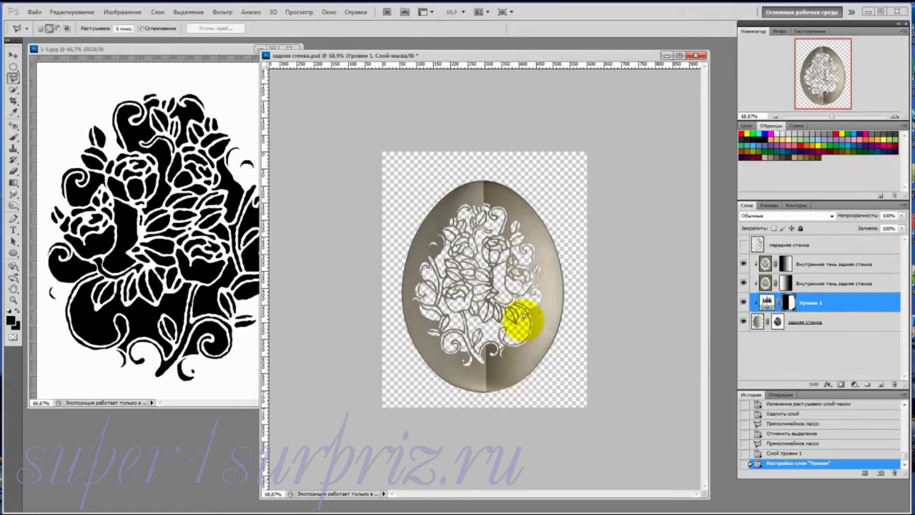
- Feather the Levels layer's mask by 36 px to soften the shading border in the egg's middle
click(331, 13)
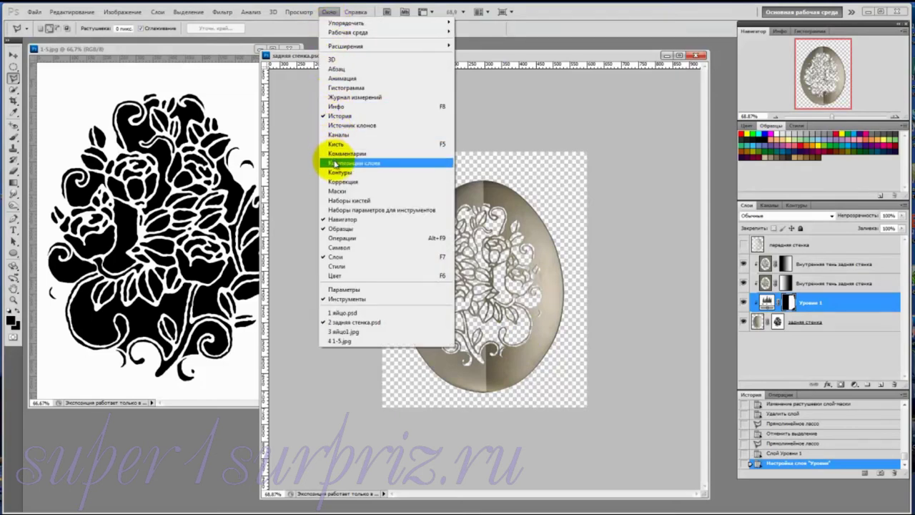
click(334, 191)
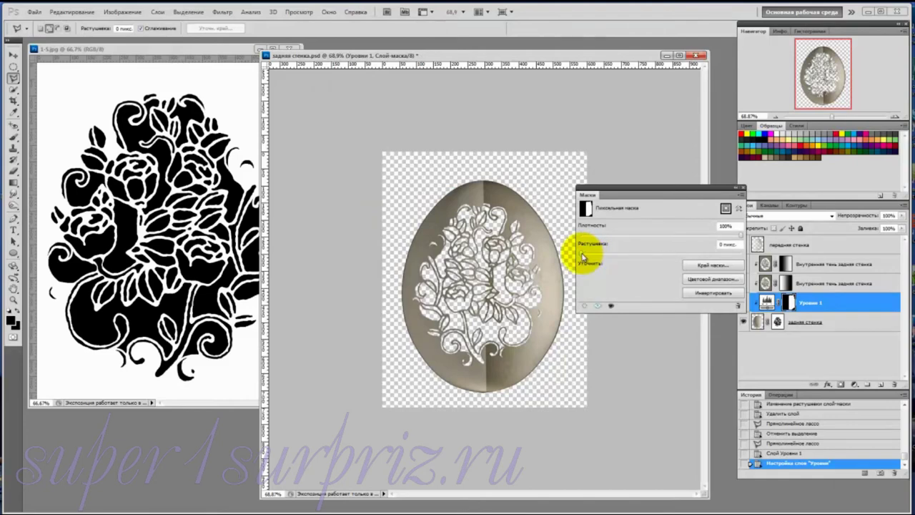
drag(582, 256, 667, 255)
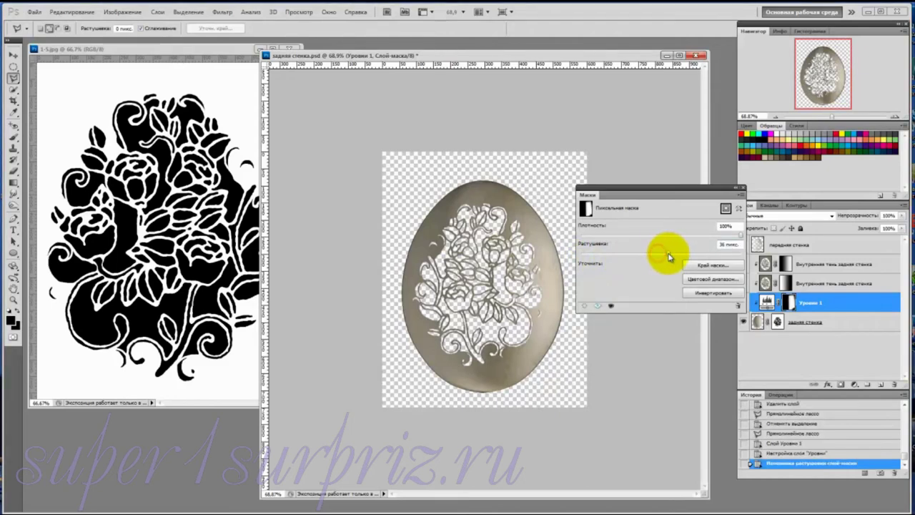
click(742, 188)
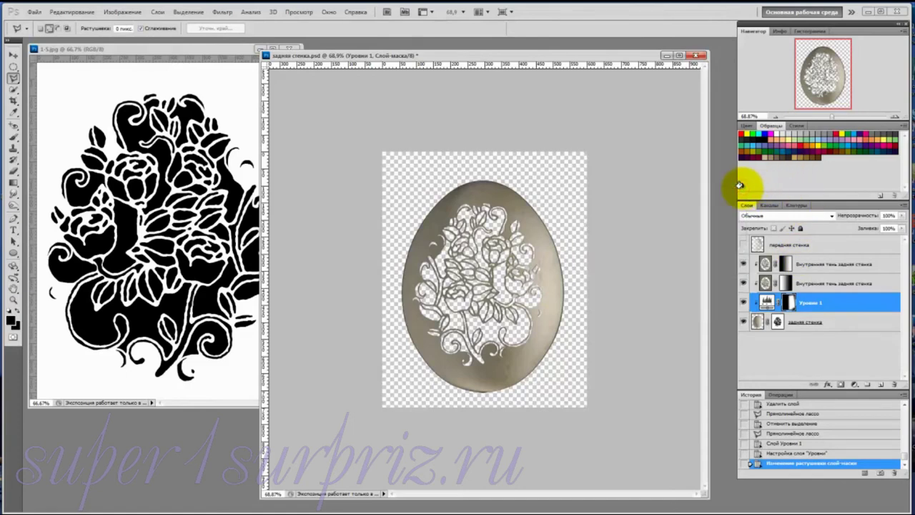
- Add a Selective Color adjustment layer directly above the задняя стенка layer and choose the neutral colours (Нейтральные) for correction
click(796, 323)
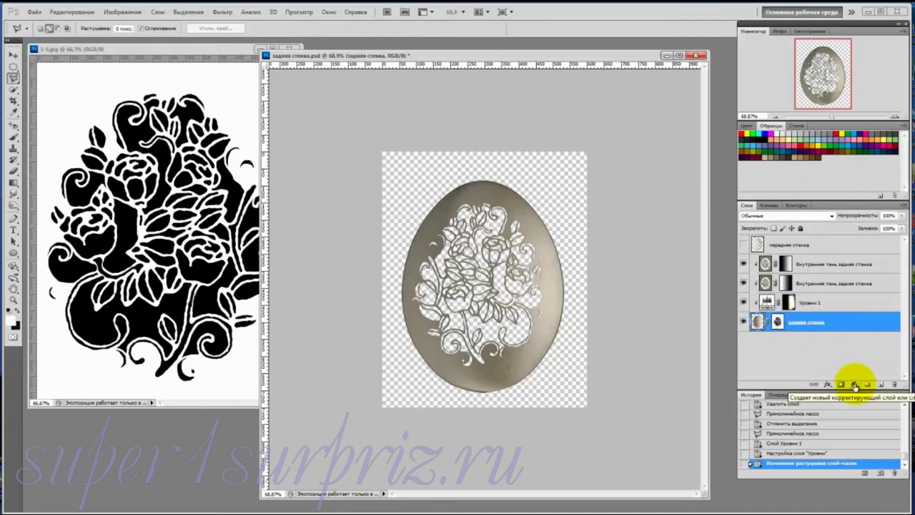
click(855, 386)
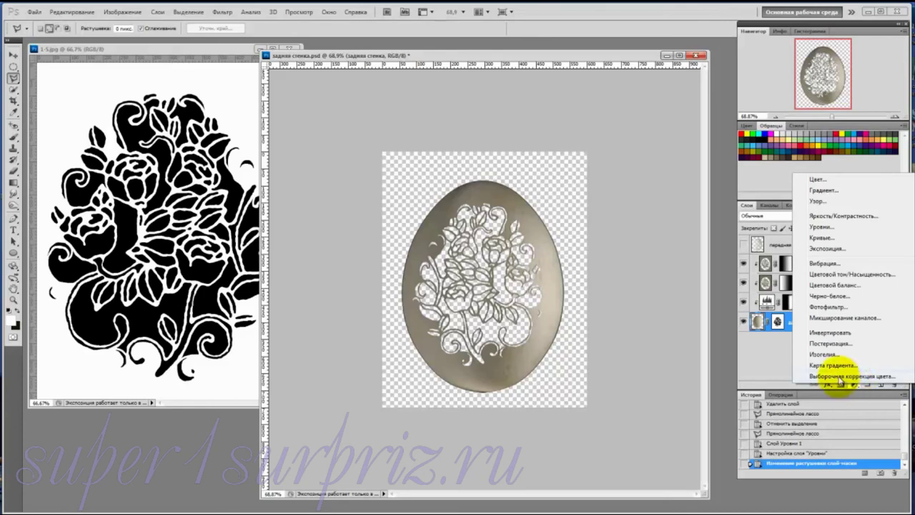
click(841, 377)
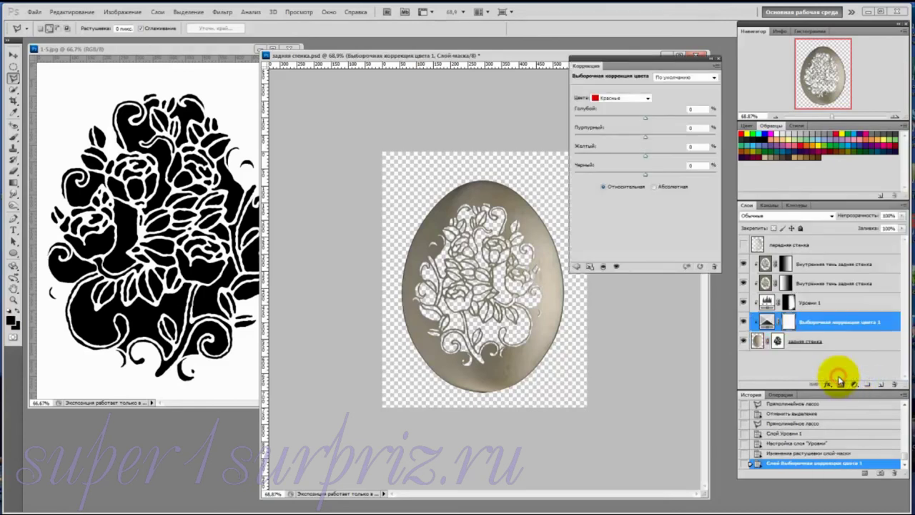
click(714, 80)
click(704, 102)
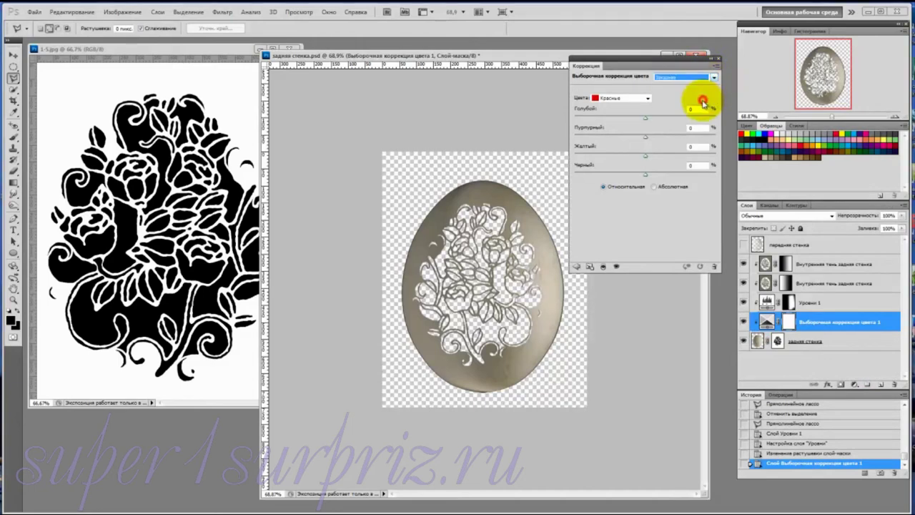
click(647, 98)
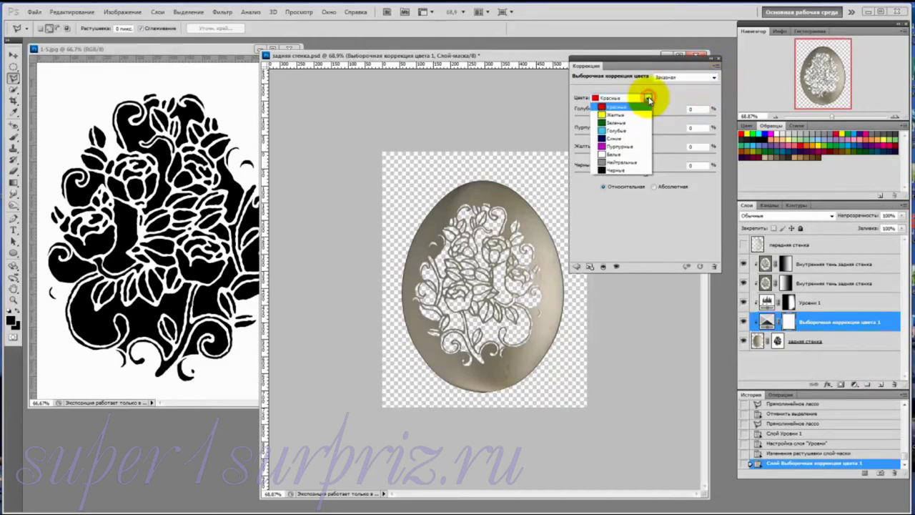
click(634, 163)
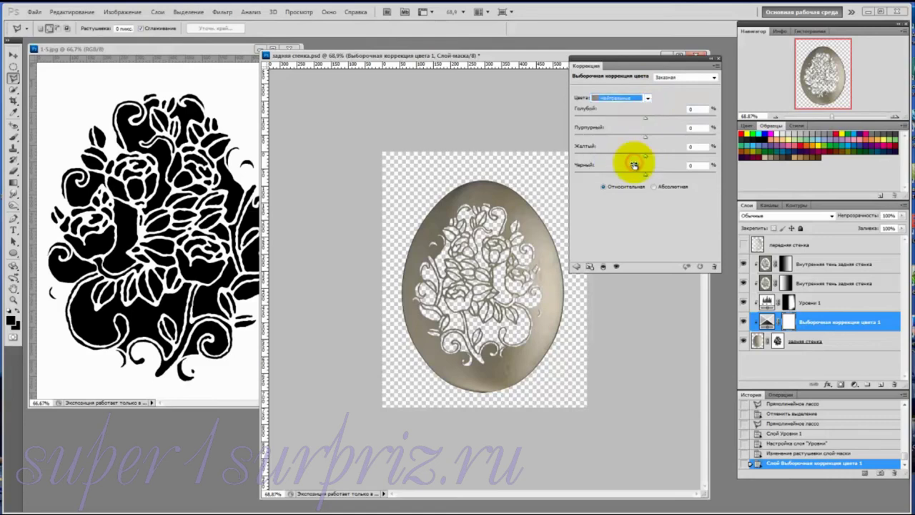
- Set the neutrals to cyan -10%, magenta 9%, yellow 16% and black -9%, and preview the tint with the передняя стенка layer briefly shown
click(692, 108)
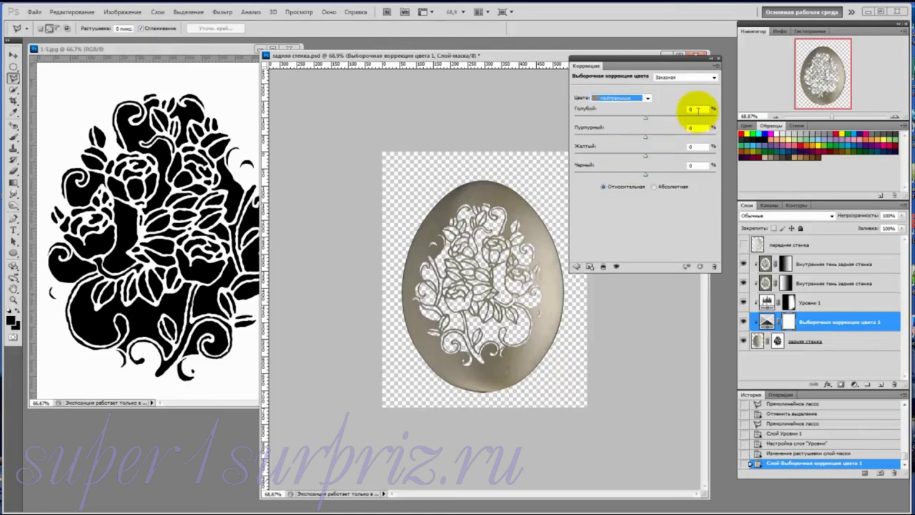
text(-5)
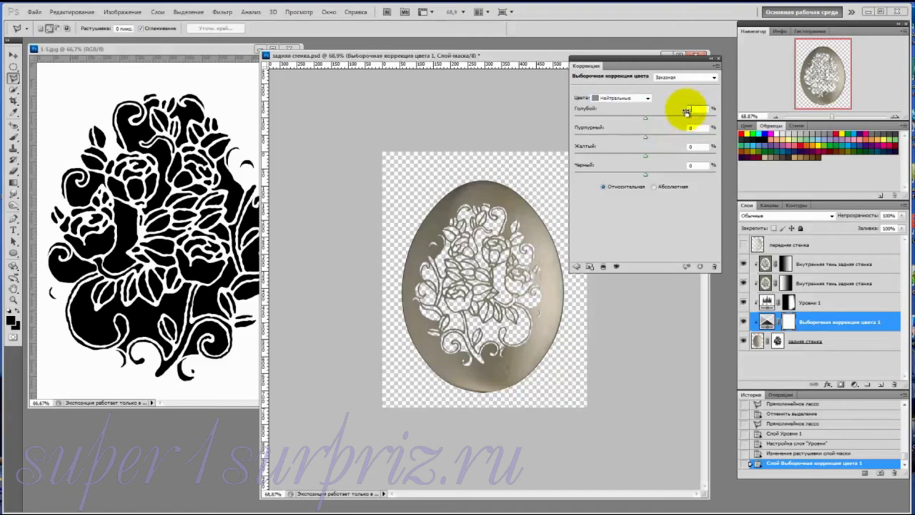
text(0)
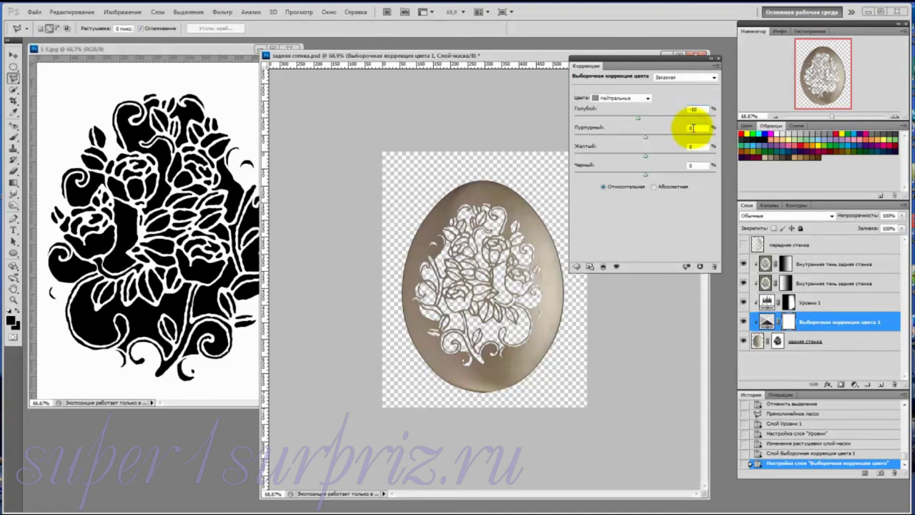
click(692, 128)
text(7)
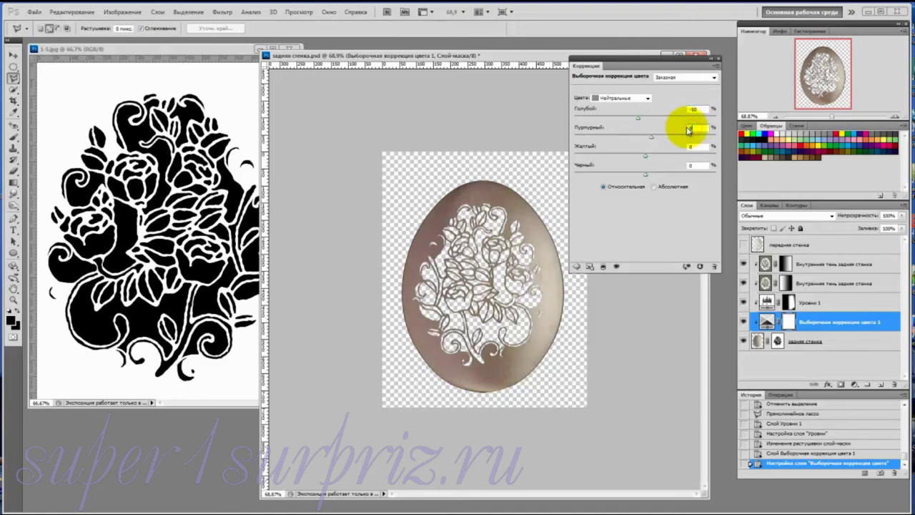
click(691, 147)
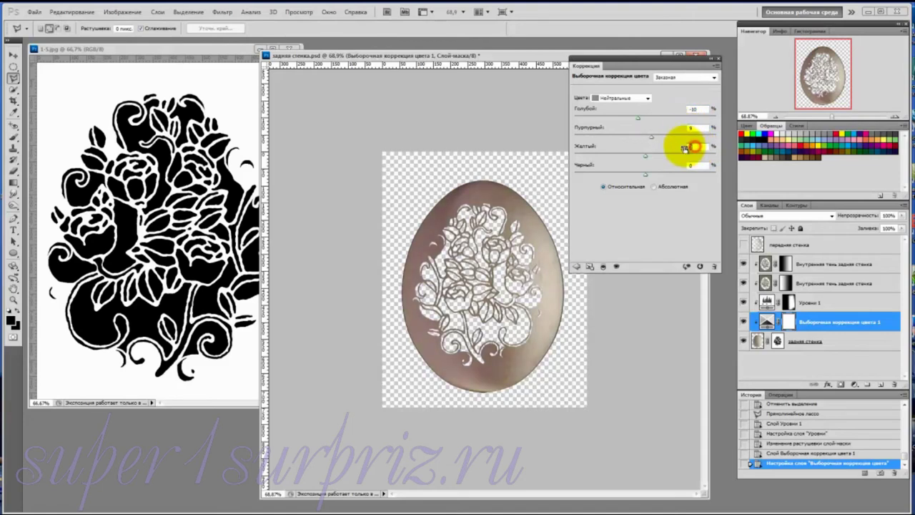
text(66)
click(693, 164)
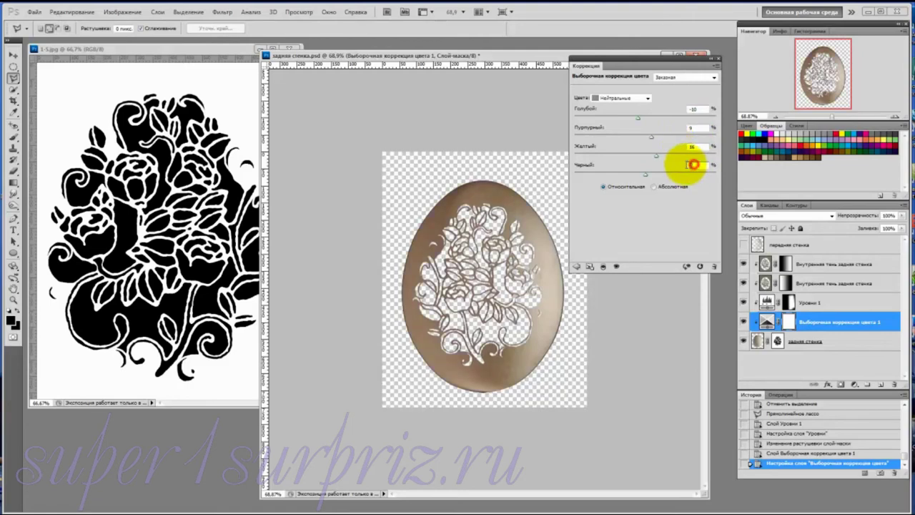
text(-5)
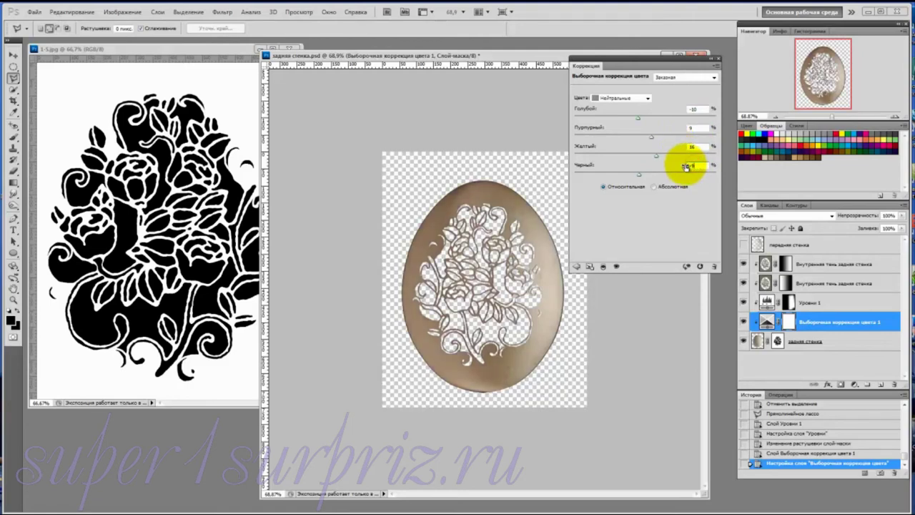
click(717, 60)
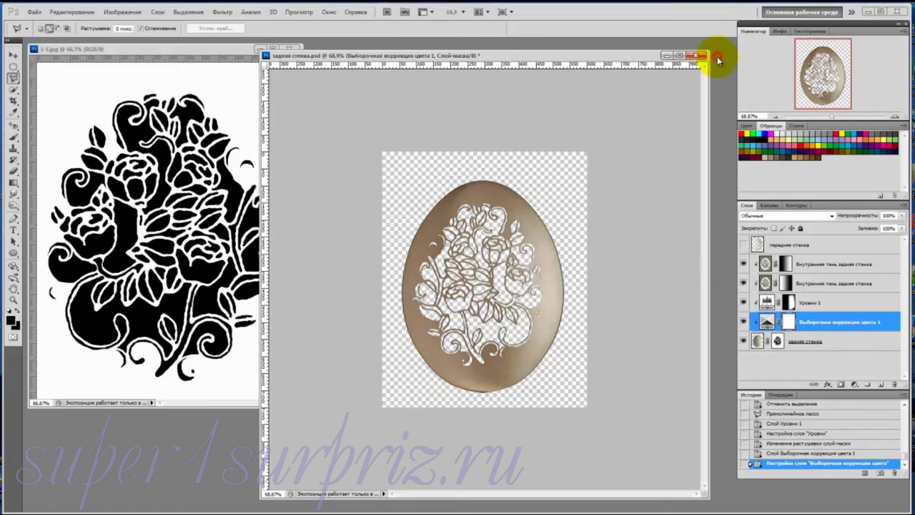
click(743, 246)
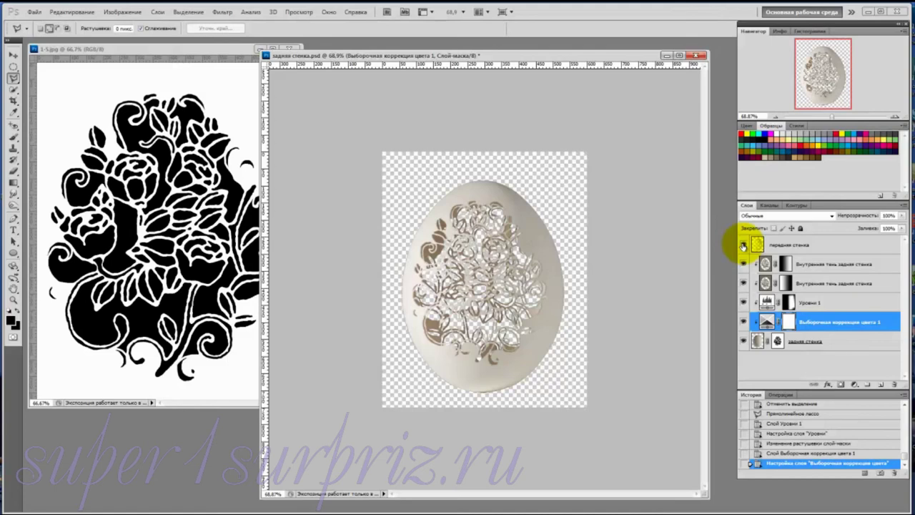
click(743, 245)
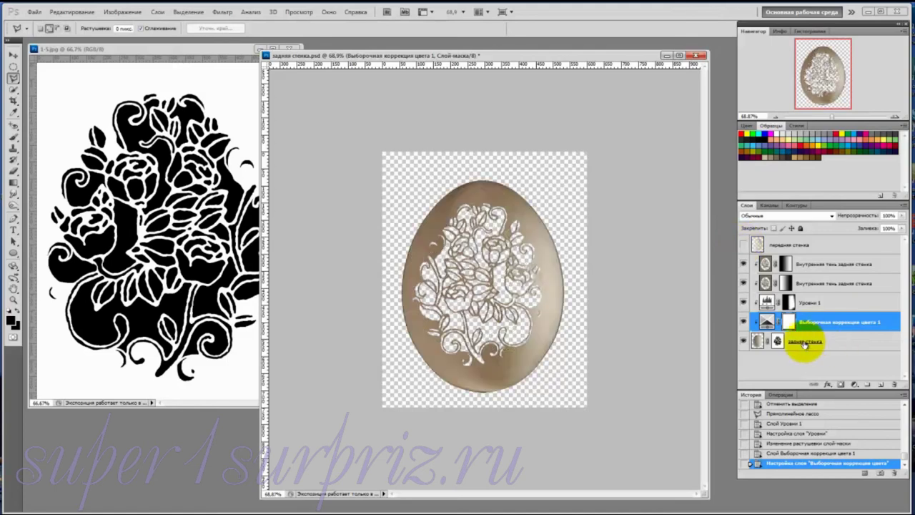
- Merge the задняя стенка layer with its Selective Color, Levels and two inner shadow layers into one layer
click(806, 341)
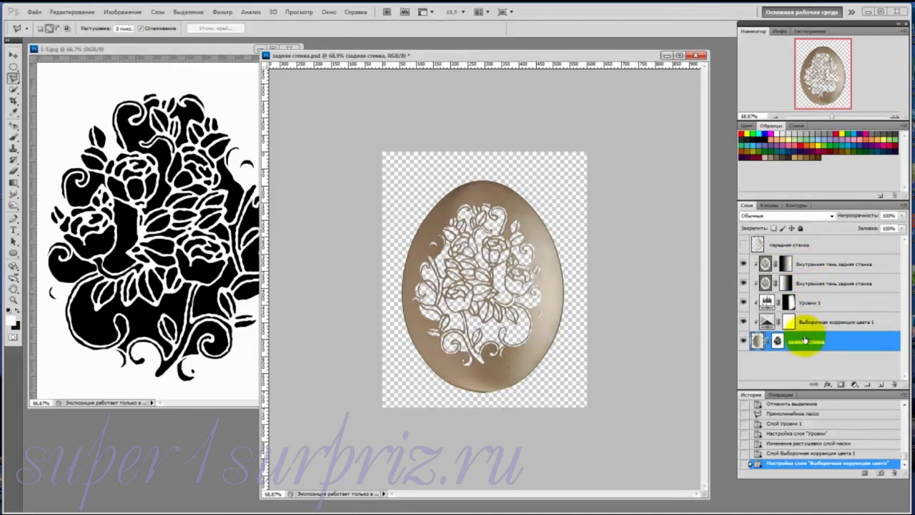
shift+click(822, 264)
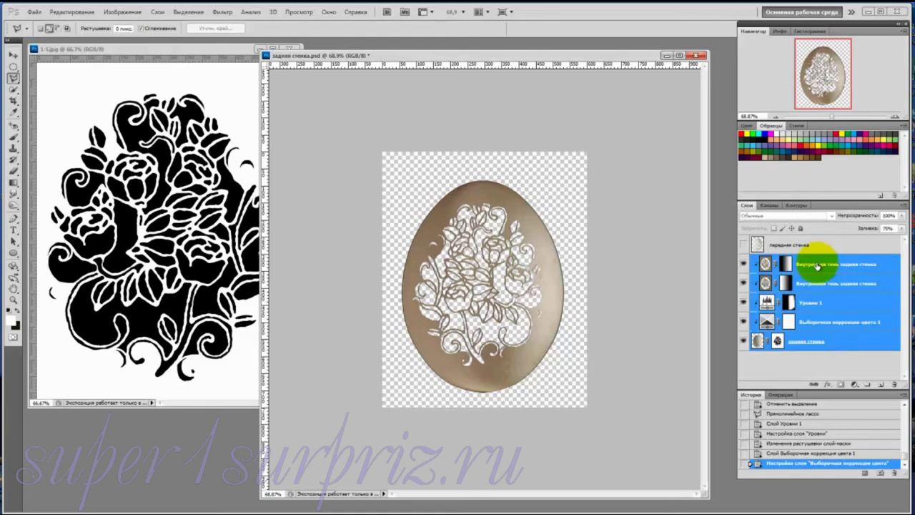
right_click(817, 264)
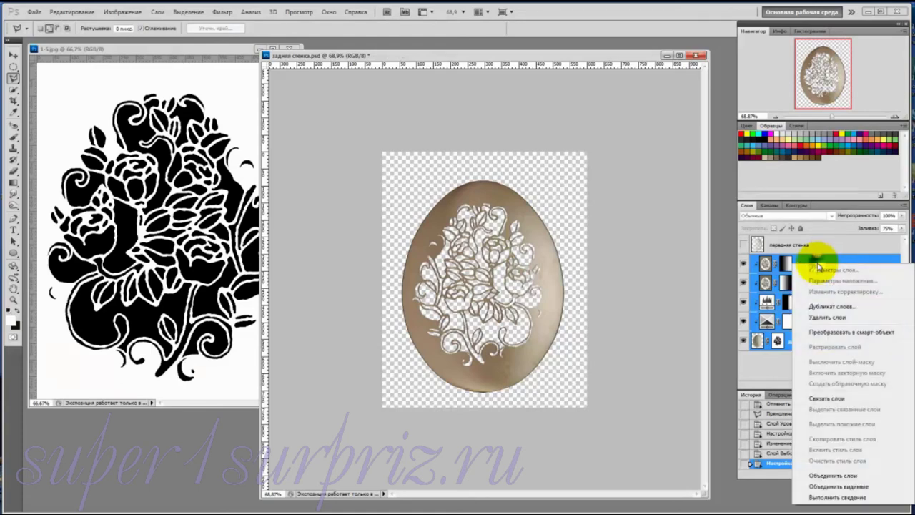
click(827, 476)
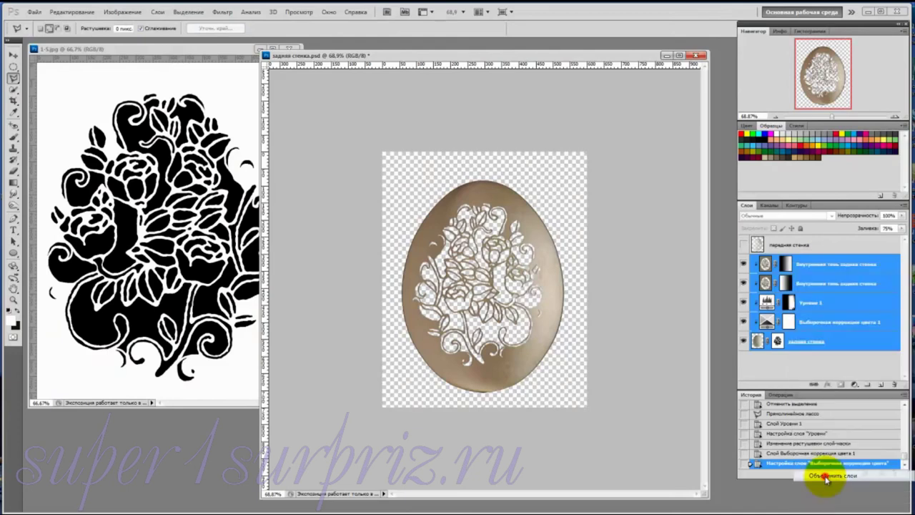
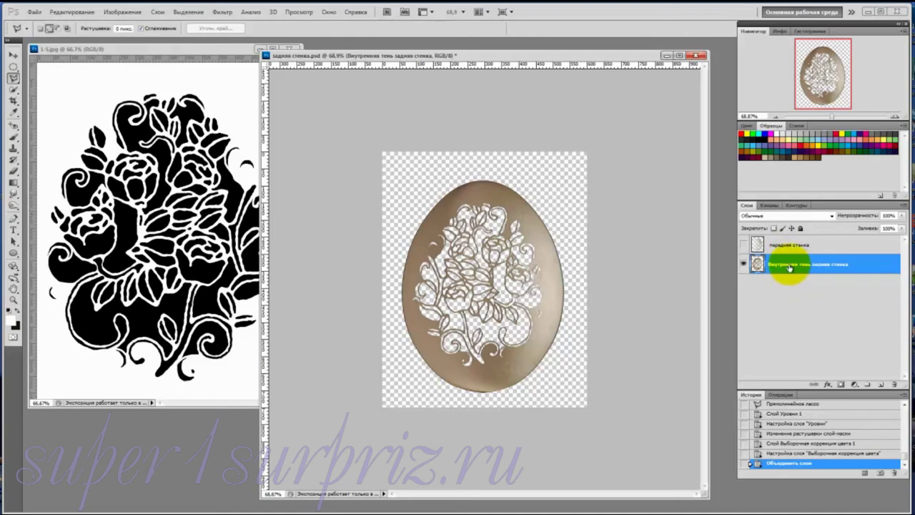
double_click(789, 264)
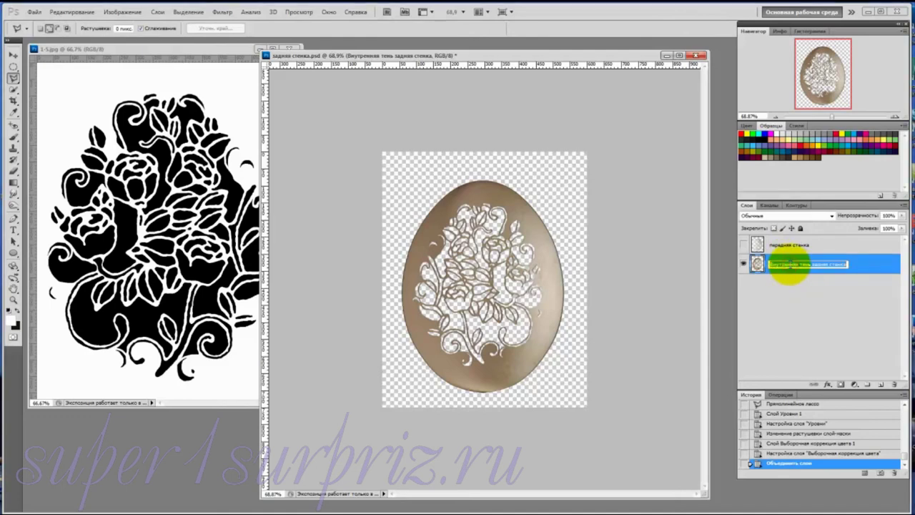
drag(810, 264, 768, 265)
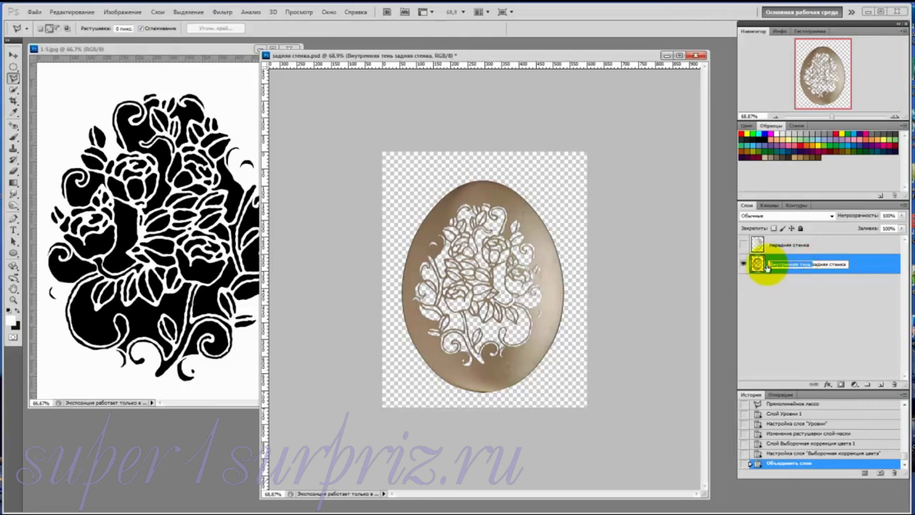
key(Return)
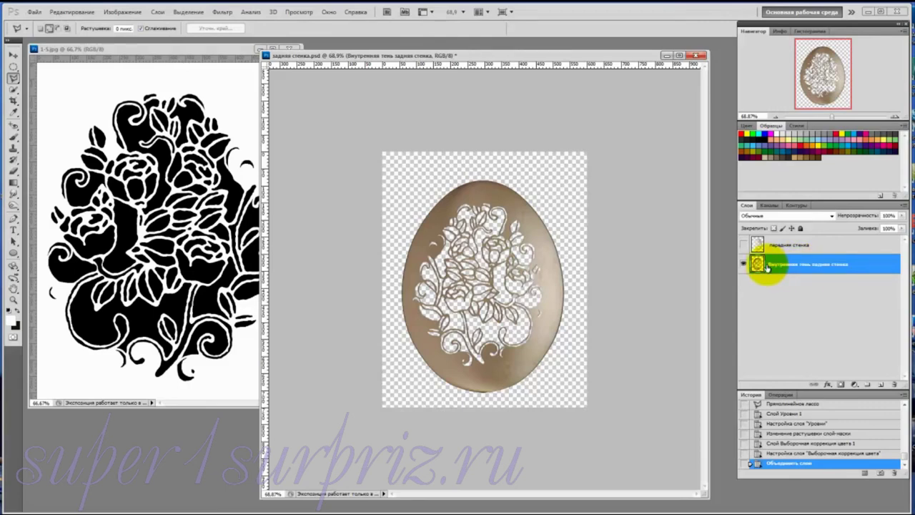
- Rename the merged back wall layer as задняя стенка
double_click(790, 264)
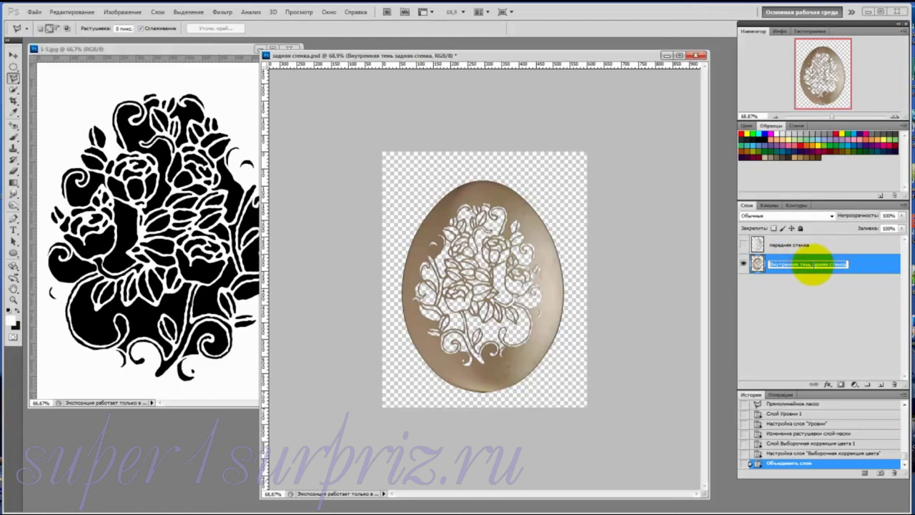
drag(810, 264, 761, 269)
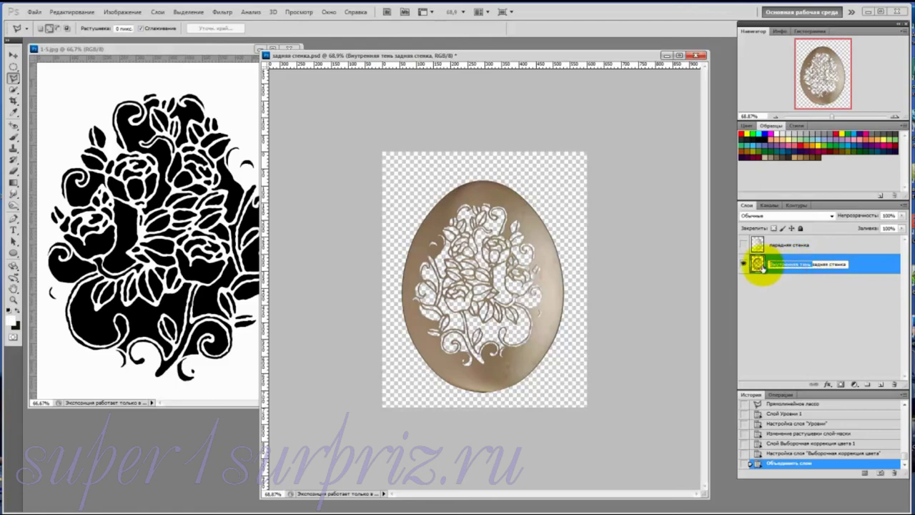
key(BackSpace)
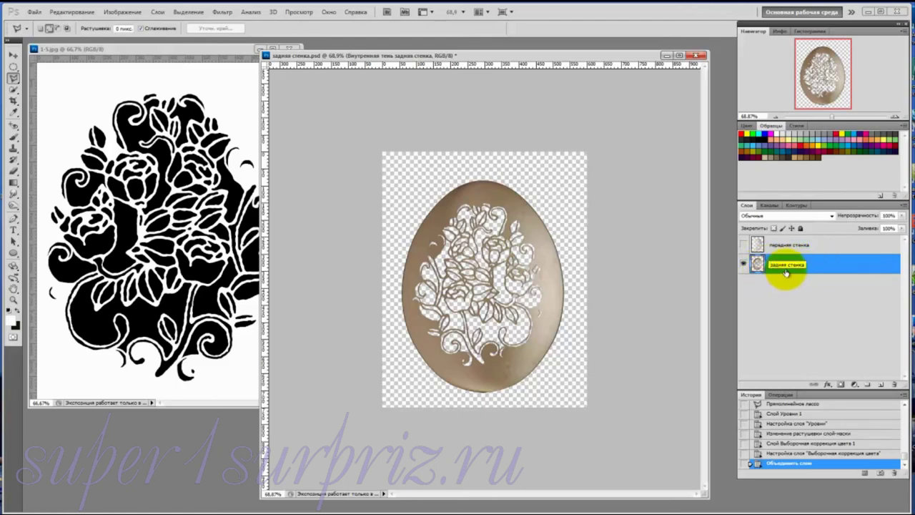
key(Return)
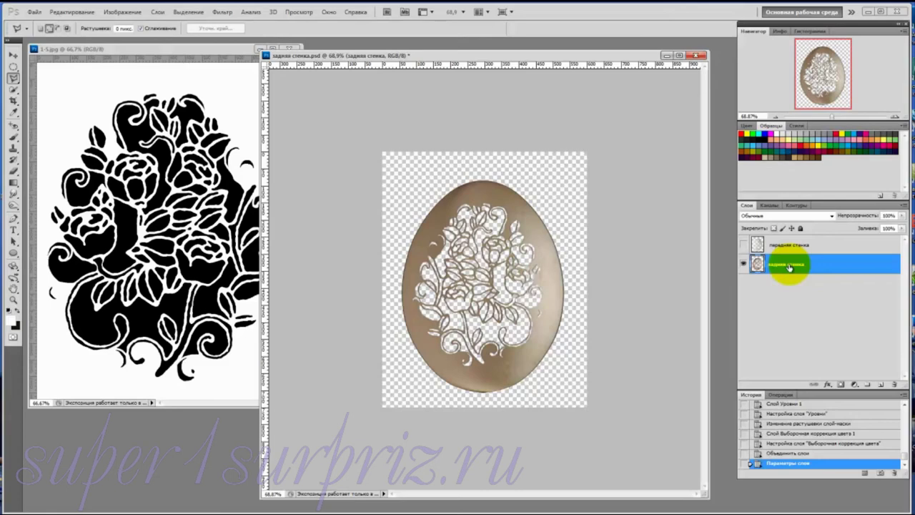
- Duplicate the задняя стенка layer and apply a slight Gaussian Blur to the copy
key(ctrl+j)
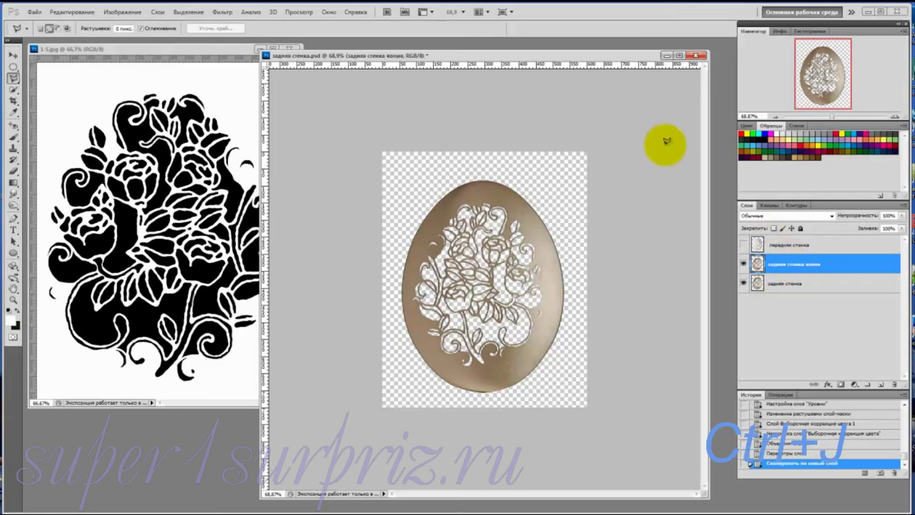
click(224, 14)
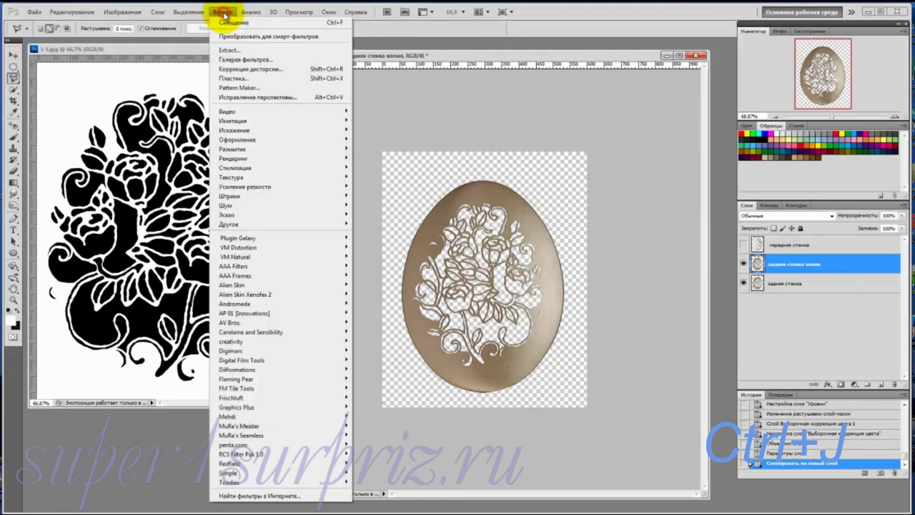
mouse_move(228, 146)
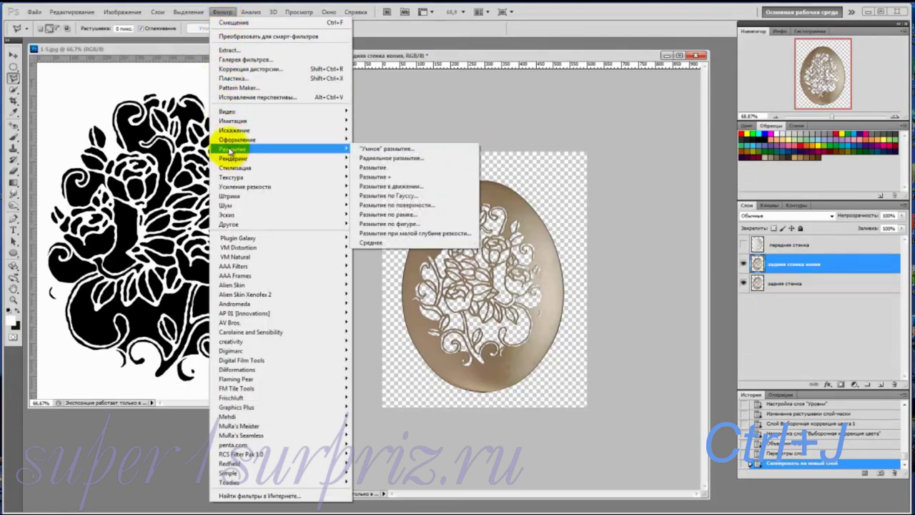
click(405, 197)
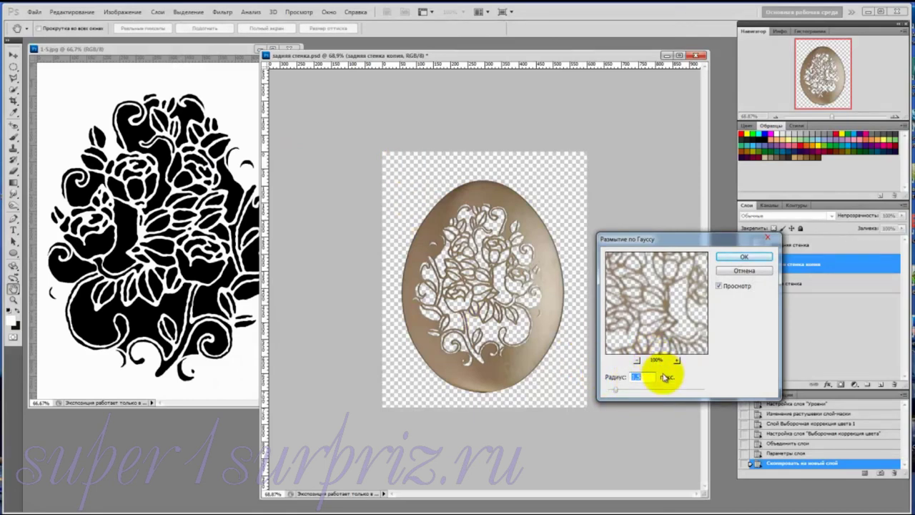
click(729, 261)
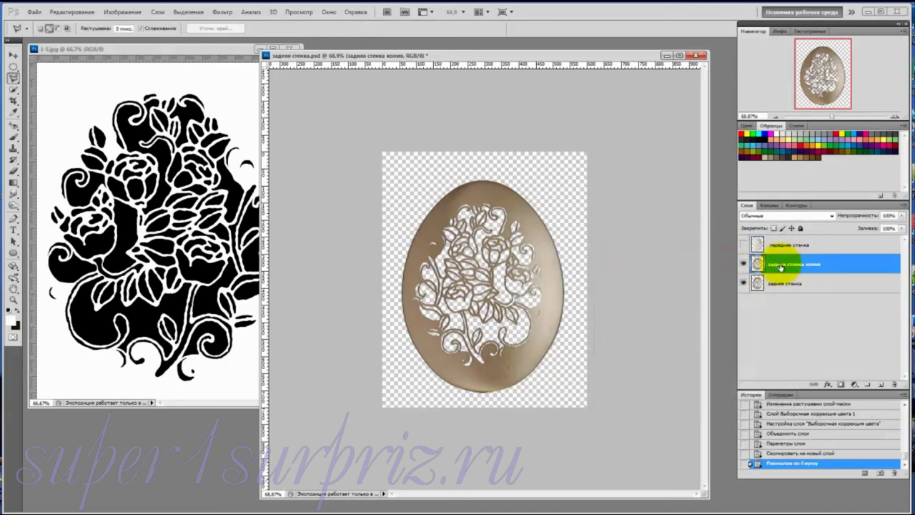
- Add a layer mask to the blurred back wall copy and choose a soft round brush with 0% hardness
click(842, 386)
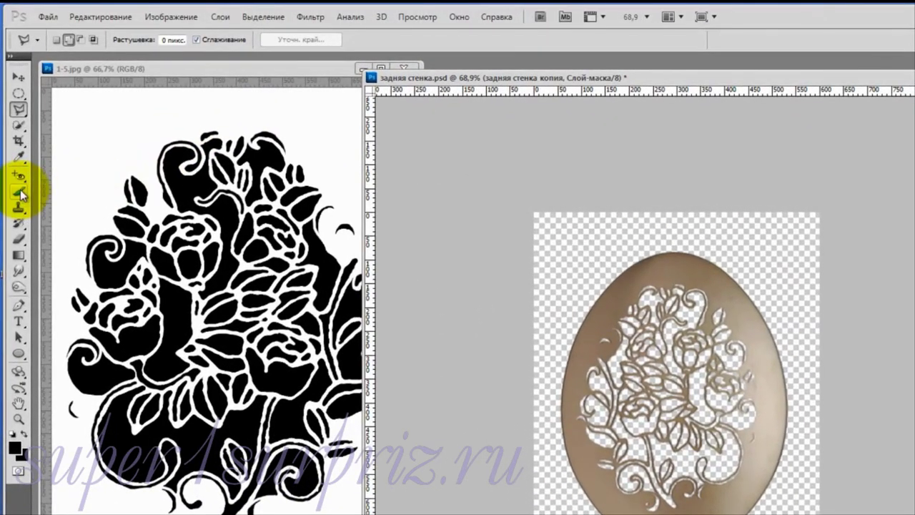
click(19, 191)
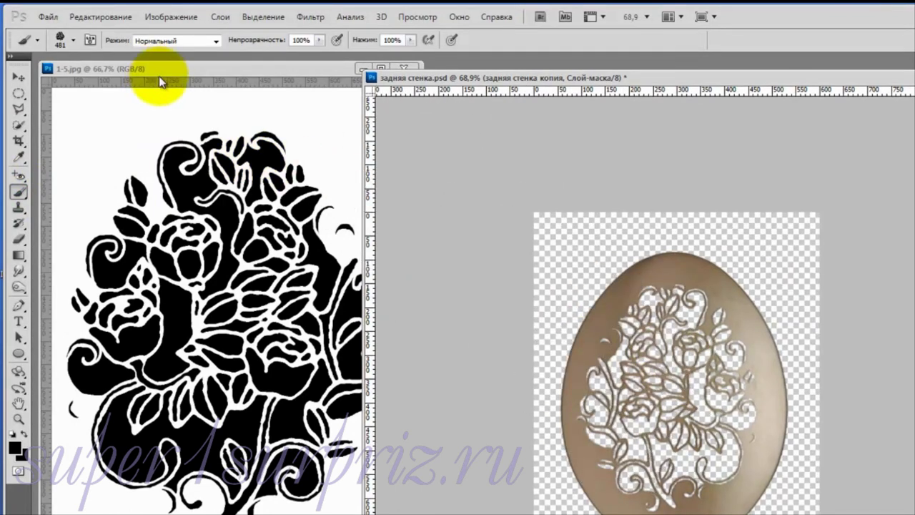
click(72, 39)
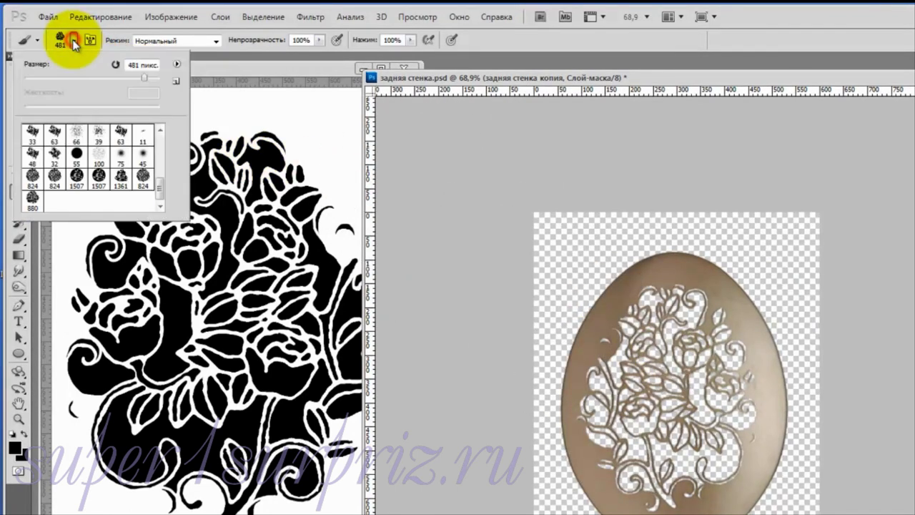
click(159, 182)
drag(166, 150, 162, 130)
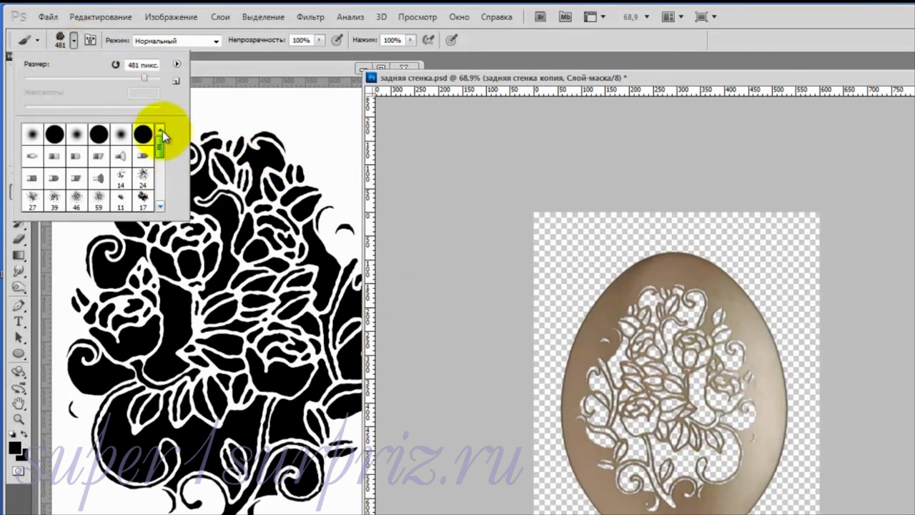
click(31, 135)
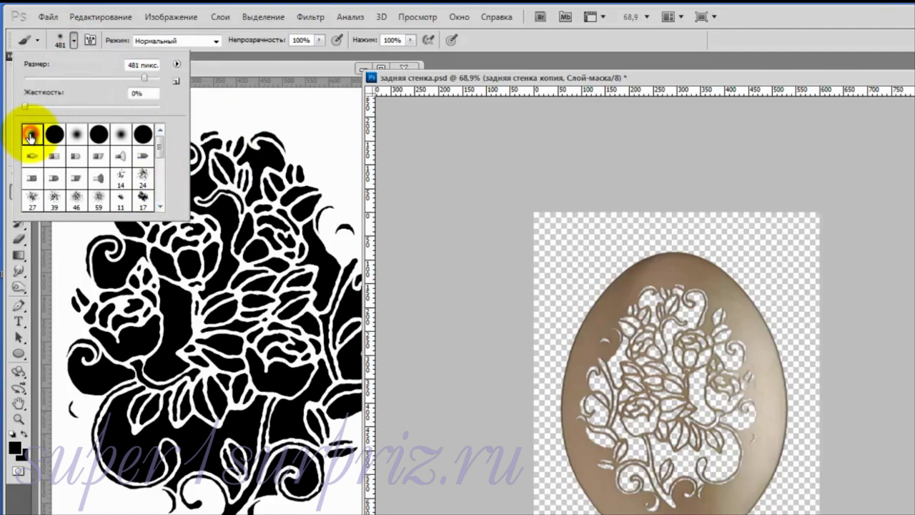
- Set the brush to 50% opacity and a size of 127 px
click(320, 40)
drag(320, 52, 290, 57)
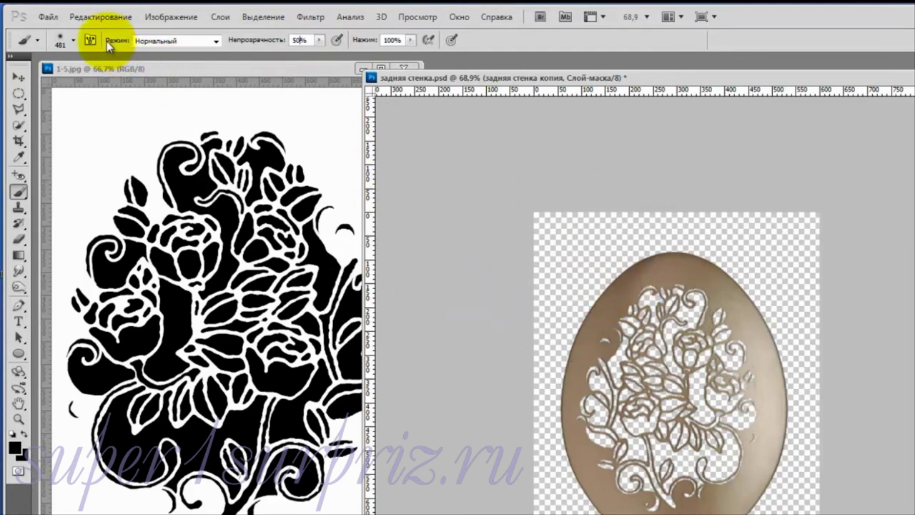
click(73, 40)
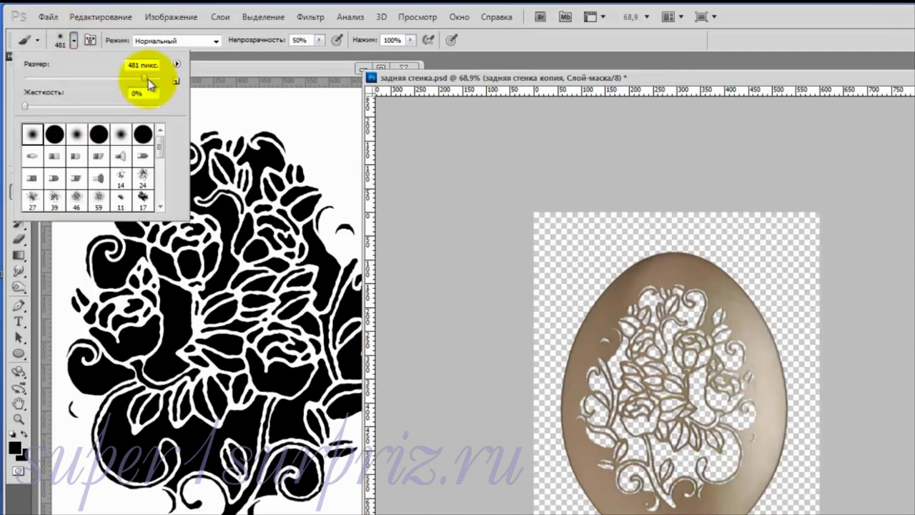
drag(145, 77, 101, 82)
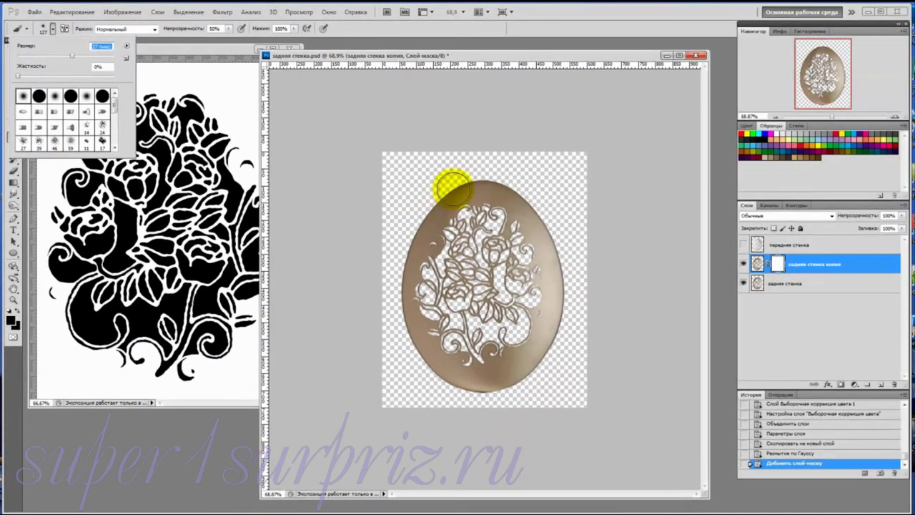
click(611, 282)
- Paint the layer mask black along the egg's edges to reduce the blur there, leaving the middle blurred
mouse_move(455, 187)
mouse_down()
mouse_move(421, 216)
mouse_move(419, 295)
mouse_move(414, 265)
mouse_move(407, 296)
mouse_move(423, 336)
mouse_move(411, 323)
mouse_move(463, 395)
mouse_move(513, 392)
mouse_move(531, 380)
mouse_move(472, 391)
mouse_move(511, 379)
mouse_move(530, 359)
mouse_move(556, 284)
mouse_move(557, 328)
mouse_move(555, 245)
mouse_move(523, 190)
mouse_move(495, 172)
mouse_move(445, 181)
mouse_move(482, 169)
mouse_up()
mouse_move(524, 236)
mouse_down()
mouse_move(524, 343)
mouse_move(501, 368)
mouse_move(464, 368)
mouse_move(424, 299)
mouse_move(421, 260)
mouse_move(438, 202)
mouse_move(466, 191)
mouse_move(404, 280)
mouse_move(423, 316)
mouse_up()
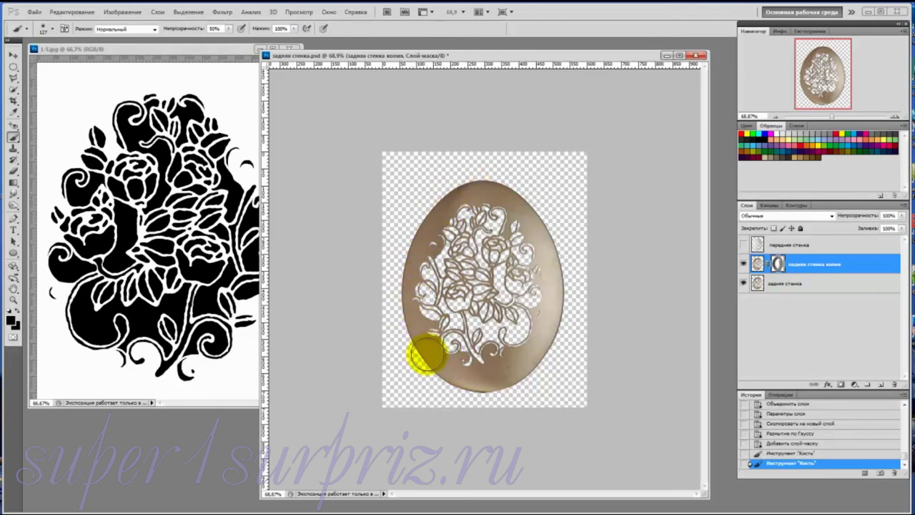
drag(449, 342, 419, 269)
mouse_move(504, 379)
mouse_down()
mouse_move(537, 365)
mouse_move(565, 317)
mouse_move(564, 255)
mouse_move(524, 194)
mouse_move(482, 172)
mouse_move(551, 215)
mouse_up()
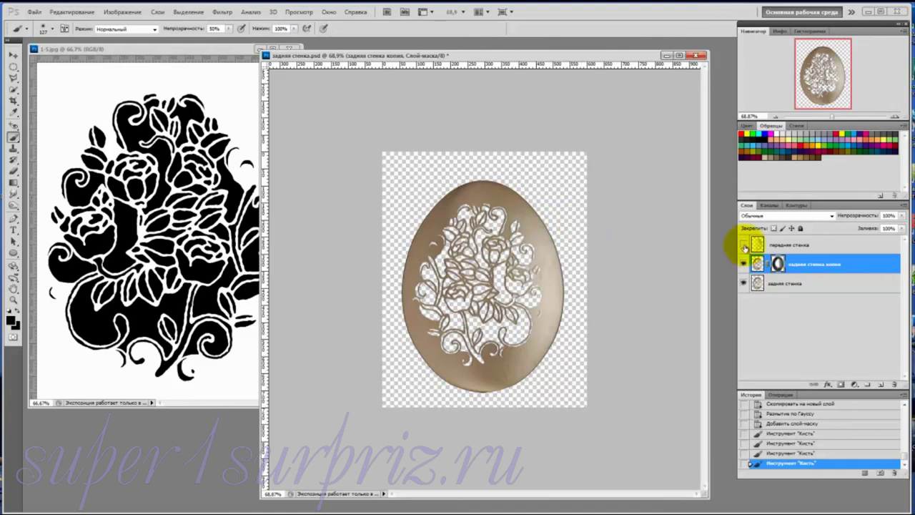
- Show the передняя стенка layer and close the 1-5.jpg ornament document
click(744, 245)
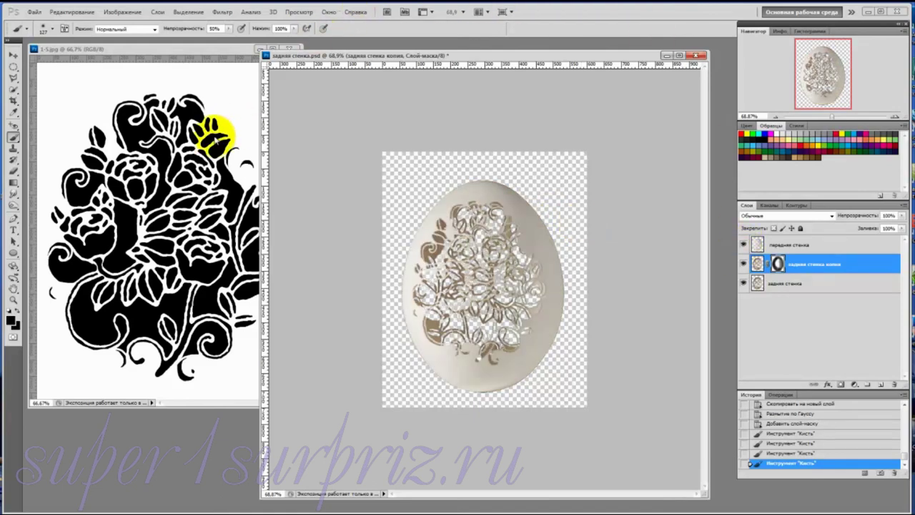
click(229, 112)
click(292, 48)
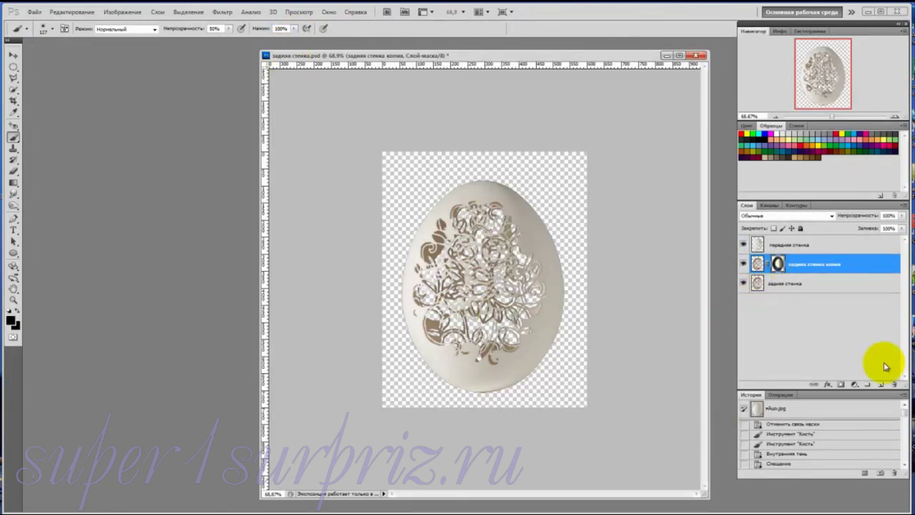
- Create a new empty layer and place it at the bottom of the layer stack, beneath задняя стенка
click(855, 284)
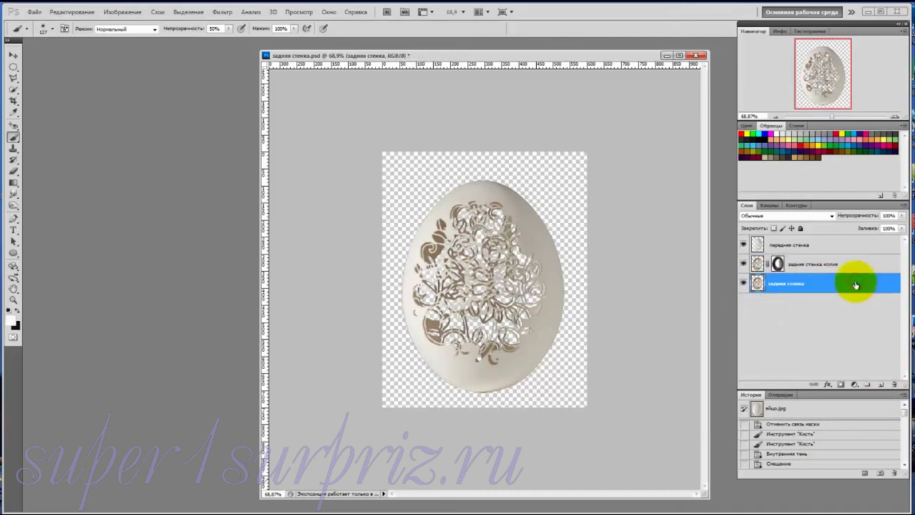
click(883, 385)
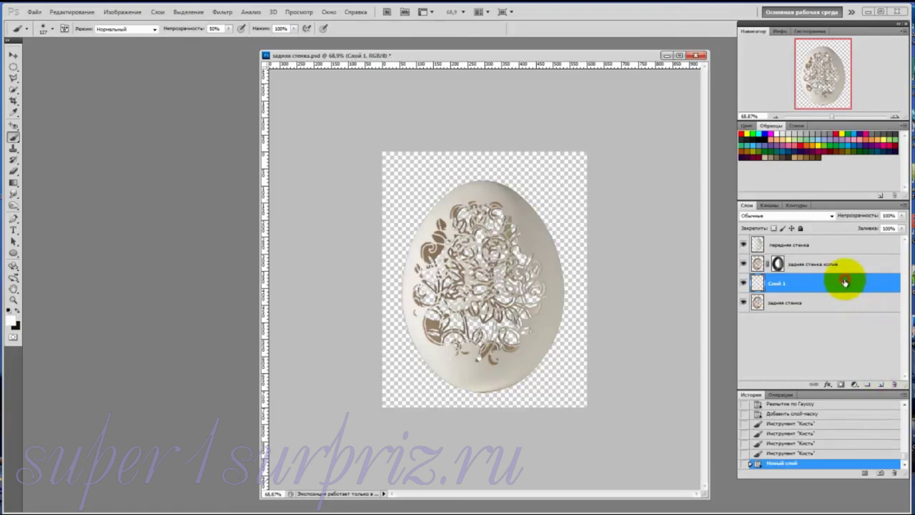
drag(845, 282, 842, 326)
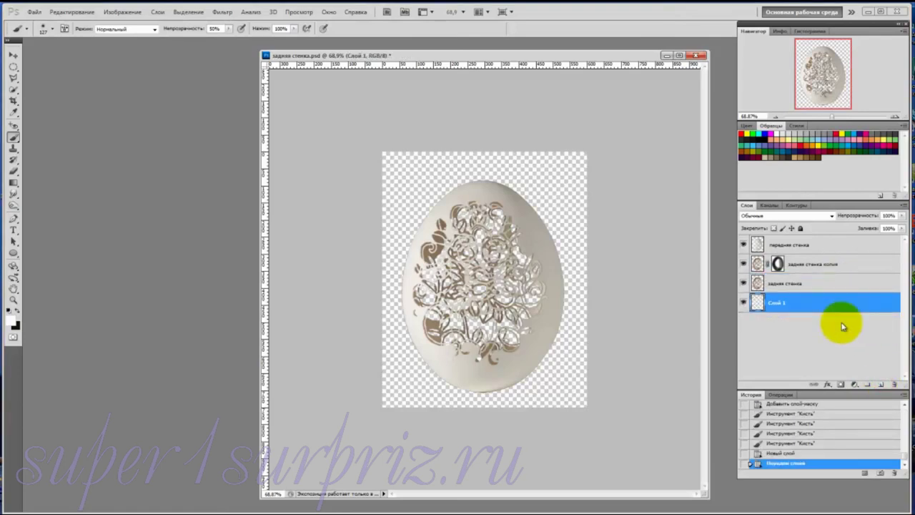
- Fill the bottom layer with a yellow, pink and violet linear gradient running diagonally from the lower-left to the upper-right of the canvas
click(12, 185)
click(75, 29)
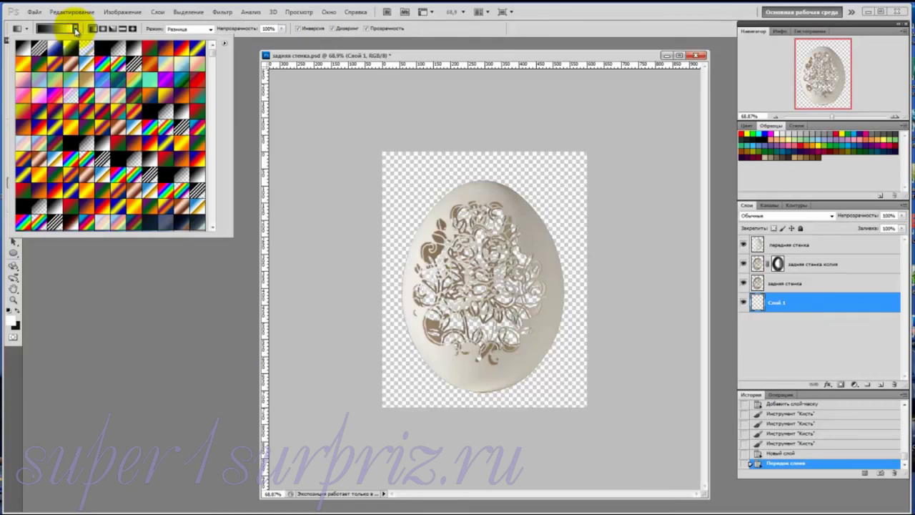
click(24, 80)
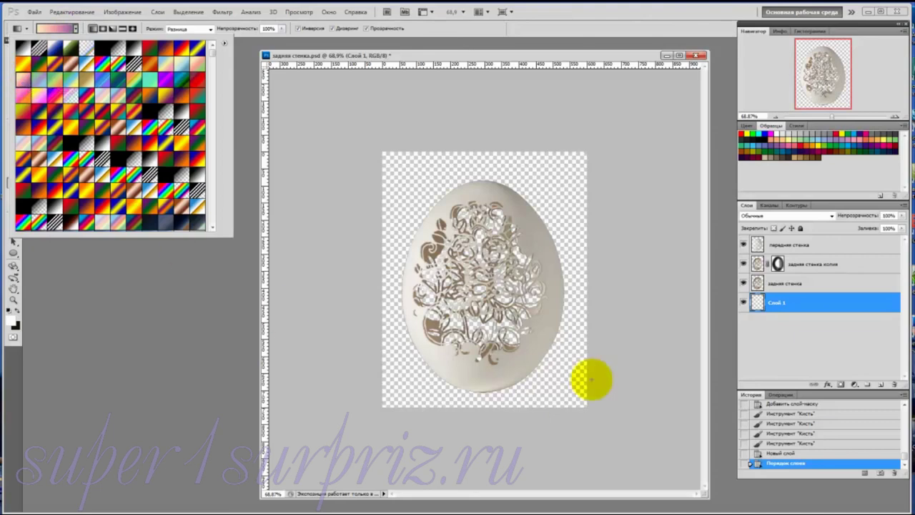
drag(388, 384, 560, 170)
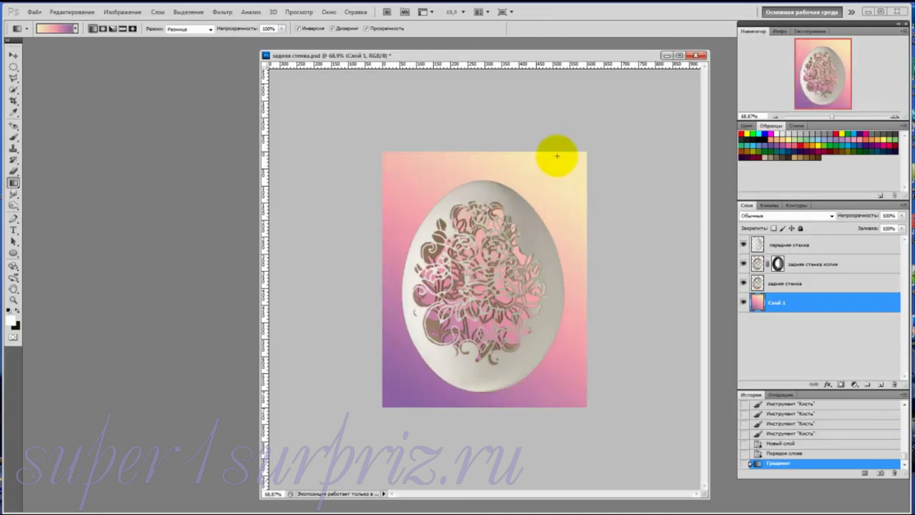
- Open the plaid image Softly Plaidly (4).png from the Softly Plaidly Image Files folder
click(34, 12)
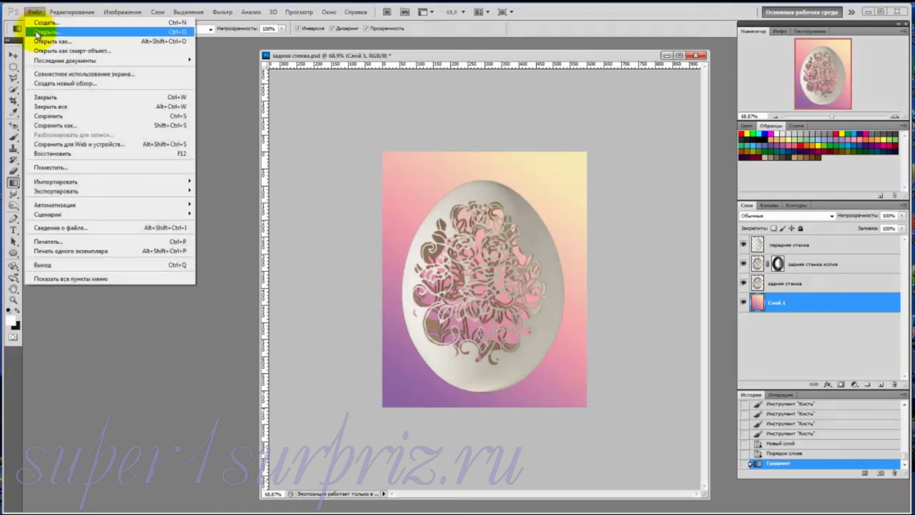
click(37, 32)
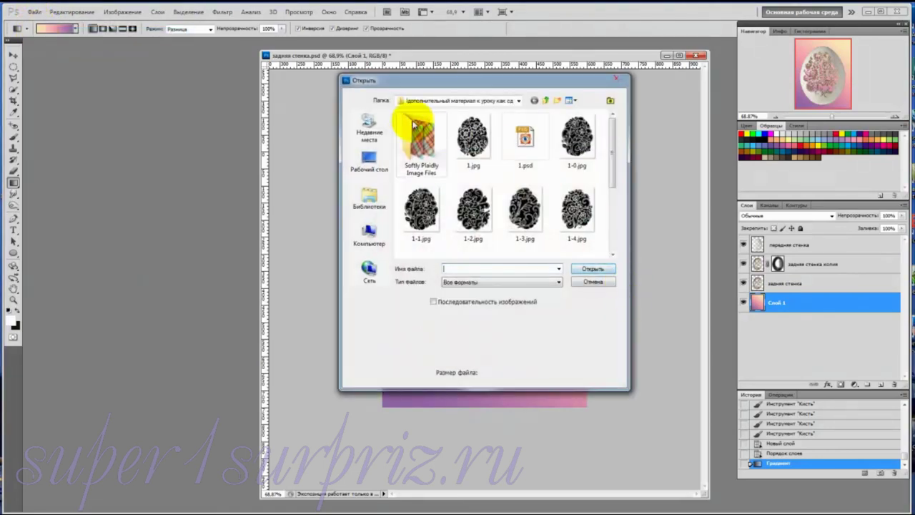
double_click(419, 138)
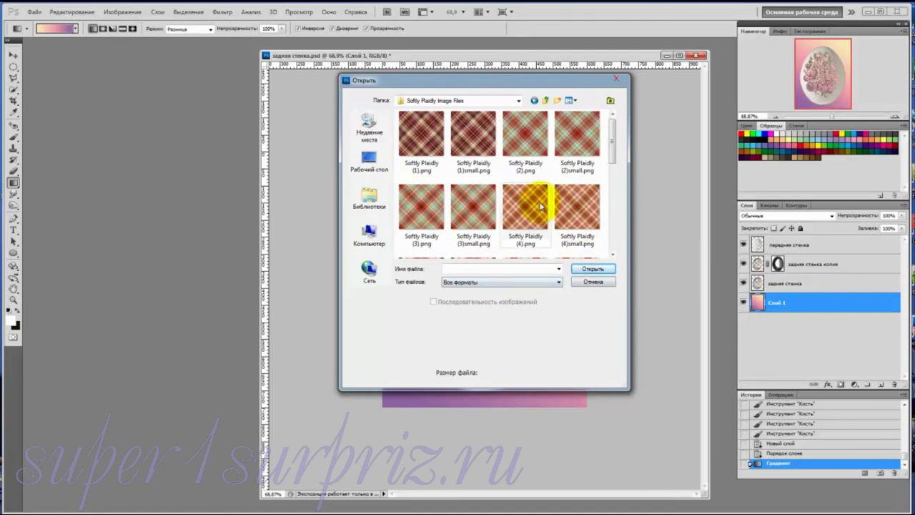
click(529, 224)
click(592, 270)
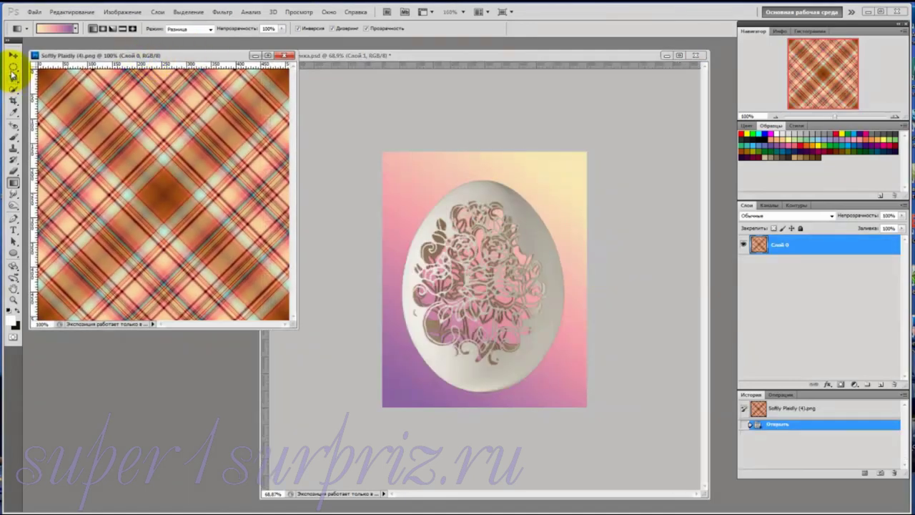
- Copy the plaid image into the egg document, centred behind the egg's lower part, and close the plaid's source document
click(14, 55)
drag(157, 181, 490, 372)
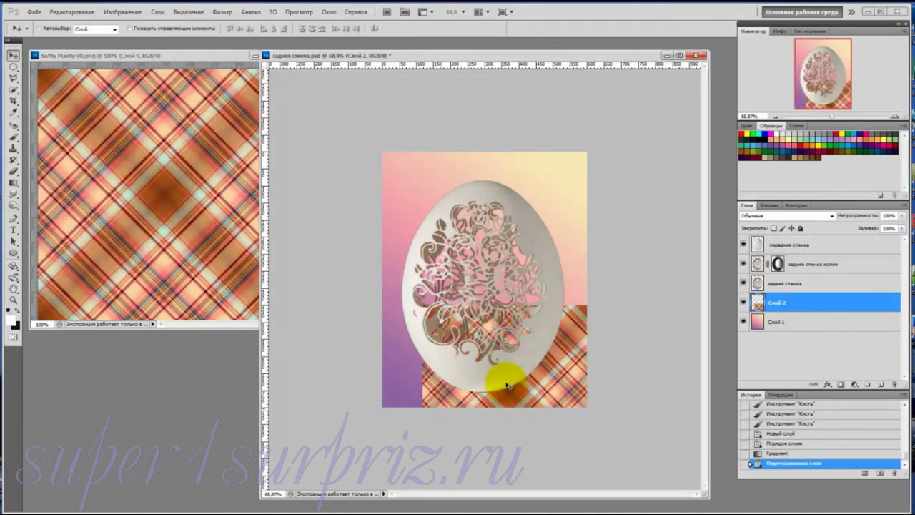
click(215, 55)
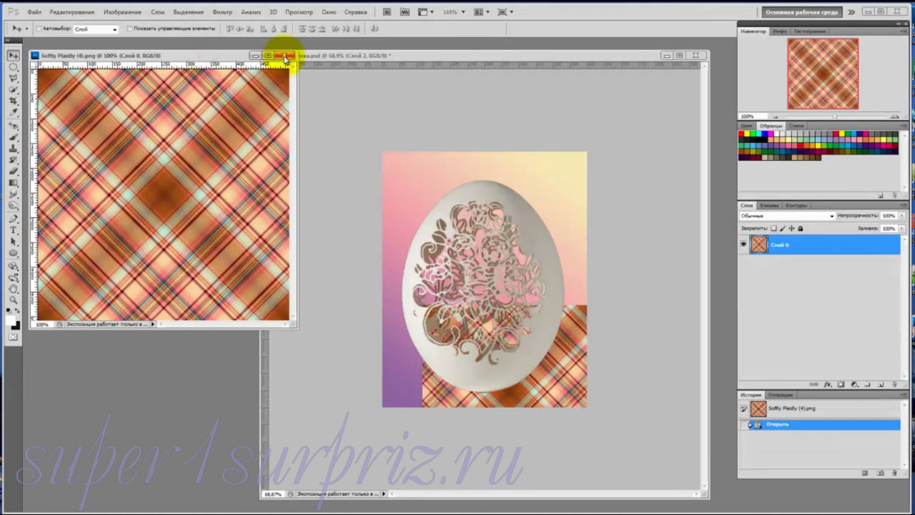
click(293, 55)
drag(566, 389, 543, 372)
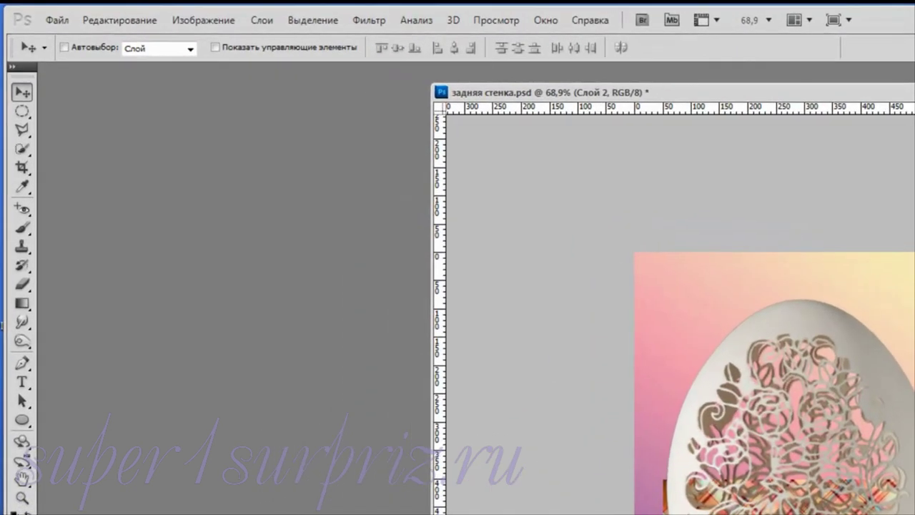
- Apply a Perspective transform to the plaid layer, widening its front edge beyond the canvas sides and slightly narrowing its back edge
click(129, 22)
mouse_move(143, 340)
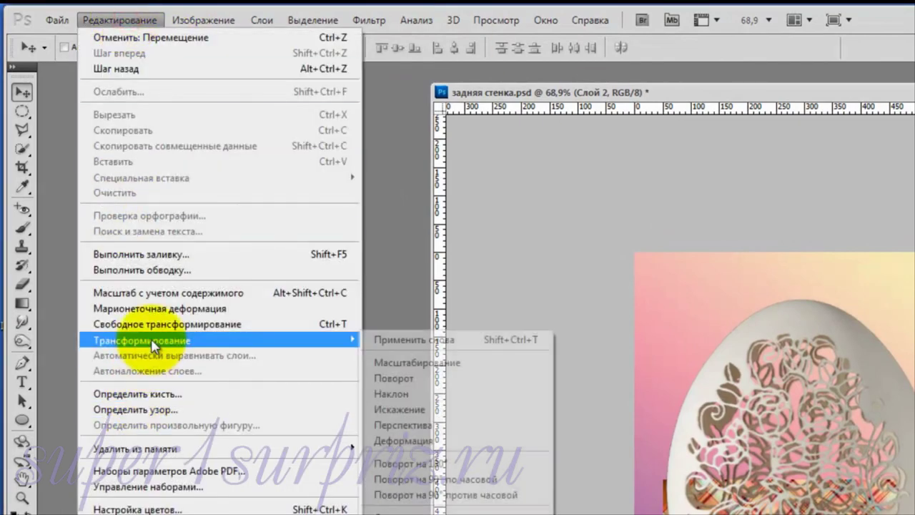
click(458, 426)
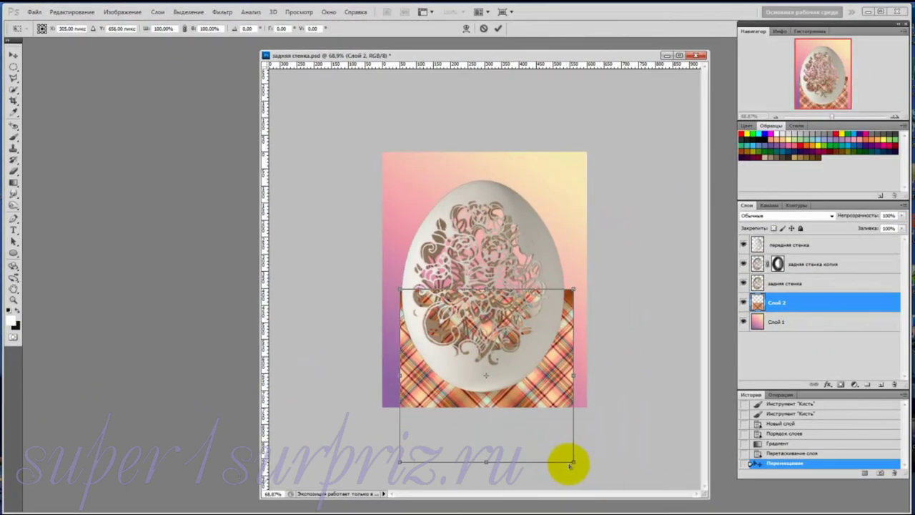
drag(571, 463, 623, 443)
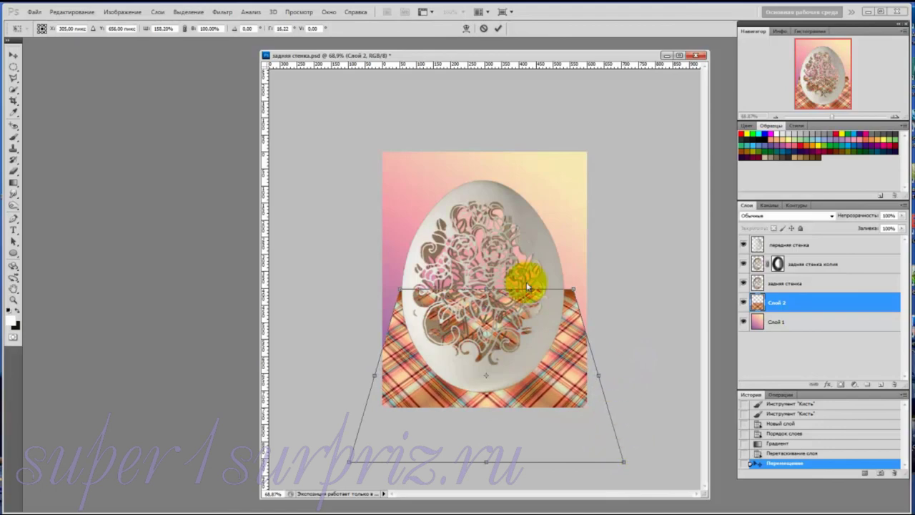
drag(573, 290, 565, 293)
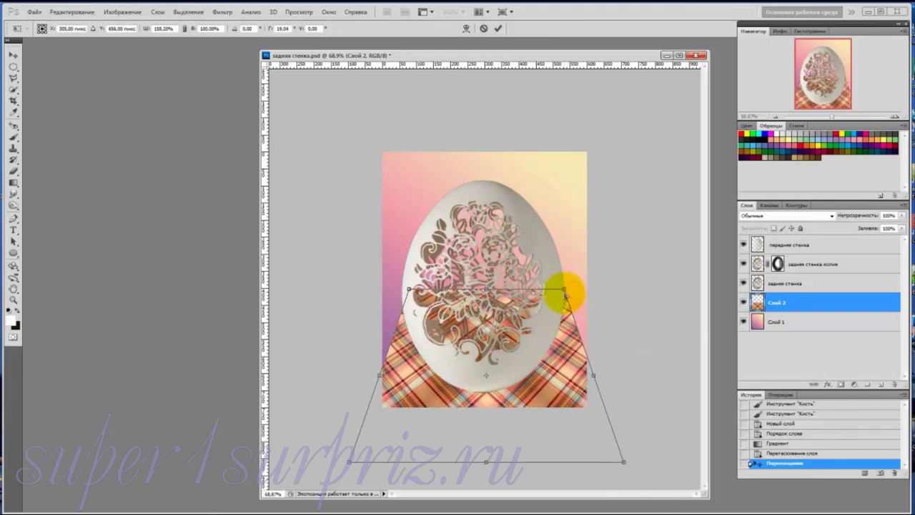
- Scale the plaid vertically to about 53% so it forms a low tabletop beneath the egg, and apply the transform
right_click(552, 378)
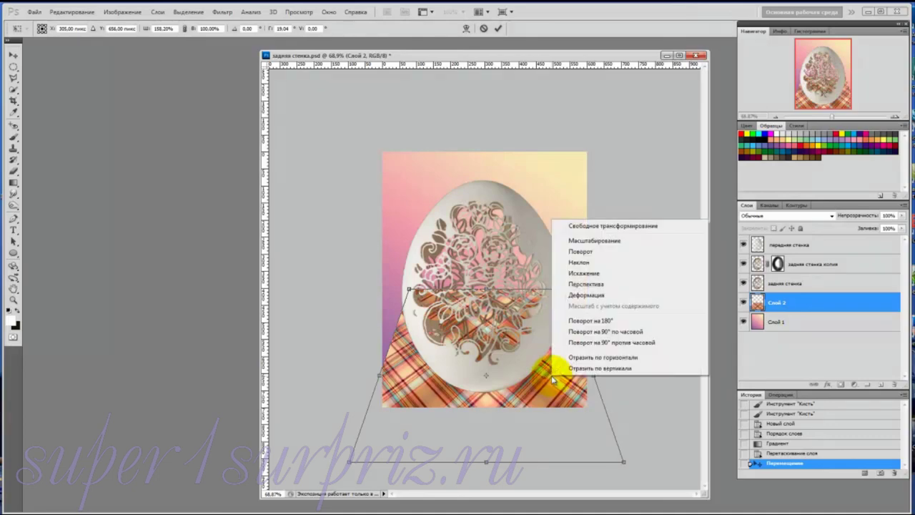
click(576, 243)
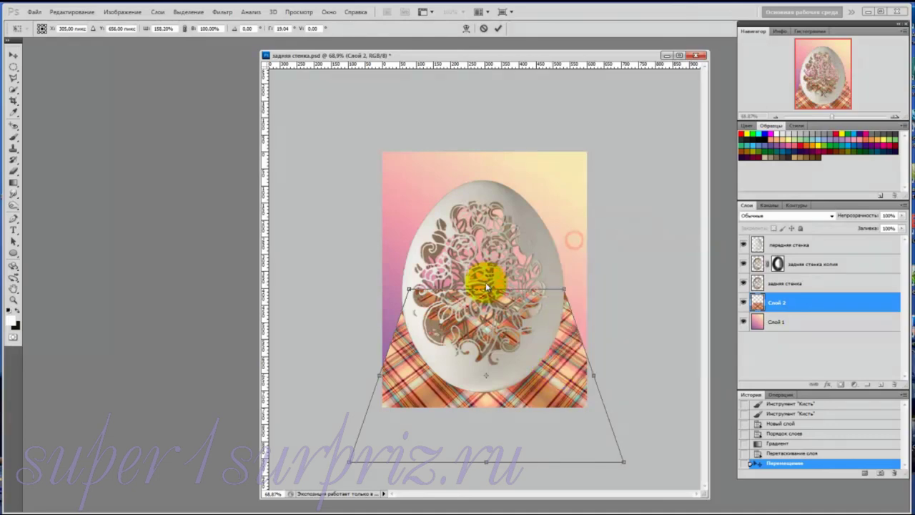
drag(486, 288, 486, 329)
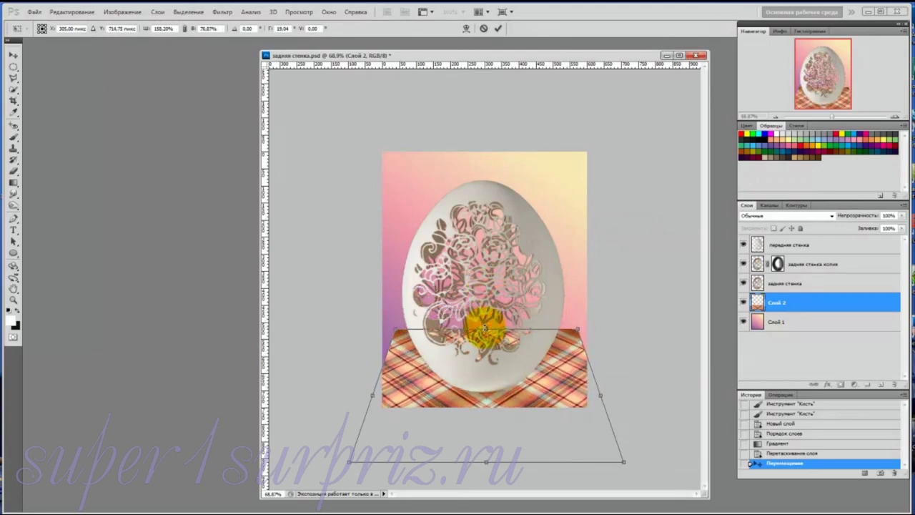
drag(488, 463, 489, 421)
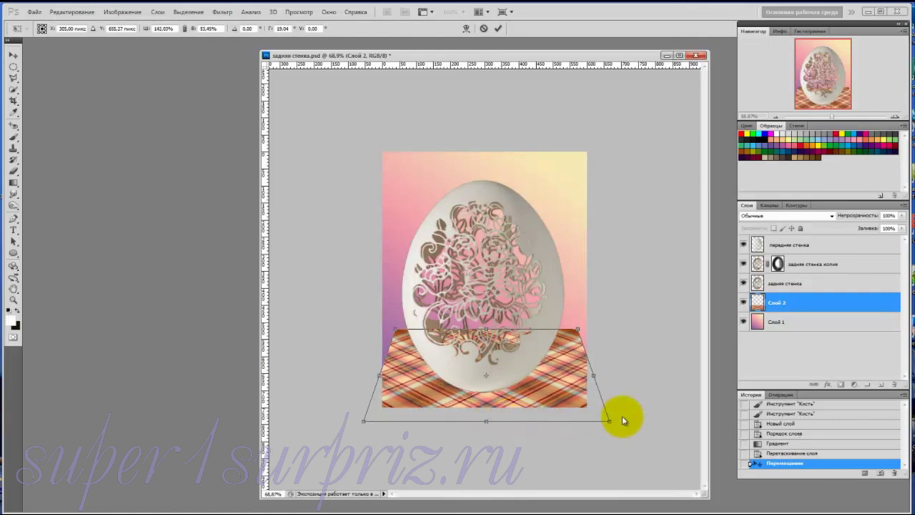
key(Return)
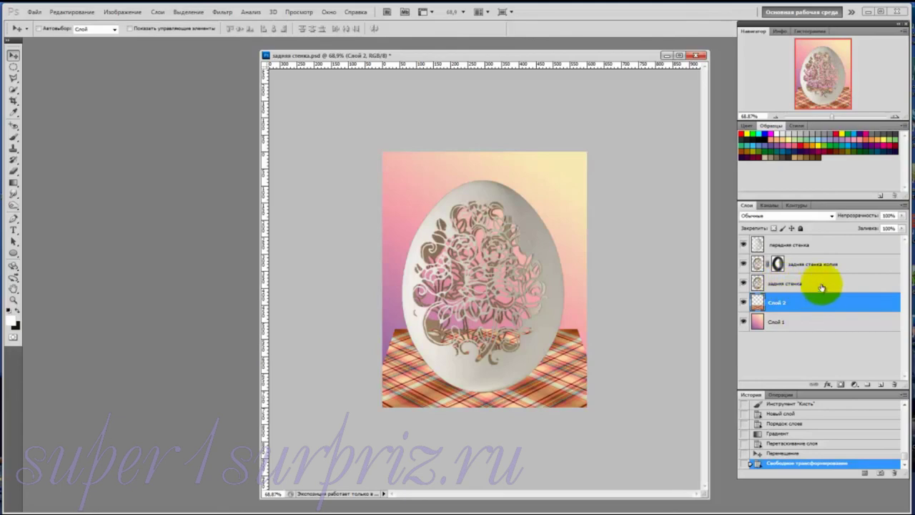
- Merge the задняя стенка, задняя стенка копия and передняя стенка layers into one egg layer
click(789, 284)
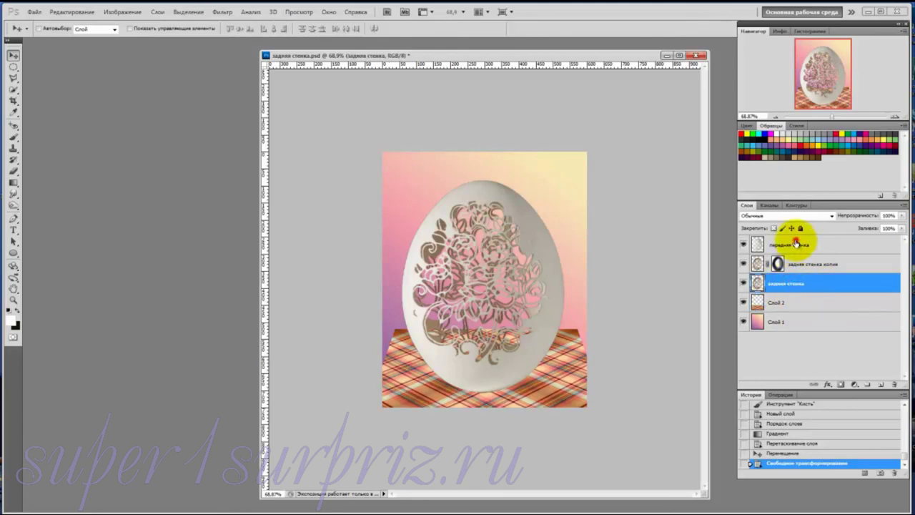
shift+click(795, 244)
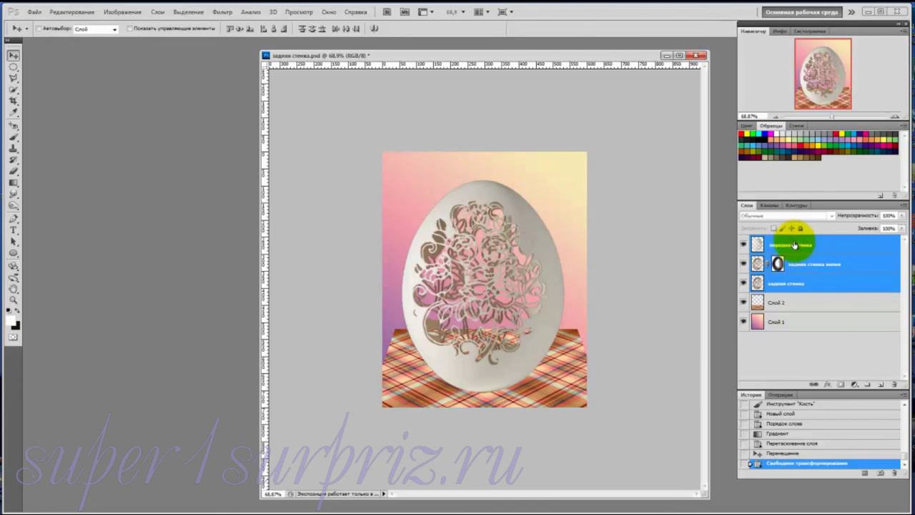
right_click(794, 245)
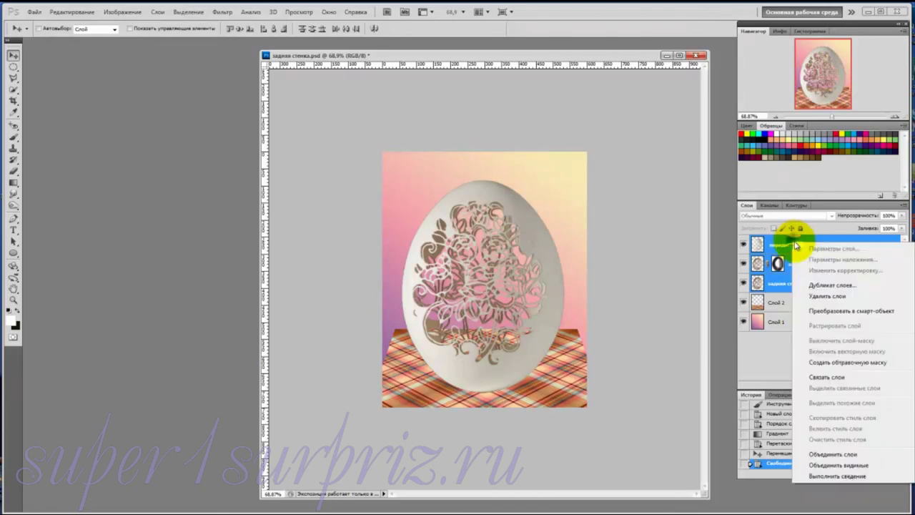
click(807, 456)
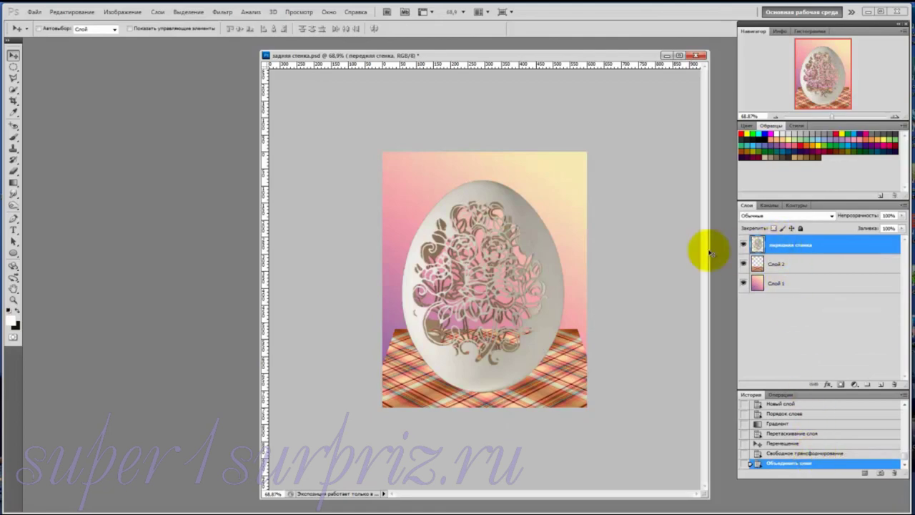
- Start an Alien Skin filter on the merged передняя стенка egg layer
click(224, 11)
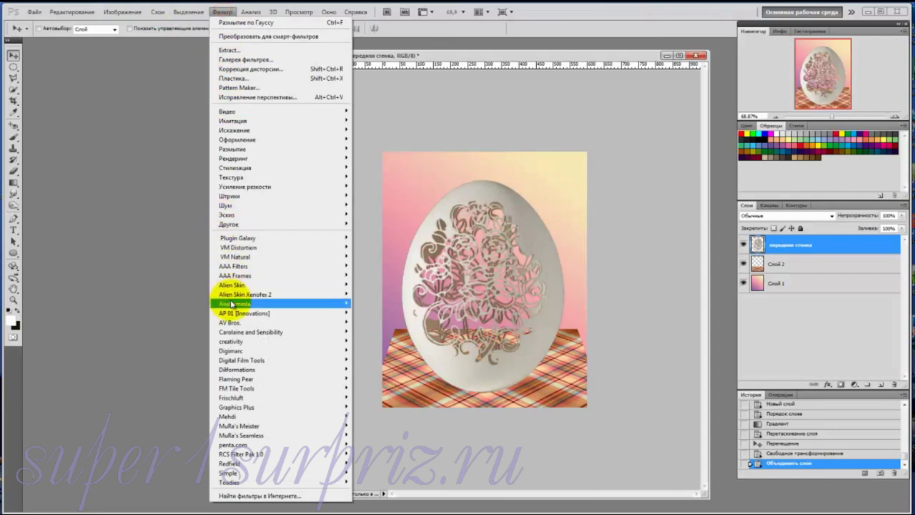
mouse_move(232, 285)
click(376, 284)
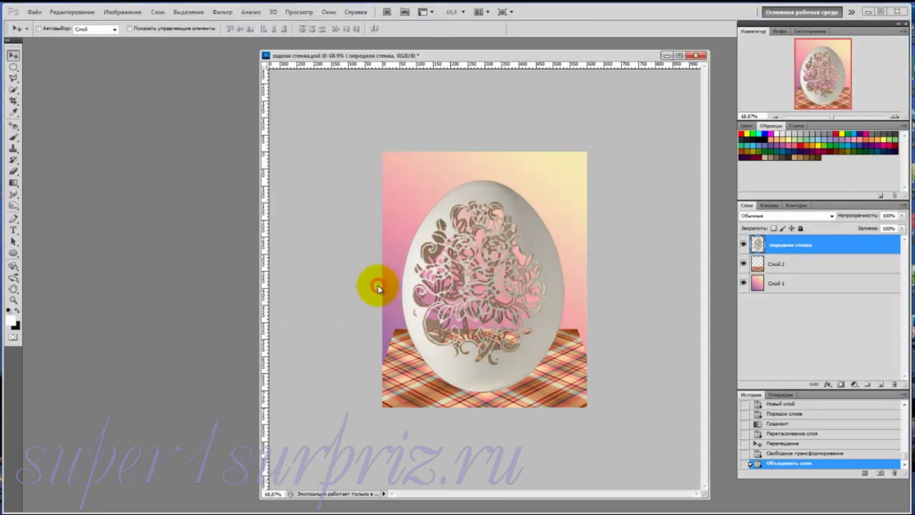